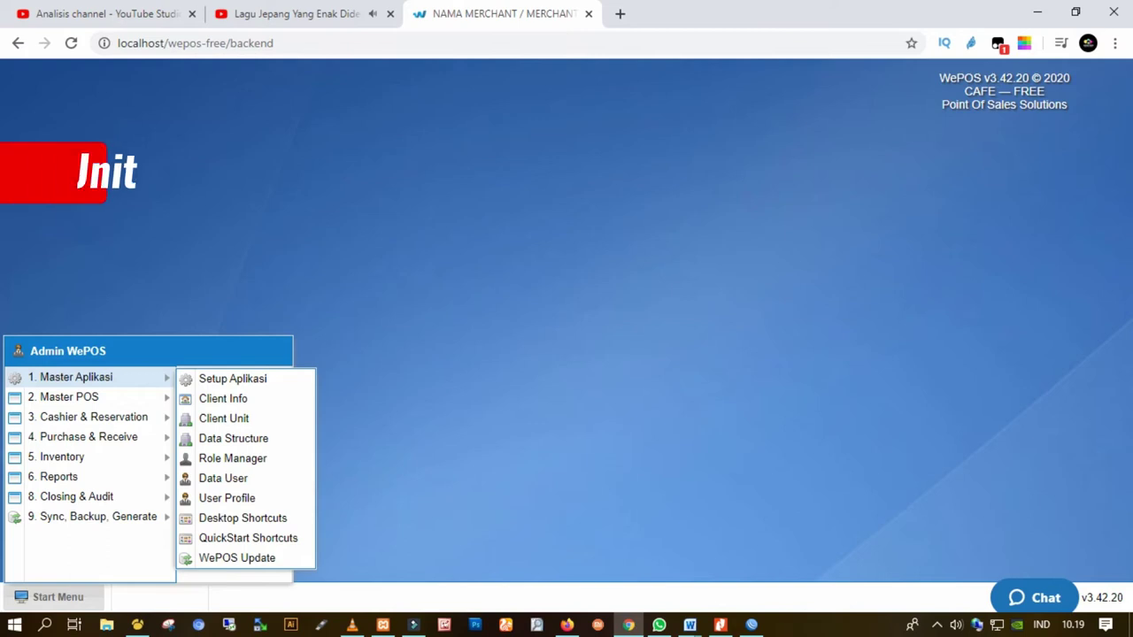
Open the Client Unit list showing OPR, ACC, IT and MNG, and move its window up-left
{"action": "left_click", "coordinate": [224, 417]}
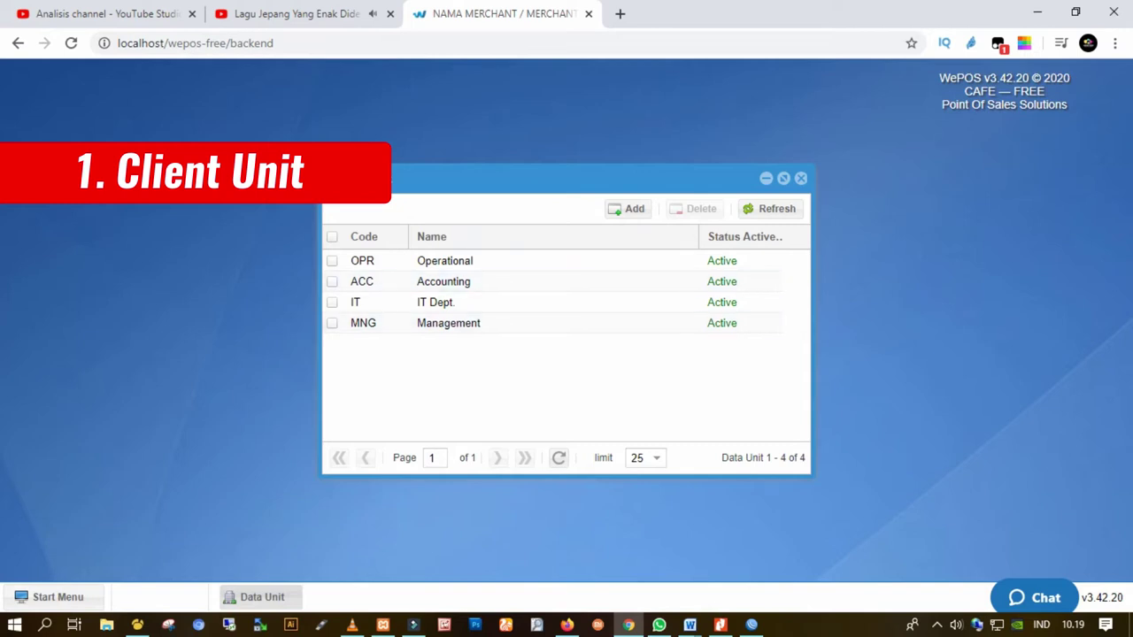
{"action": "left_click_drag", "start_coordinate": [575, 177], "coordinate": [539, 146]}
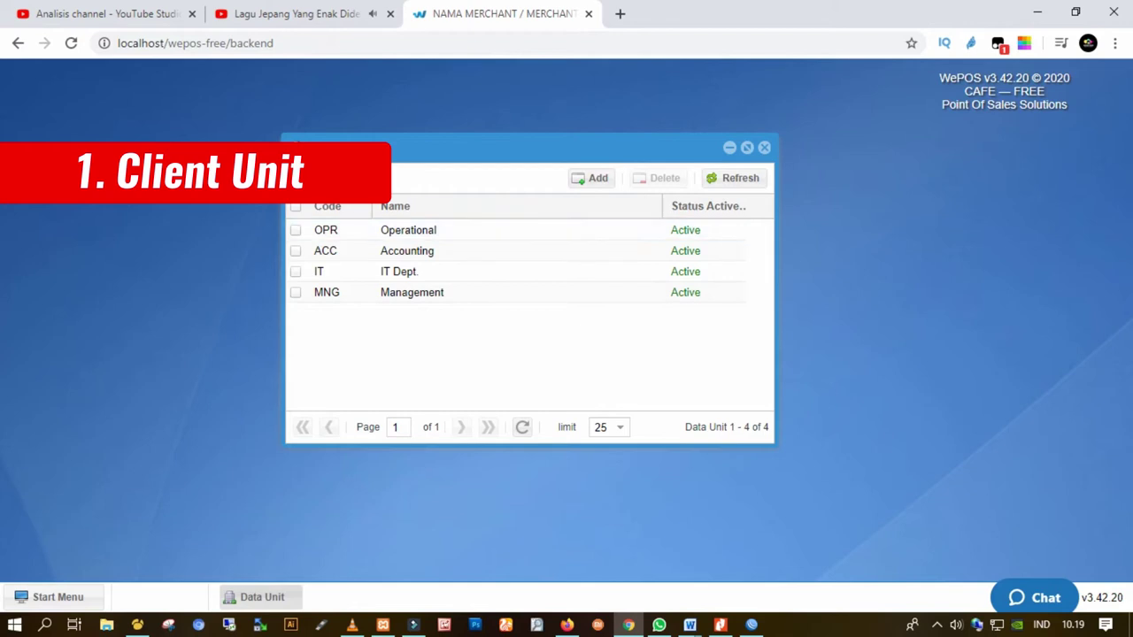
Add an active unit with code MNG and name Management, and save it
{"action": "left_click", "coordinate": [591, 178]}
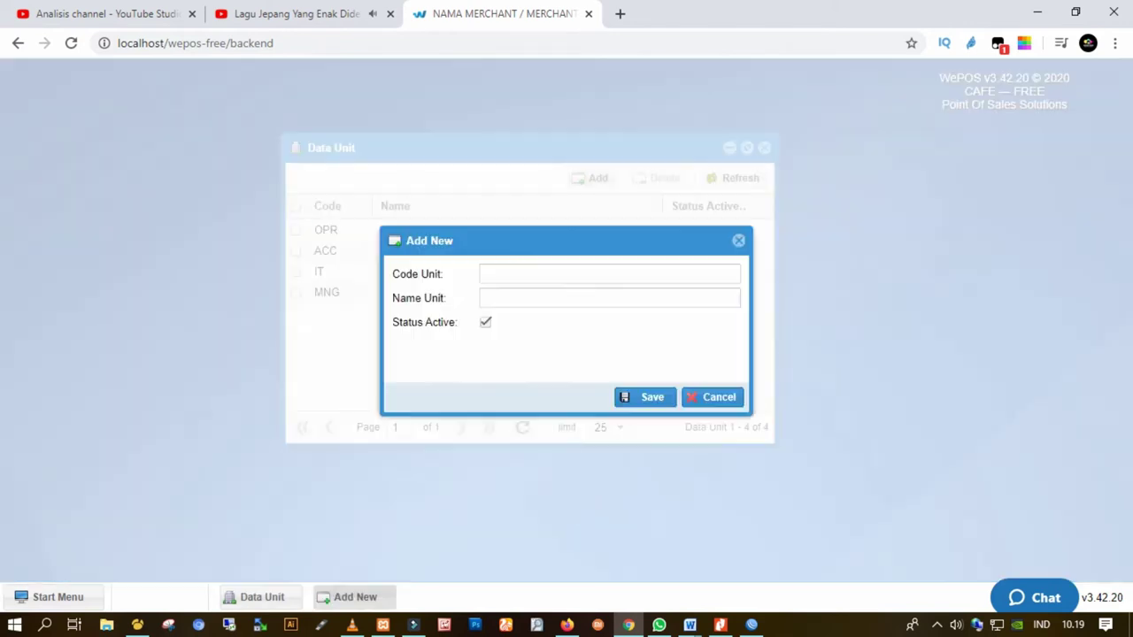
{"action": "left_click_drag", "start_coordinate": [531, 241], "coordinate": [496, 331]}
{"action": "left_click", "coordinate": [573, 364]}
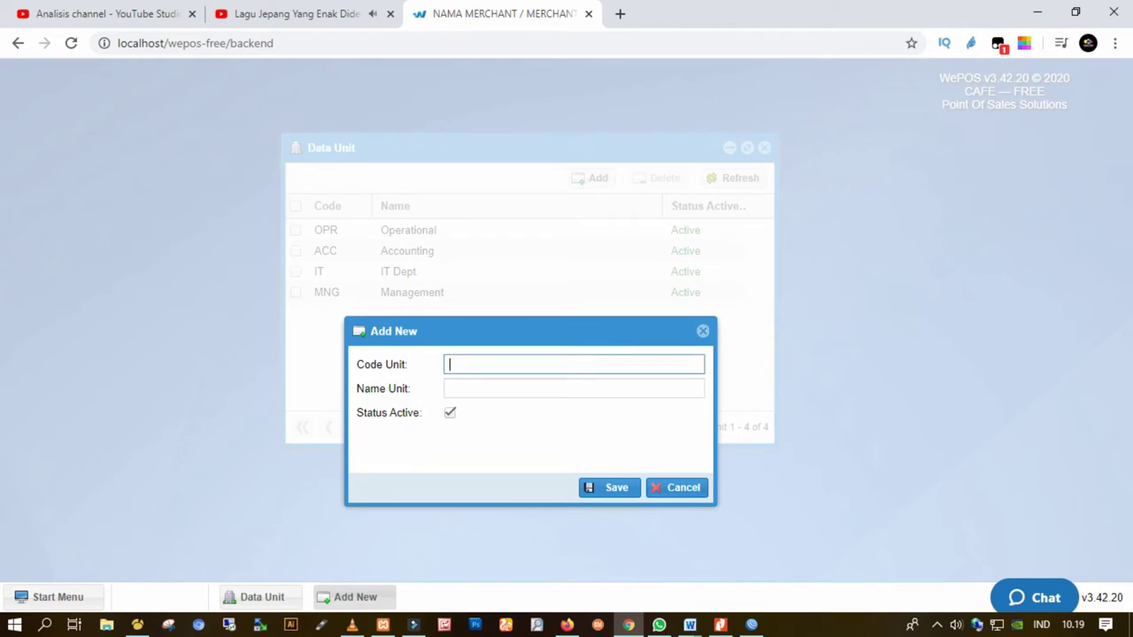
{"action": "type", "text": "MNG"}
{"action": "left_click", "coordinate": [573, 388]}
{"action": "type", "text": "Mana"}
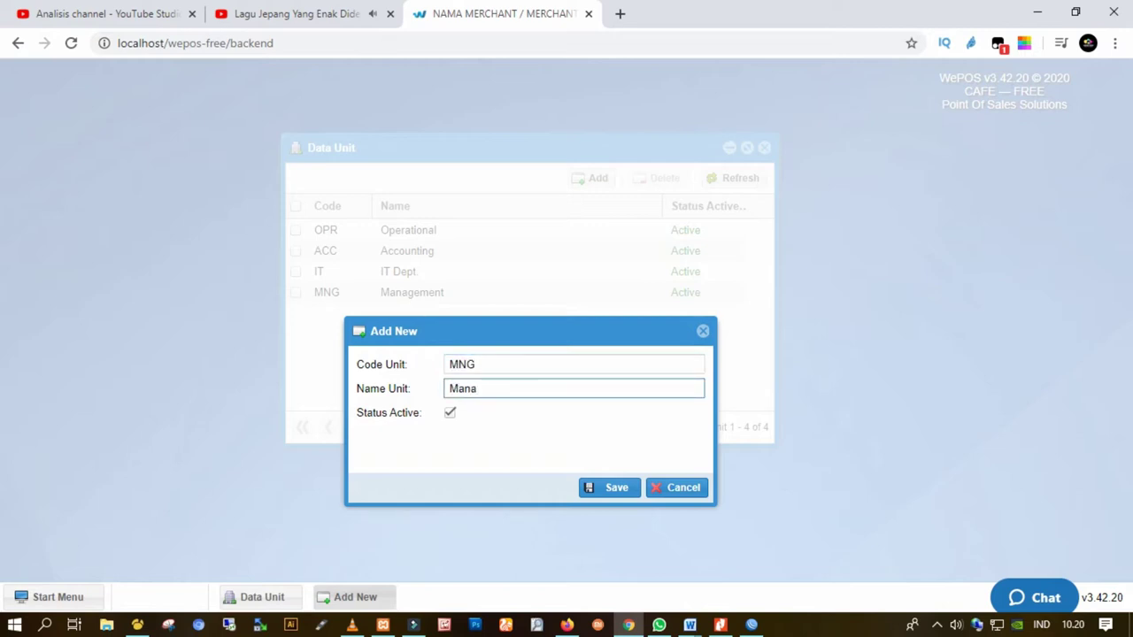
{"action": "type", "text": "gement"}
{"action": "left_click_drag", "start_coordinate": [442, 331], "coordinate": [682, 203]}
{"action": "left_click", "coordinate": [850, 360]}
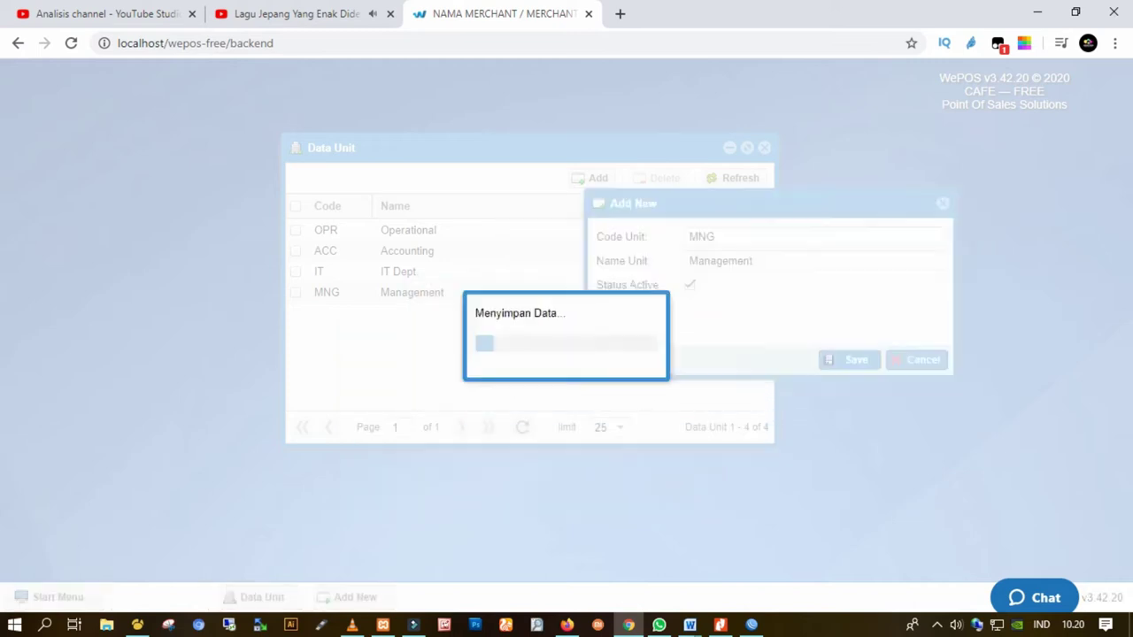
{"action": "left_click", "coordinate": [412, 229]}
Set the first MNG – Management unit to inactive and save it
{"action": "double_click", "coordinate": [411, 229]}
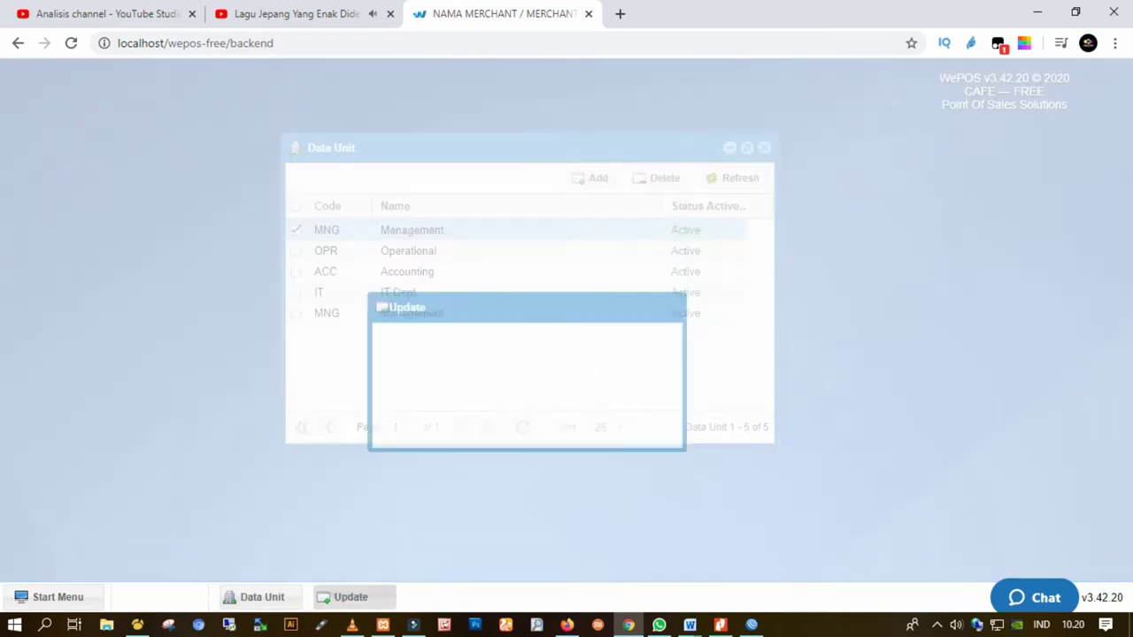
{"action": "left_click", "coordinate": [485, 322]}
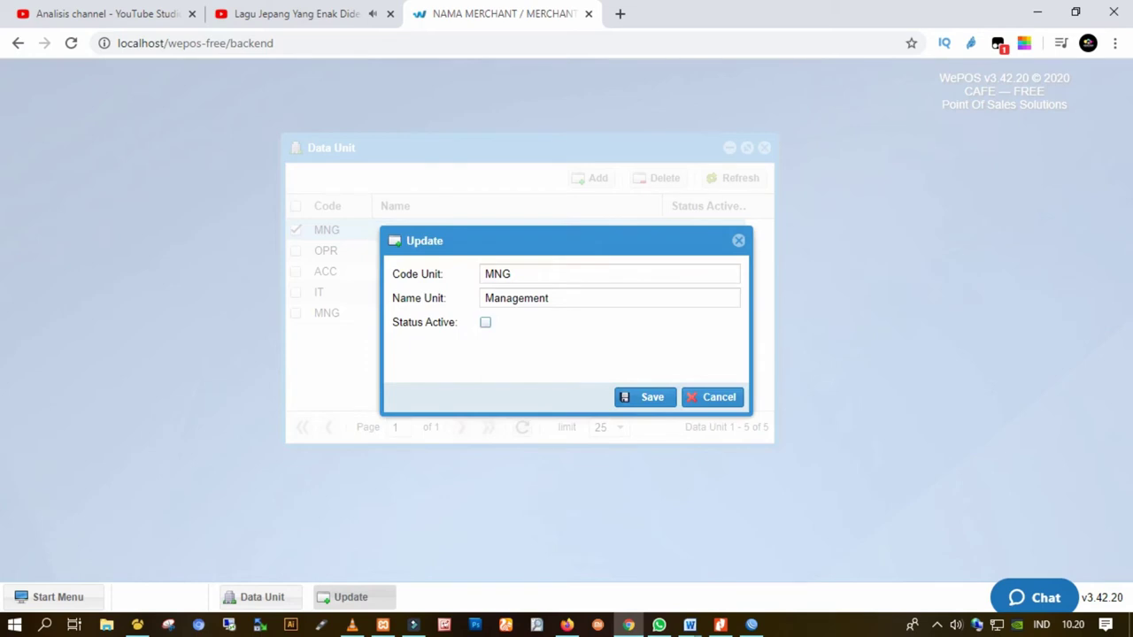
{"action": "left_click", "coordinate": [646, 396]}
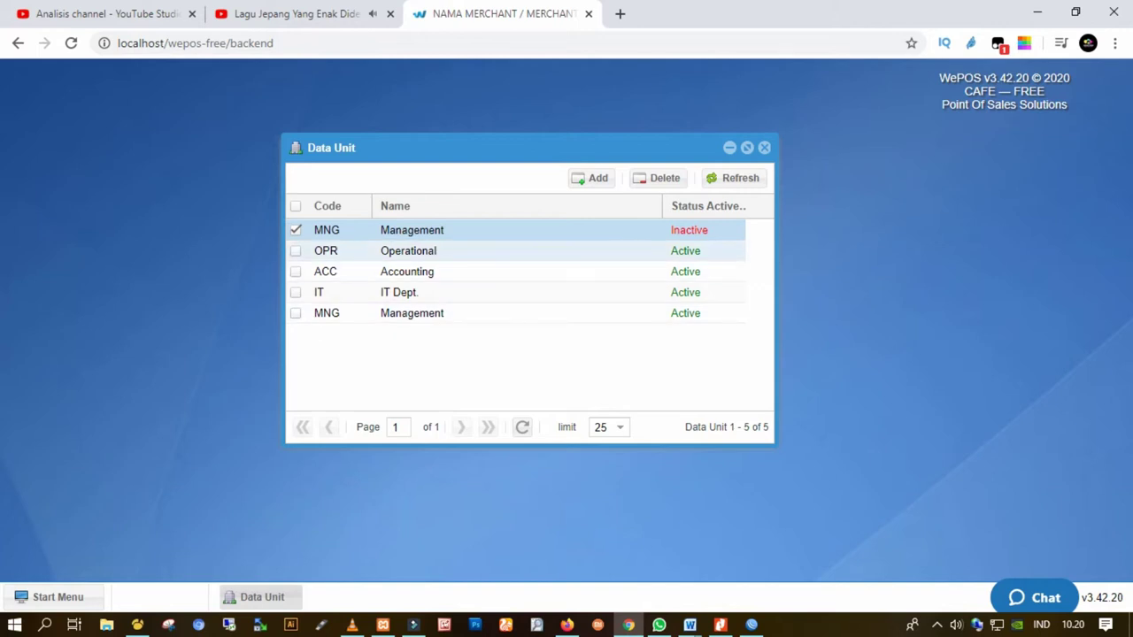
Delete the inactive duplicate Management unit, confirming the deletion
{"action": "double_click", "coordinate": [412, 229]}
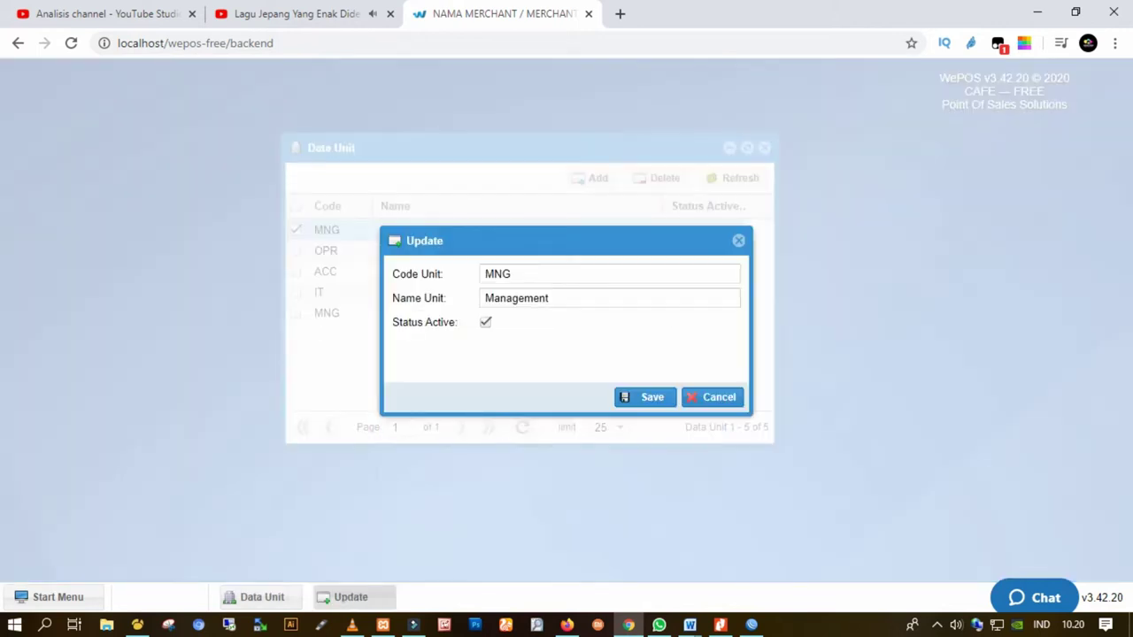
{"action": "left_click", "coordinate": [712, 396]}
{"action": "left_click", "coordinate": [659, 178]}
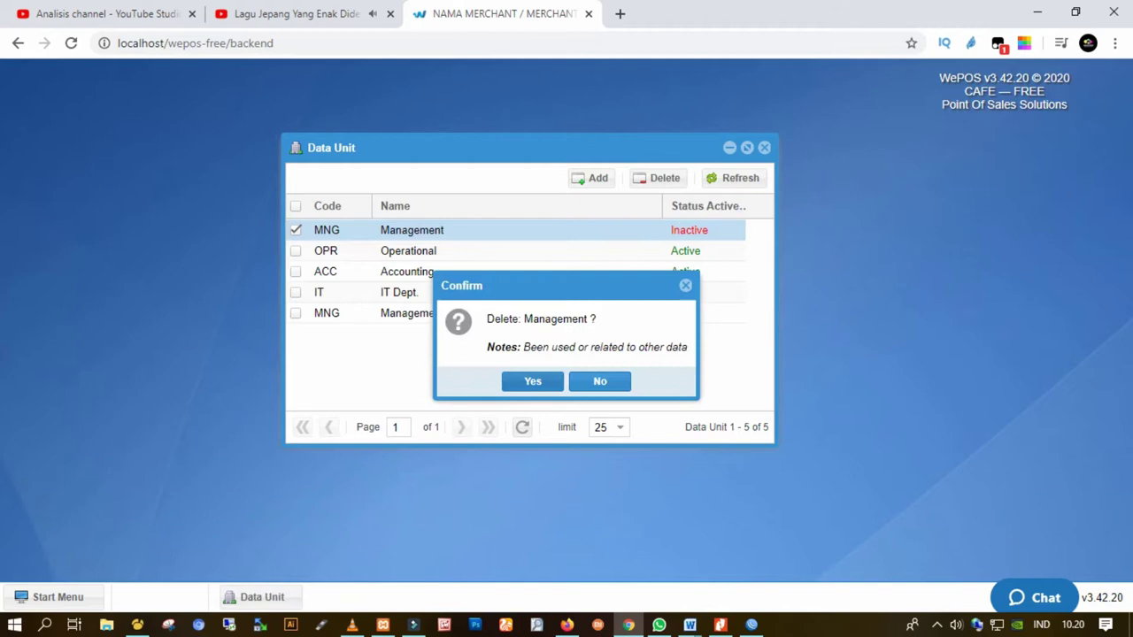
{"action": "key", "text": "Return"}
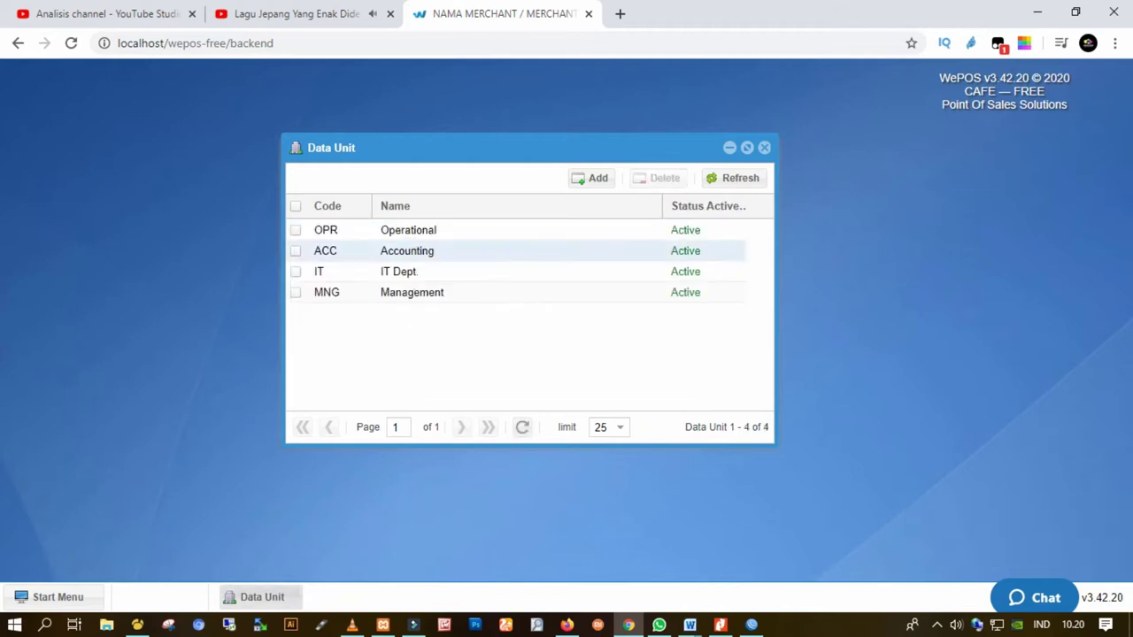
{"action": "left_click", "coordinate": [354, 229]}
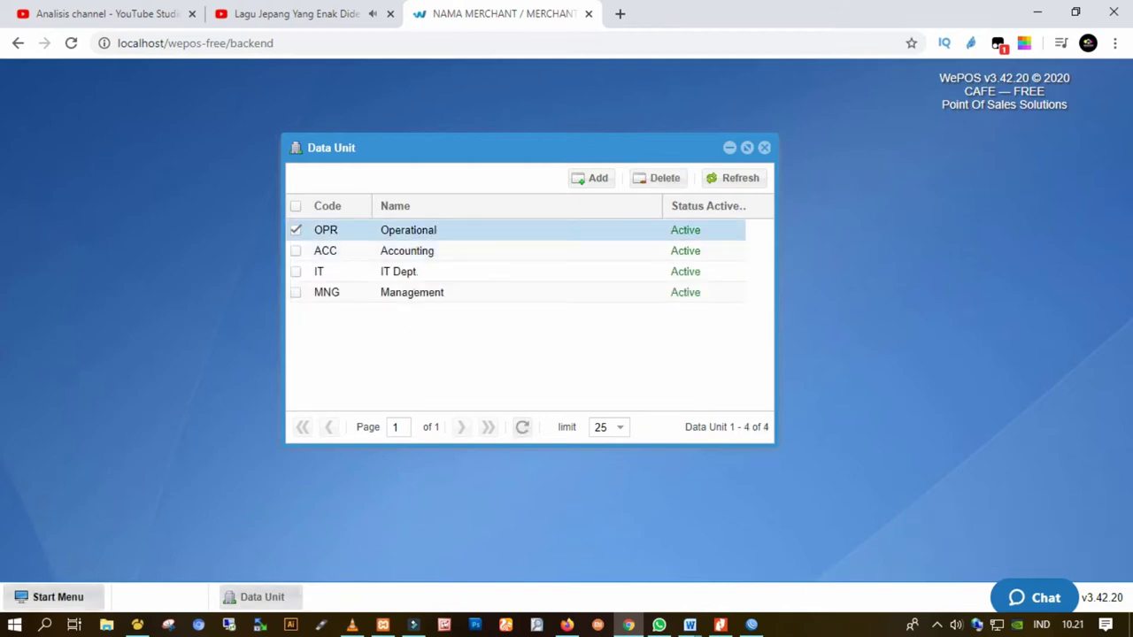
{"action": "left_click", "coordinate": [53, 597]}
{"action": "mouse_move", "coordinate": [75, 377]}
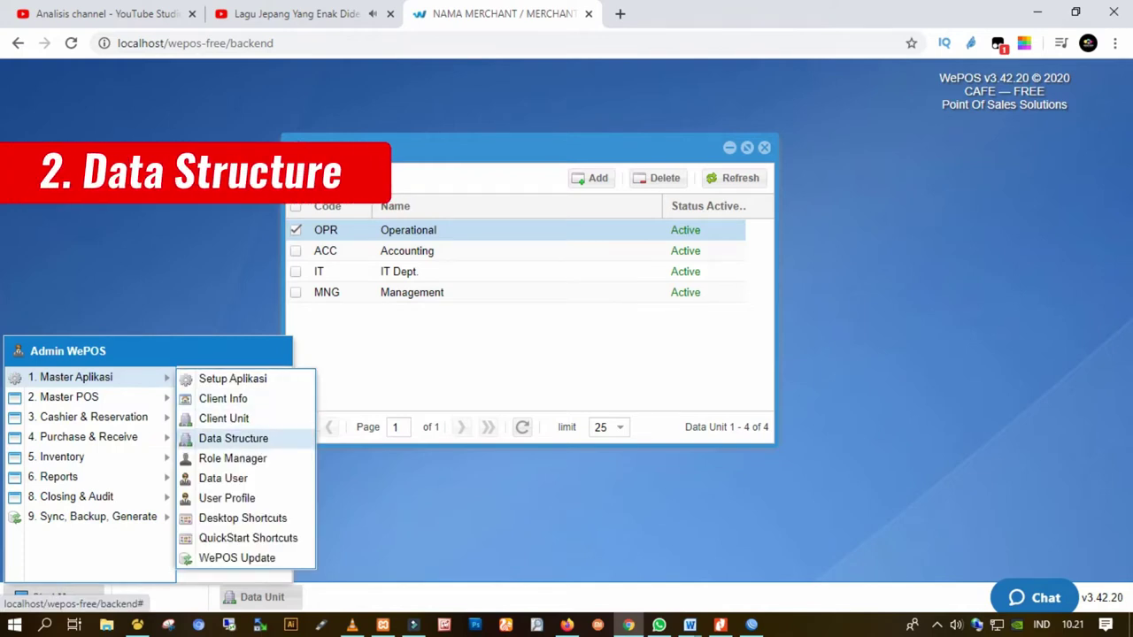
Open Data Structure and open the GRO entry for editing
{"action": "left_click", "coordinate": [233, 438]}
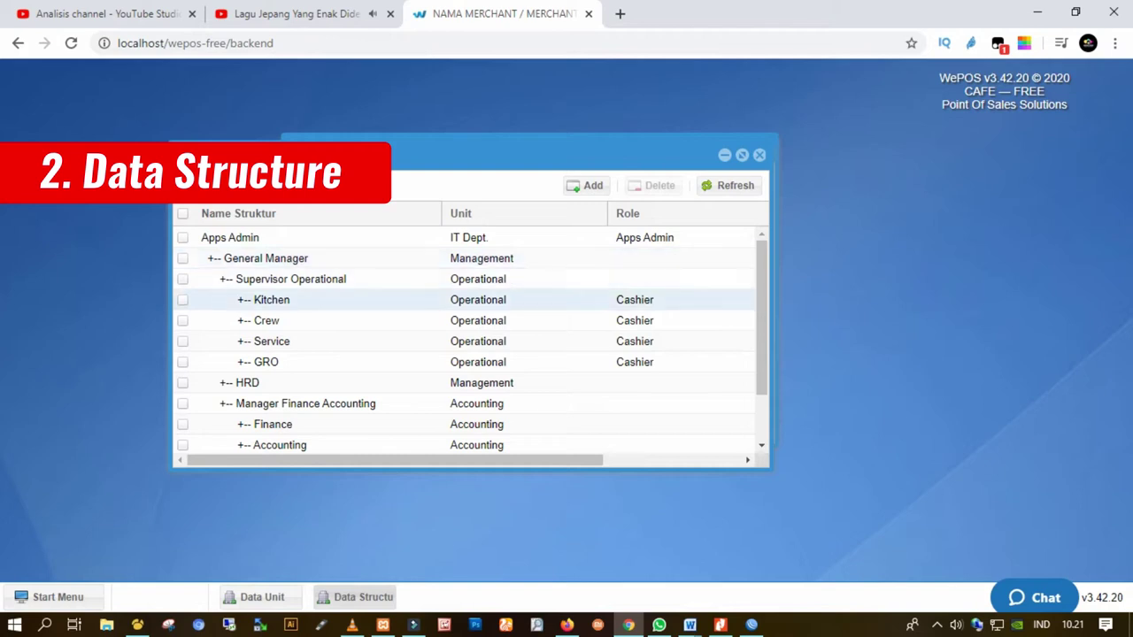
{"action": "left_click", "coordinate": [266, 362]}
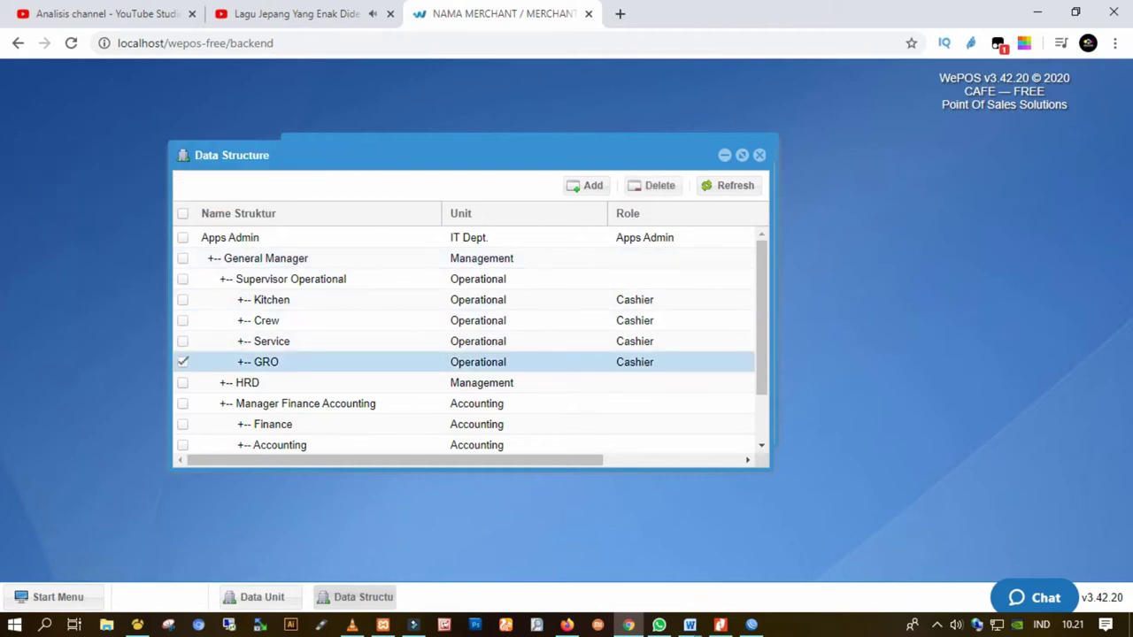
{"action": "double_click", "coordinate": [265, 362]}
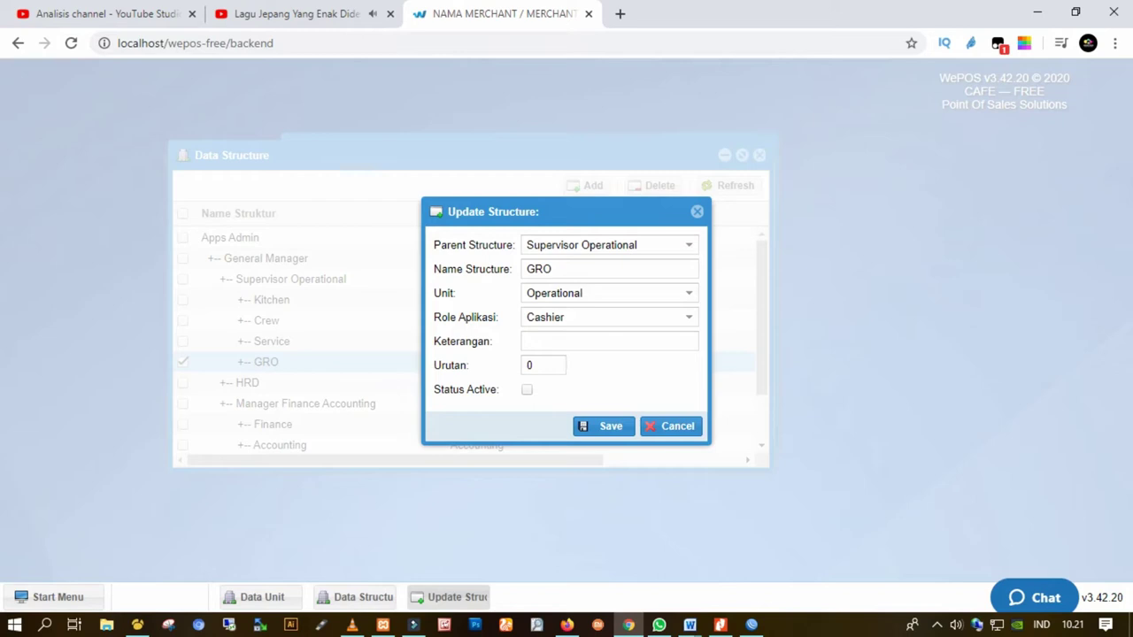
Inspect GRO's fields, leaving its status unchanged and its role as Cashier
{"action": "left_click", "coordinate": [552, 269]}
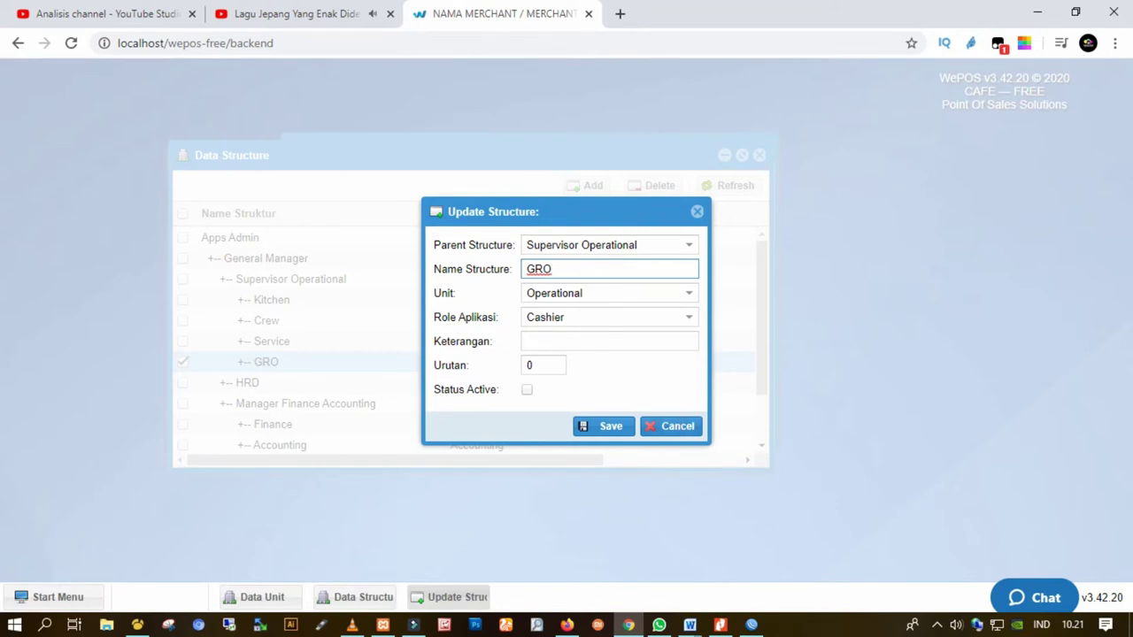
{"action": "left_click", "coordinate": [527, 390]}
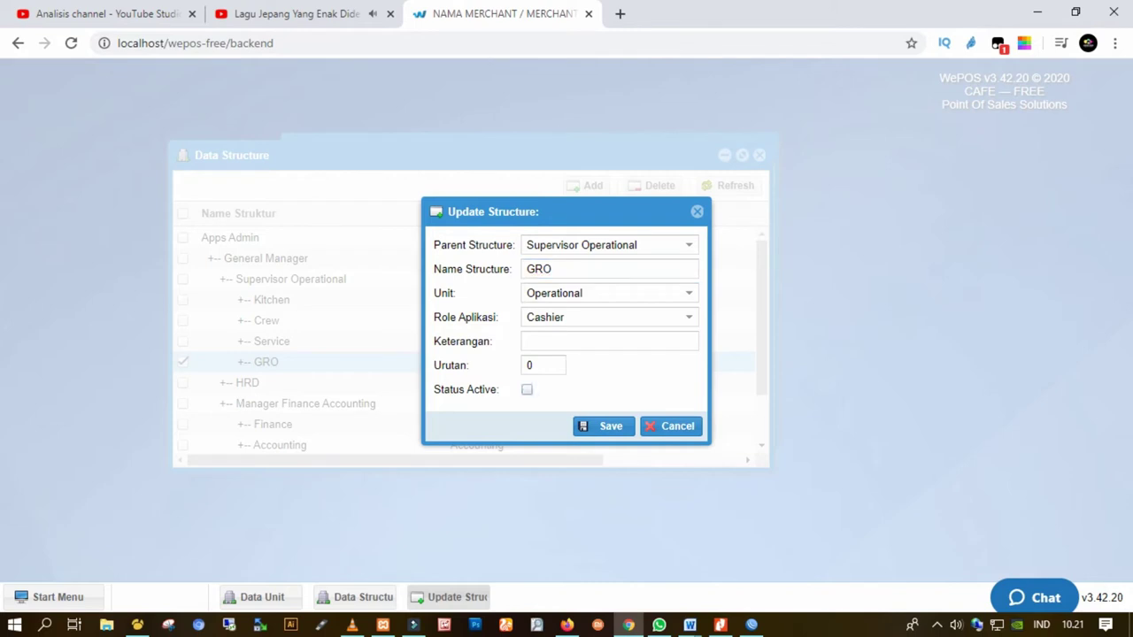
{"action": "left_click", "coordinate": [527, 389]}
{"action": "left_click", "coordinate": [689, 317]}
{"action": "key", "text": "Up"}
{"action": "key", "text": "Up"}
{"action": "key", "text": "Up"}
{"action": "key", "text": "Return"}
{"action": "key", "text": "Return"}
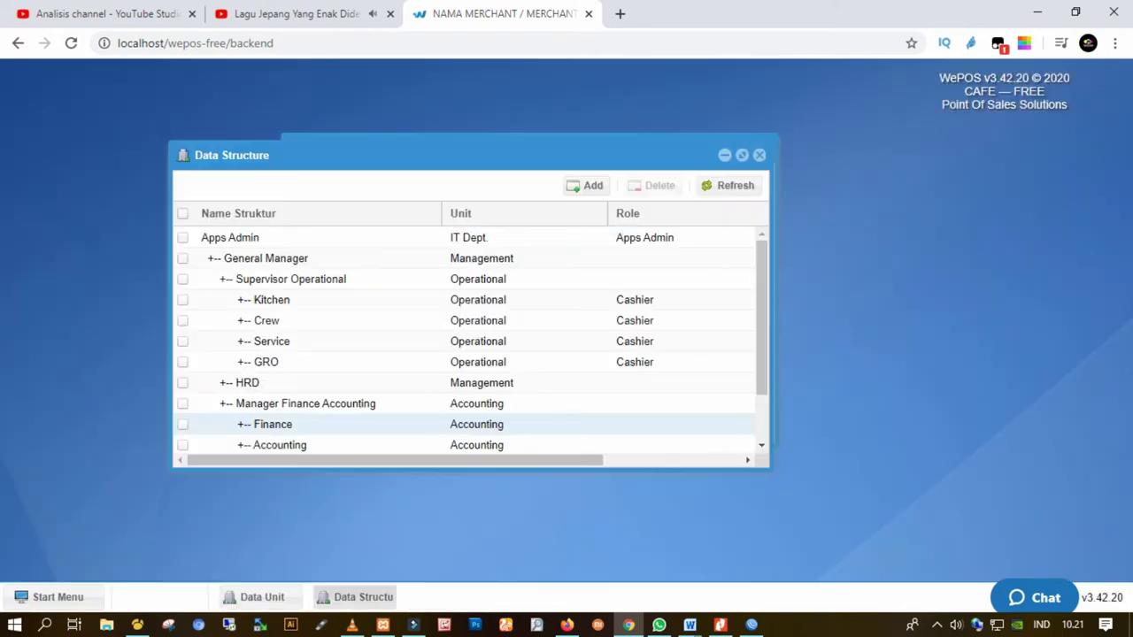
Start a new structure GM under parent General Manager with unit Management
{"action": "left_click", "coordinate": [585, 185]}
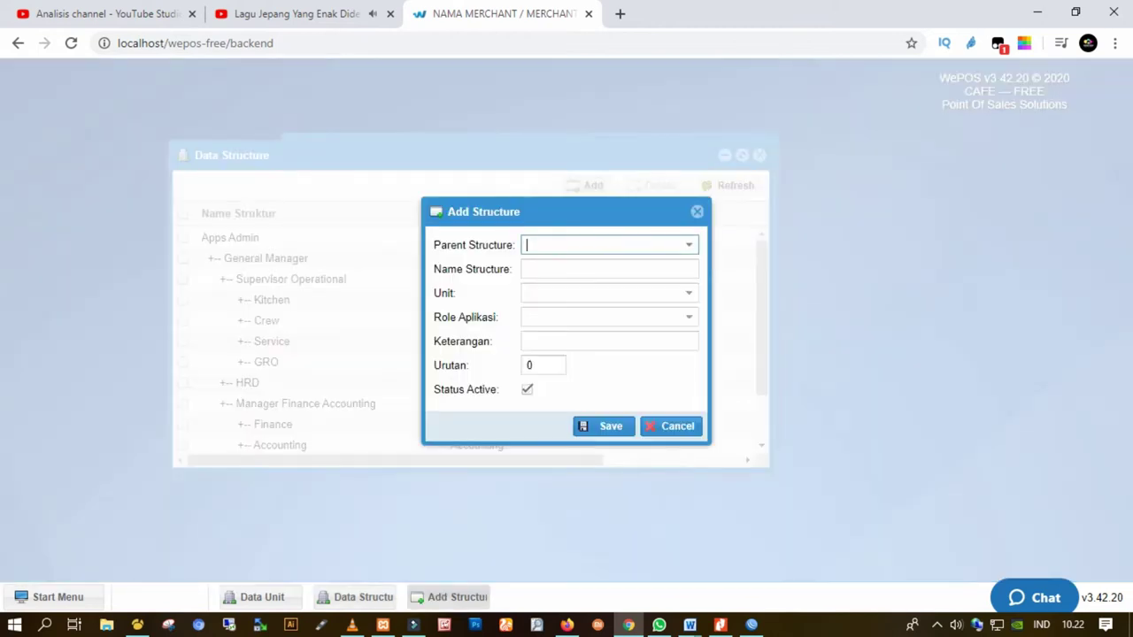
{"action": "key", "text": "Down"}
{"action": "key", "text": "Down"}
{"action": "key", "text": "Down"}
{"action": "key", "text": "Down"}
{"action": "key", "text": "Down"}
{"action": "key", "text": "Down"}
{"action": "key", "text": "Down"}
{"action": "key", "text": "Down"}
{"action": "key", "text": "Down"}
{"action": "key", "text": "Down"}
{"action": "key", "text": "Down"}
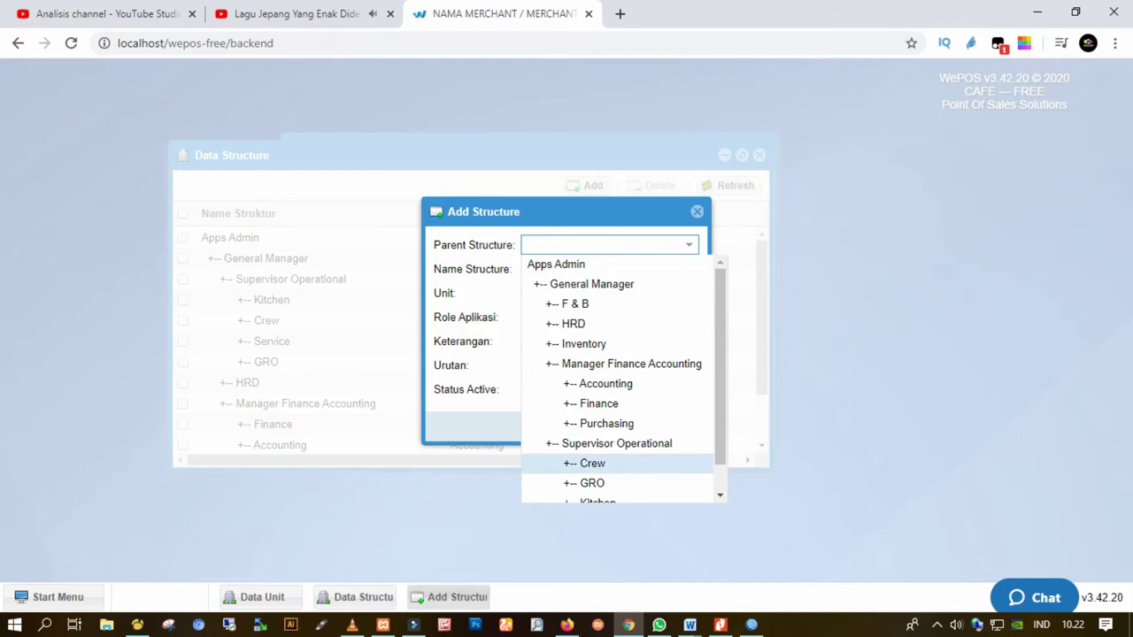
{"action": "key", "text": "Up"}
{"action": "key", "text": "Up"}
{"action": "key", "text": "Up"}
{"action": "key", "text": "Up"}
{"action": "key", "text": "Up"}
{"action": "key", "text": "Up"}
{"action": "key", "text": "Up"}
{"action": "key", "text": "Up"}
{"action": "key", "text": "Up"}
{"action": "key", "text": "Return"}
{"action": "left_click", "coordinate": [609, 269]}
{"action": "type", "text": "GM"}
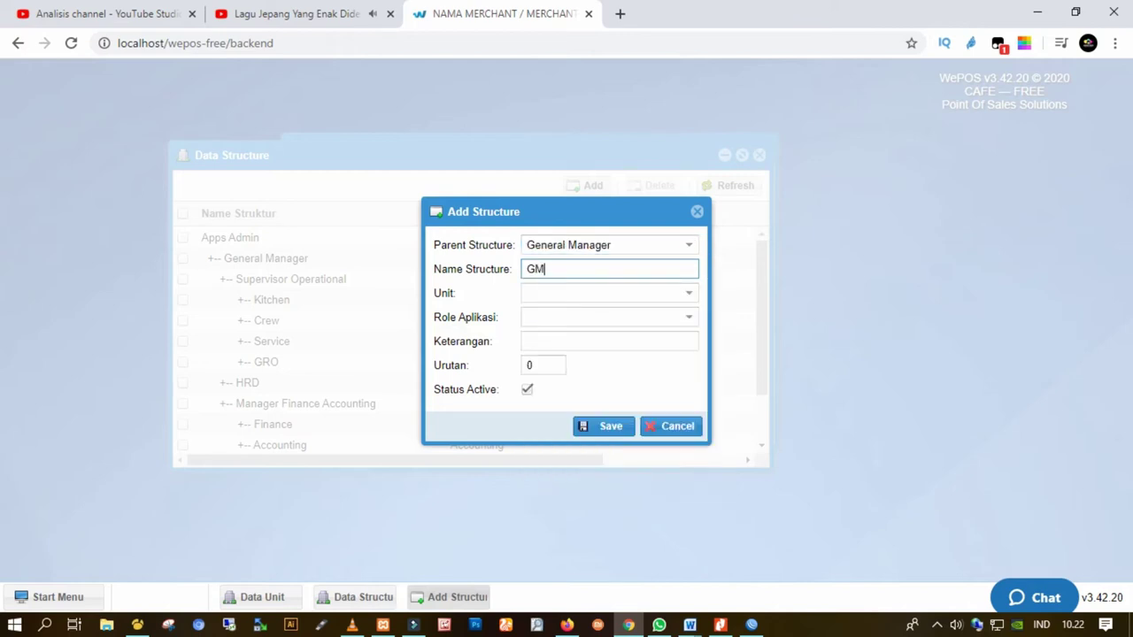
{"action": "key", "text": "Tab"}
{"action": "key", "text": "Down"}
{"action": "key", "text": "Down"}
{"action": "key", "text": "Down"}
{"action": "key", "text": "Down"}
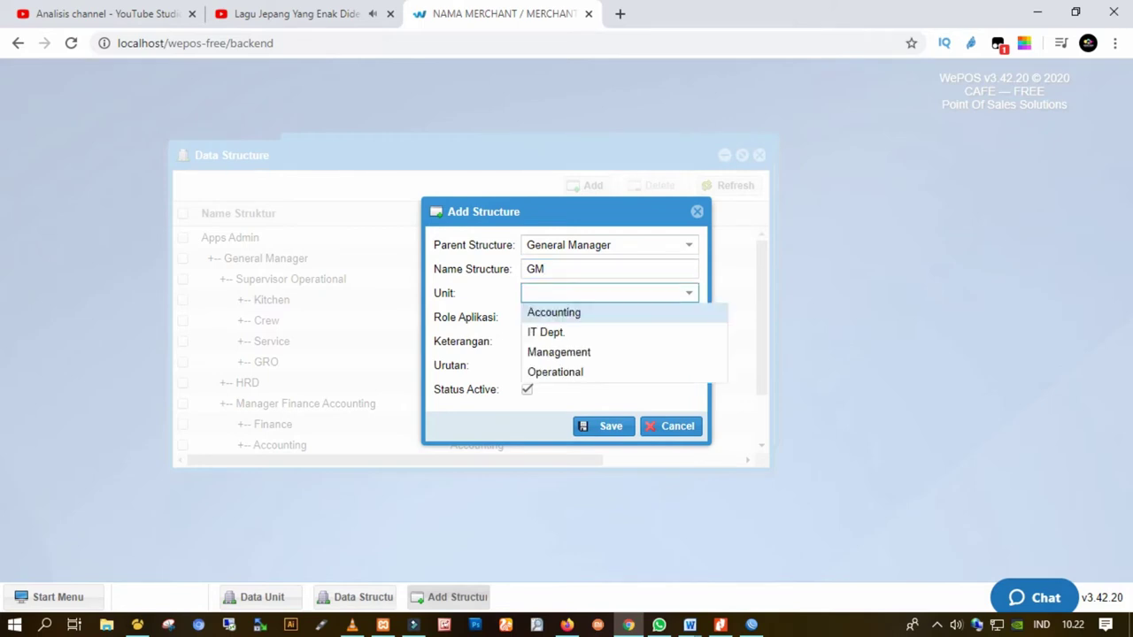
{"action": "key", "text": "Up"}
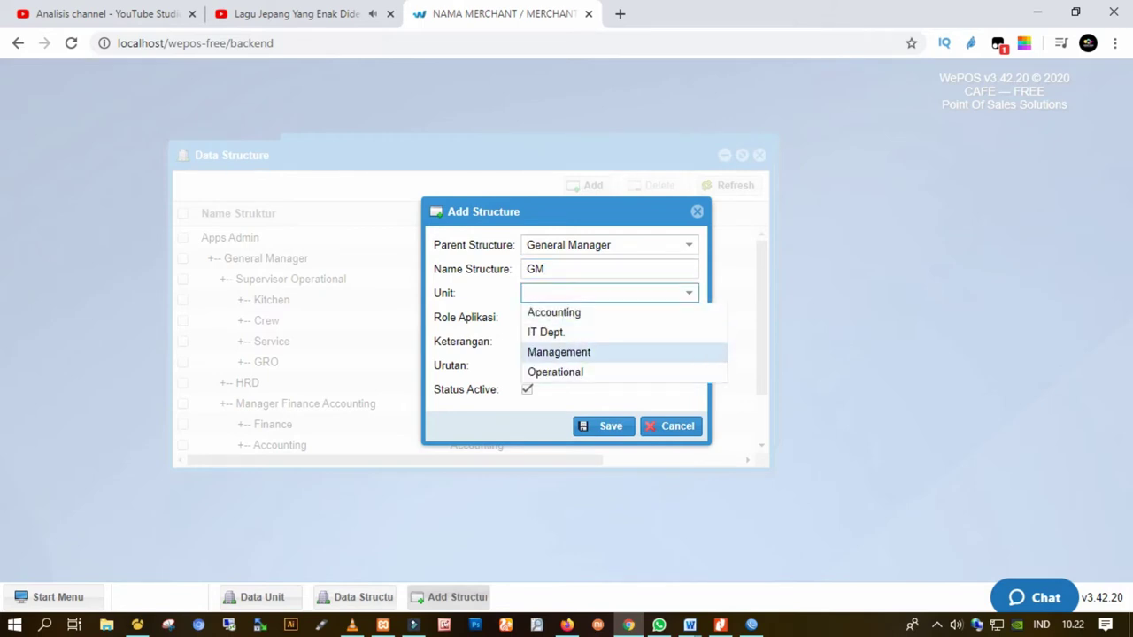
{"action": "key", "text": "Return"}
Give GM the Super Admin role, keep Status Active on, and save it
{"action": "key", "text": "Tab"}
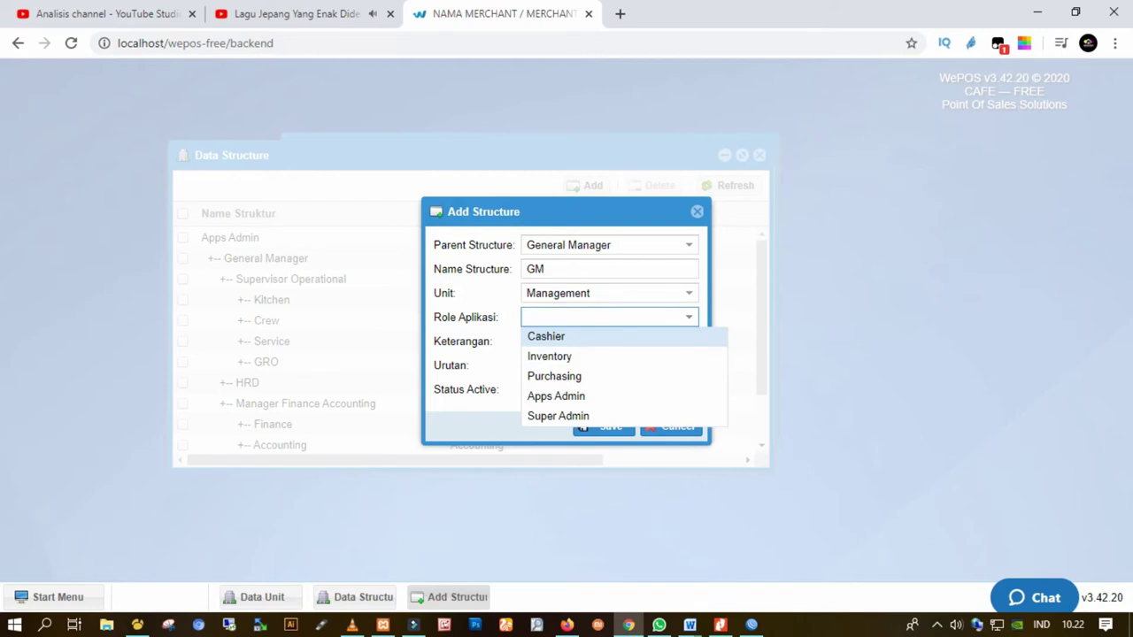
{"action": "key", "text": "Down"}
{"action": "key", "text": "Down"}
{"action": "key", "text": "Down"}
{"action": "key", "text": "Down"}
{"action": "key", "text": "Up"}
{"action": "key", "text": "Up"}
{"action": "key", "text": "Up"}
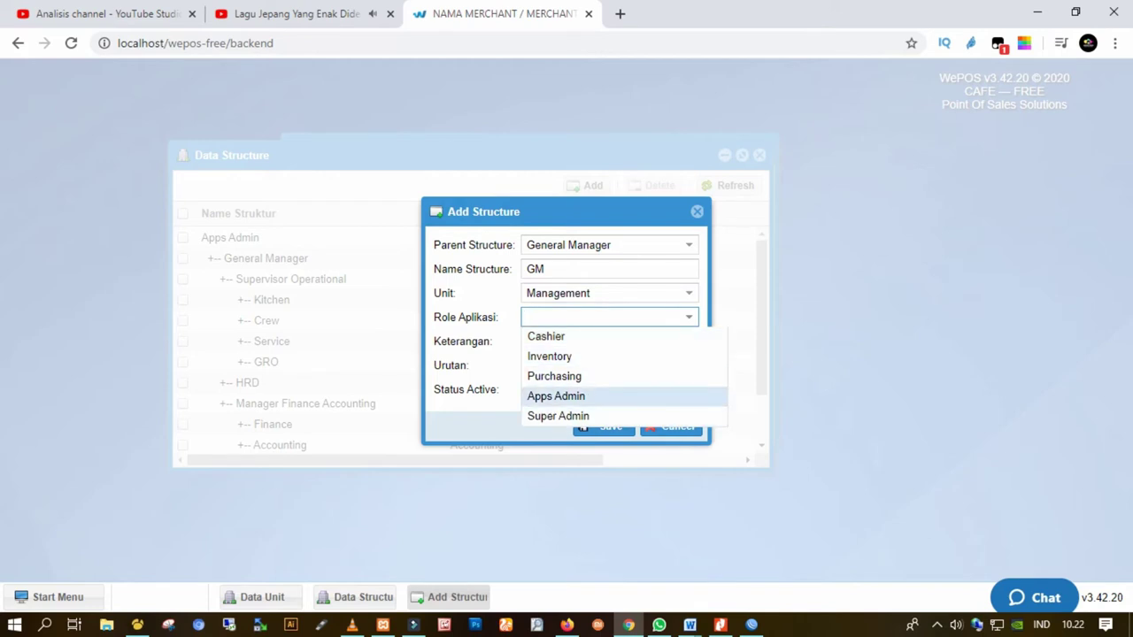
{"action": "key", "text": "Down"}
{"action": "key", "text": "Down"}
{"action": "key", "text": "Down"}
{"action": "key", "text": "Return"}
{"action": "key", "text": "Tab"}
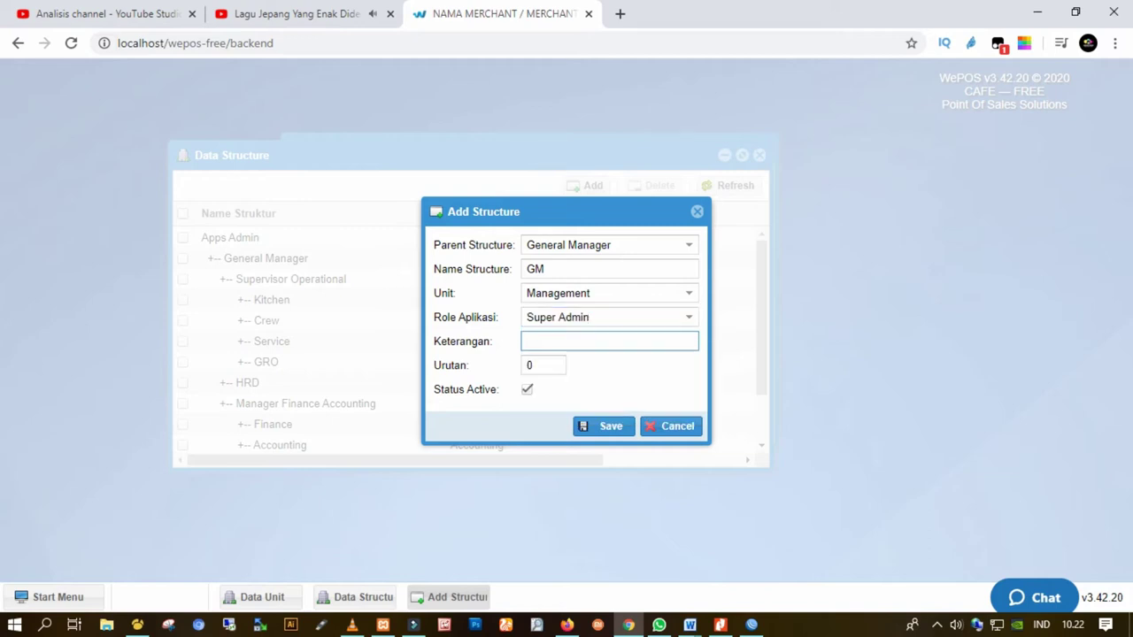
{"action": "key", "text": "Tab"}
{"action": "key", "text": "Tab"}
{"action": "key", "text": "space"}
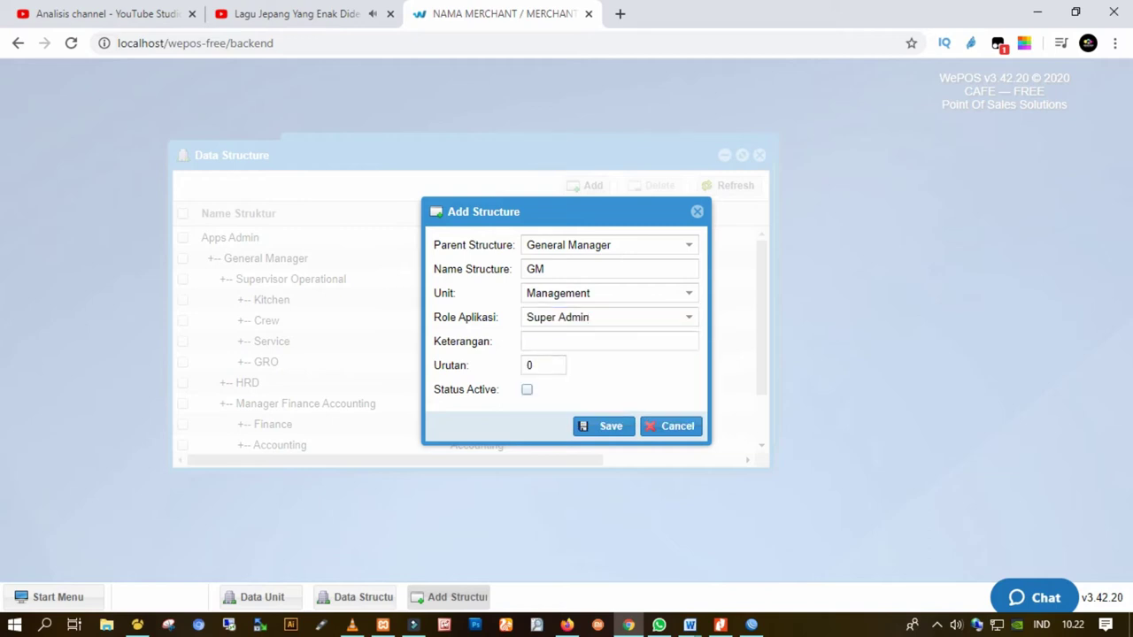
{"action": "key", "text": "space"}
{"action": "key", "text": "Tab"}
{"action": "key", "text": "Return"}
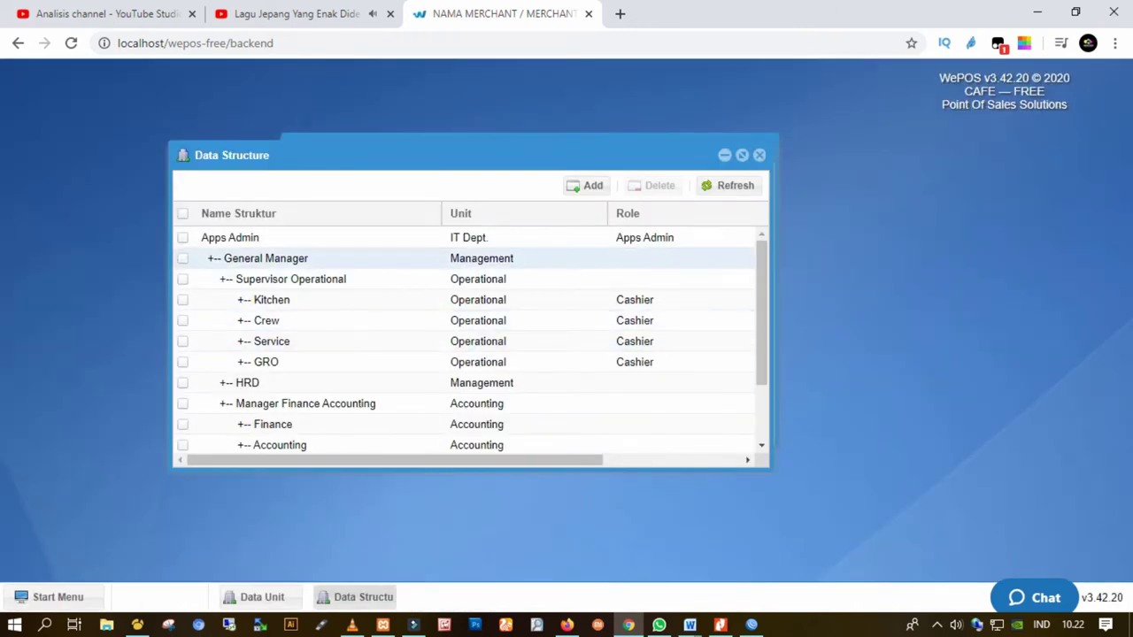
Set the GM (Management, Super Admin) structure entry to Inactive and save
{"action": "scroll", "coordinate": [265, 258], "scroll_direction": "down", "scroll_amount": 2}
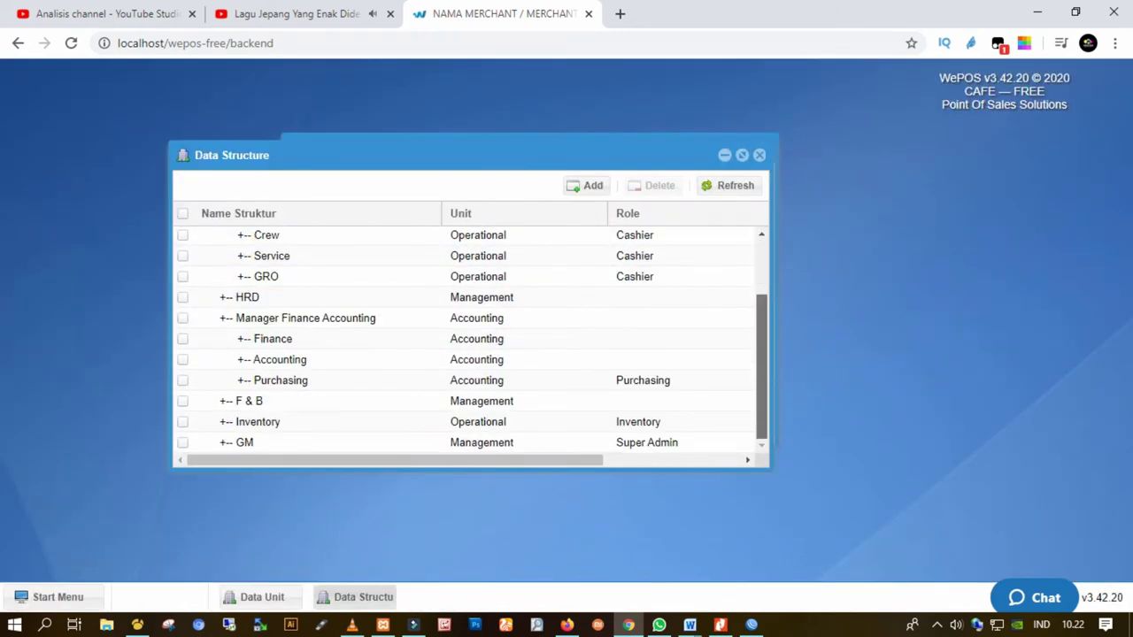
{"action": "left_click", "coordinate": [244, 442]}
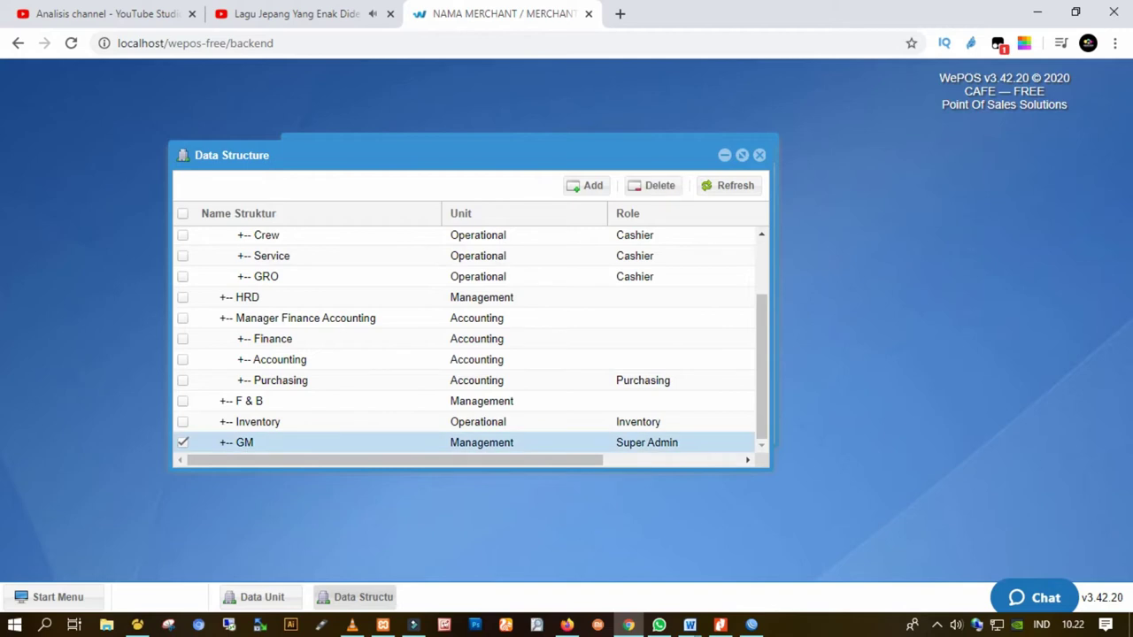
{"action": "left_click_drag", "start_coordinate": [395, 459], "coordinate": [527, 459]}
{"action": "double_click", "coordinate": [460, 442]}
{"action": "left_click", "coordinate": [526, 389]}
{"action": "key", "text": "Return"}
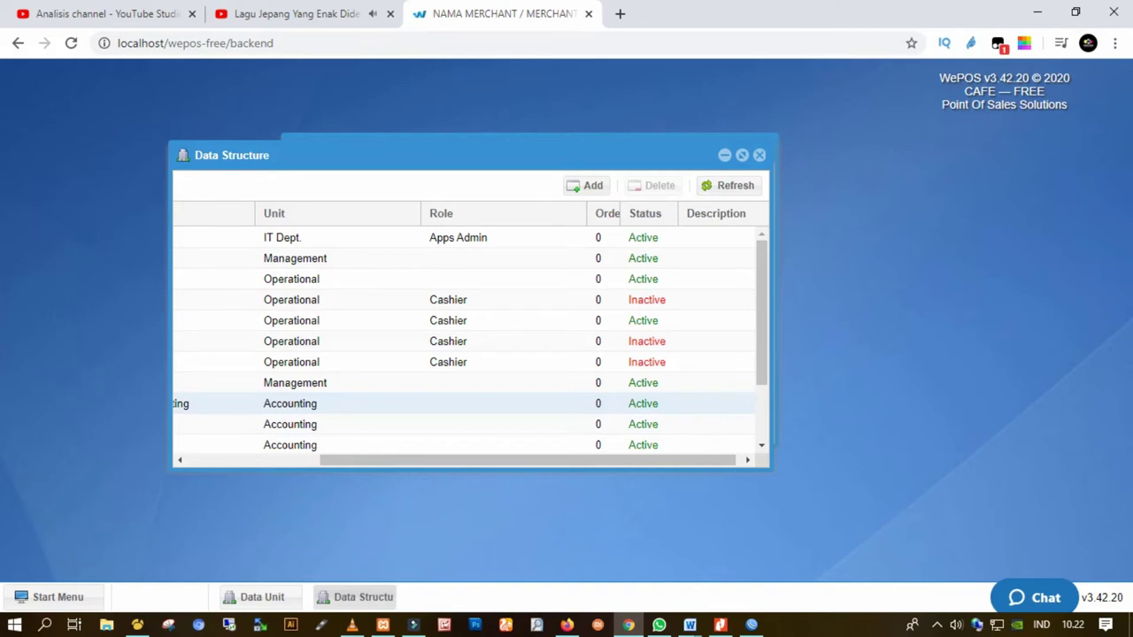
{"action": "scroll", "coordinate": [471, 341], "scroll_direction": "down", "scroll_amount": 2}
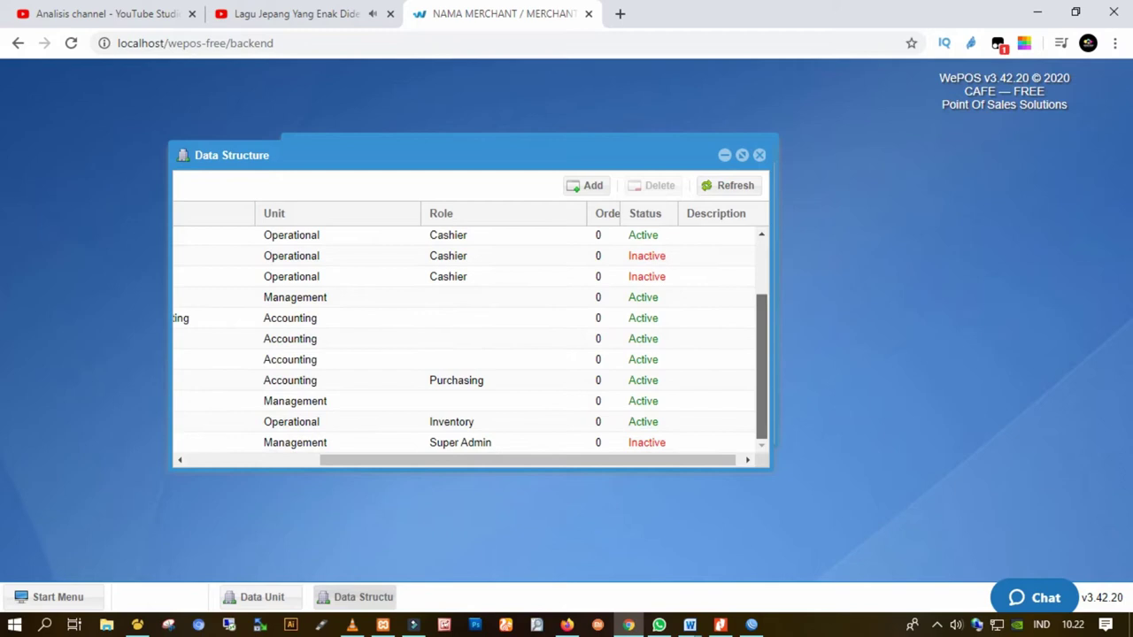
{"action": "scroll", "coordinate": [471, 342], "scroll_direction": "left", "scroll_amount": 2}
{"action": "scroll", "coordinate": [470, 342], "scroll_direction": "left", "scroll_amount": 2}
{"action": "double_click", "coordinate": [244, 442]}
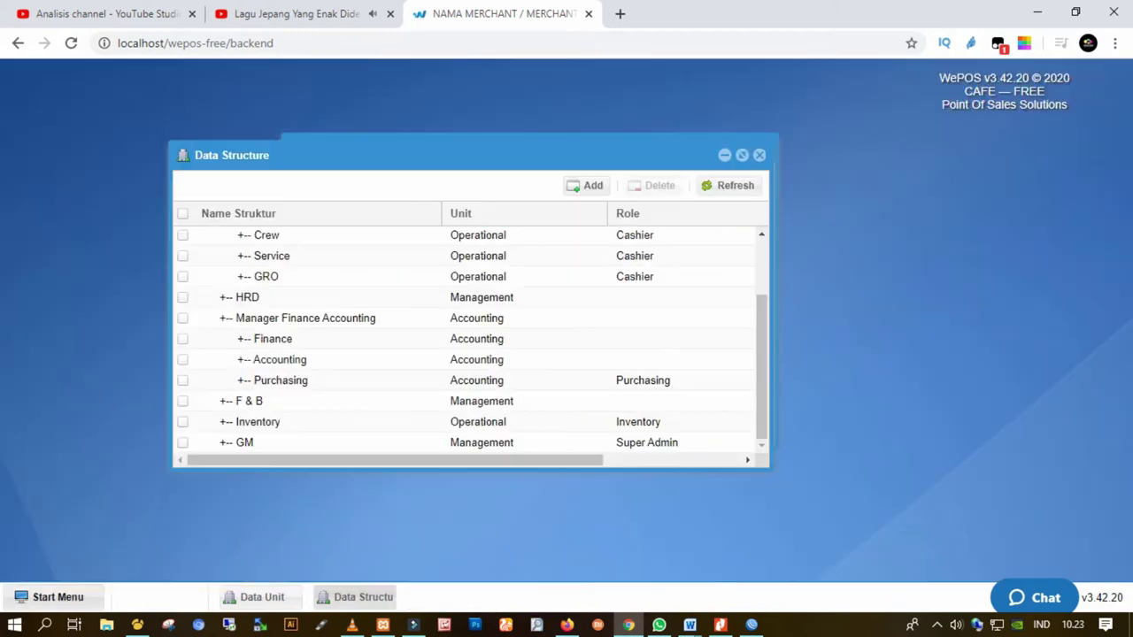
Open Role Manager with its five roles and start a blank New Roles form
{"action": "left_click", "coordinate": [57, 596]}
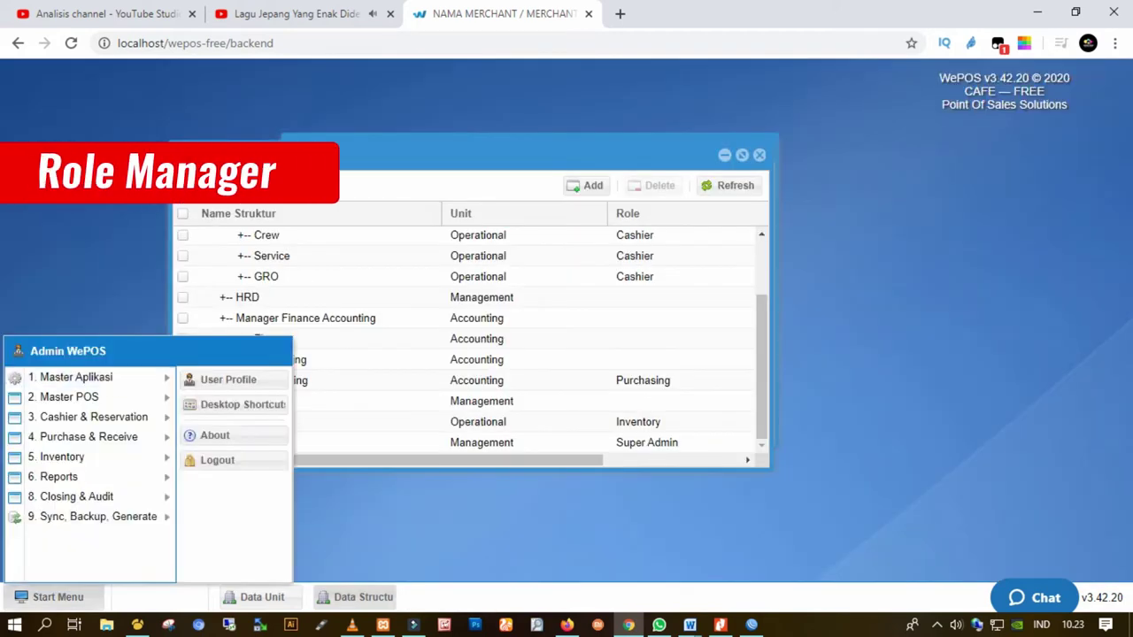
{"action": "mouse_move", "coordinate": [76, 377]}
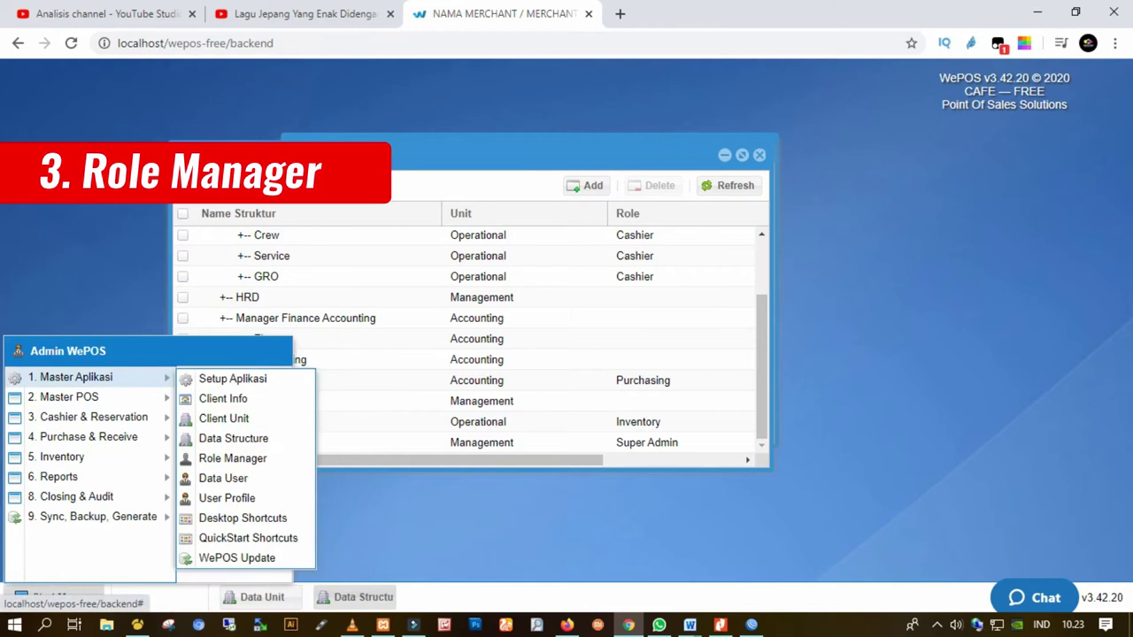
{"action": "left_click", "coordinate": [232, 457]}
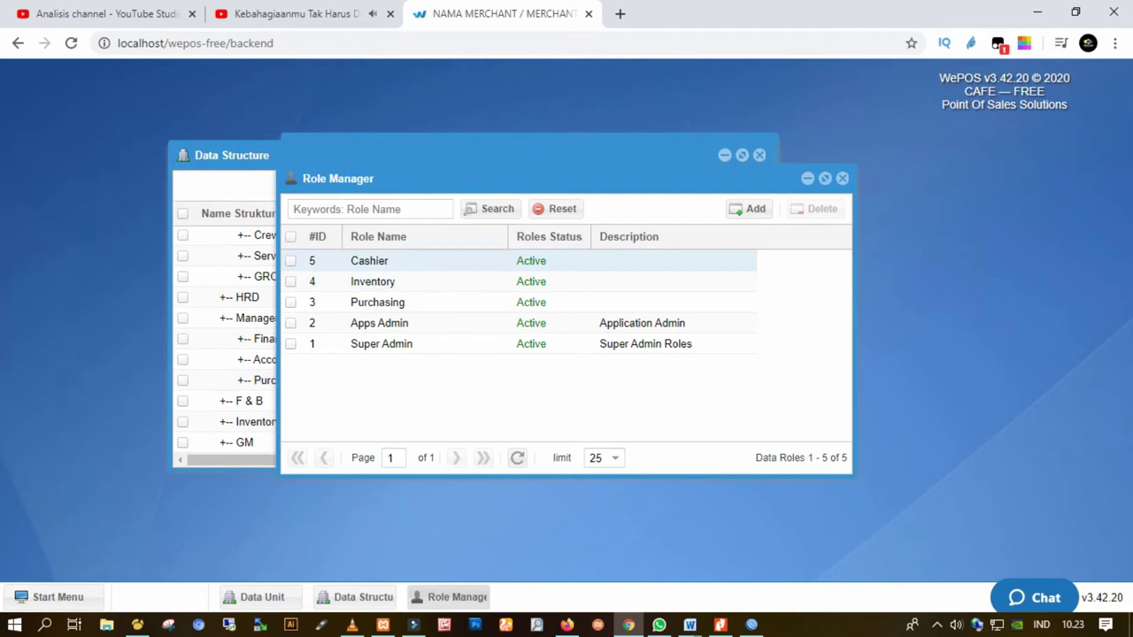
{"action": "left_click", "coordinate": [747, 209]}
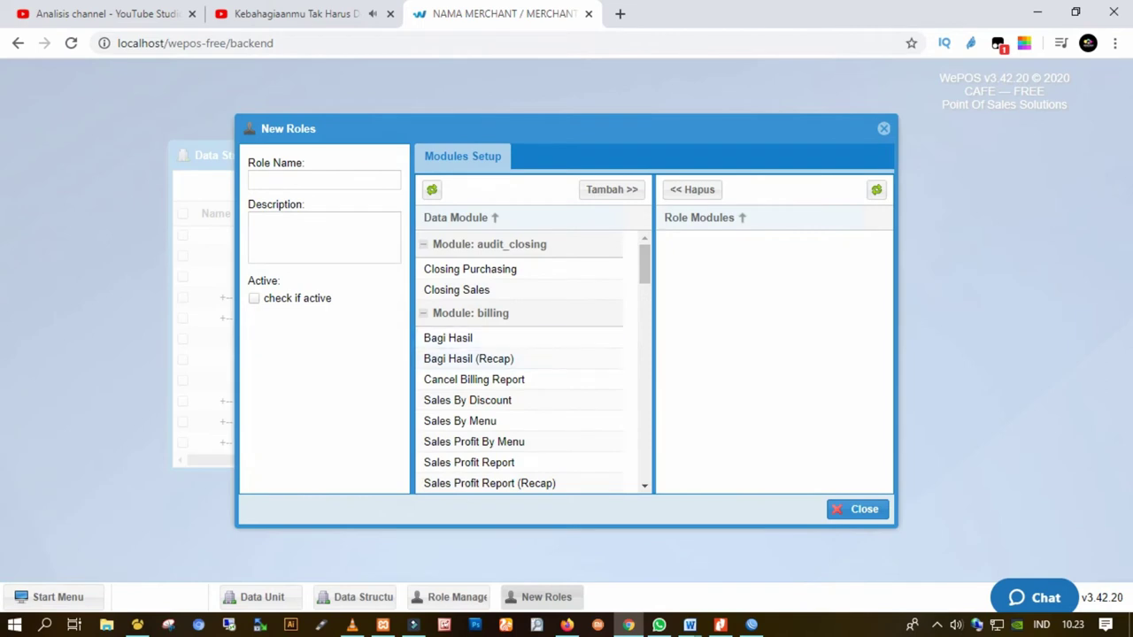
Enter role name 'tulis nama role' and description 'deskripsi', leaving the role inactive
{"action": "left_click", "coordinate": [324, 179]}
{"action": "type", "text": "t"}
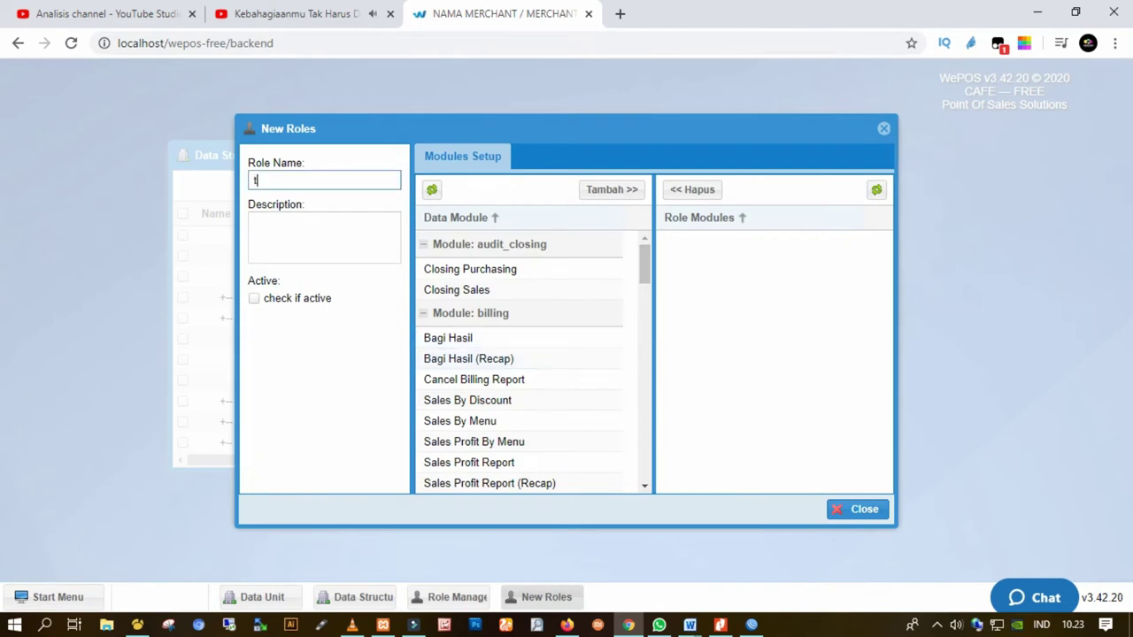
{"action": "type", "text": "ulis nama role"}
{"action": "left_click", "coordinate": [255, 223]}
{"action": "type", "text": "deskripsi"}
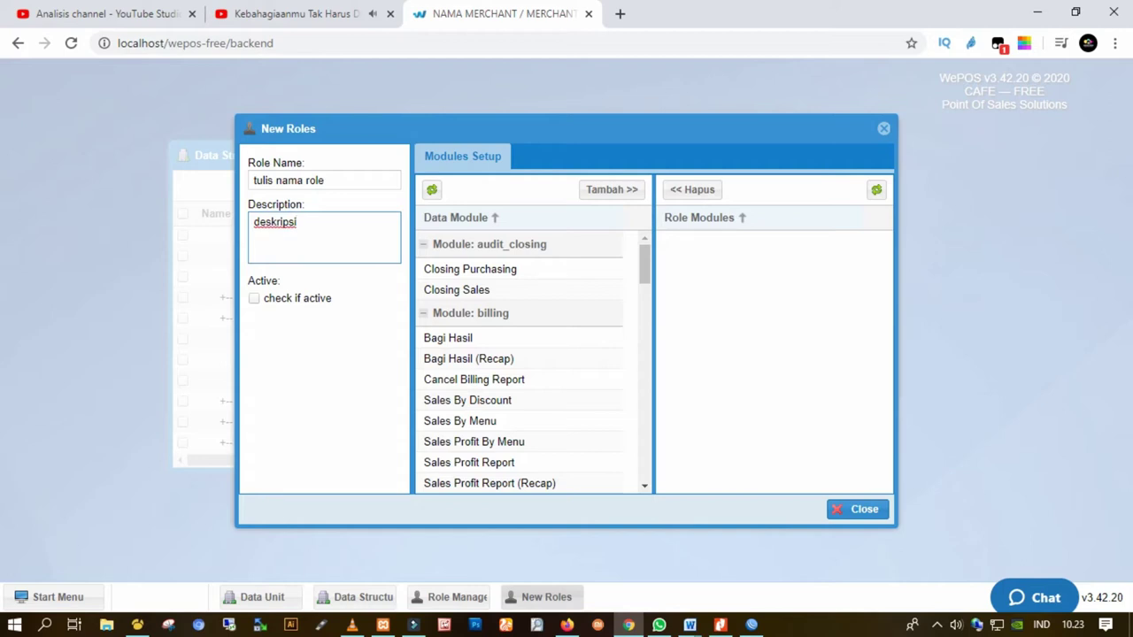
{"action": "left_click", "coordinate": [254, 298]}
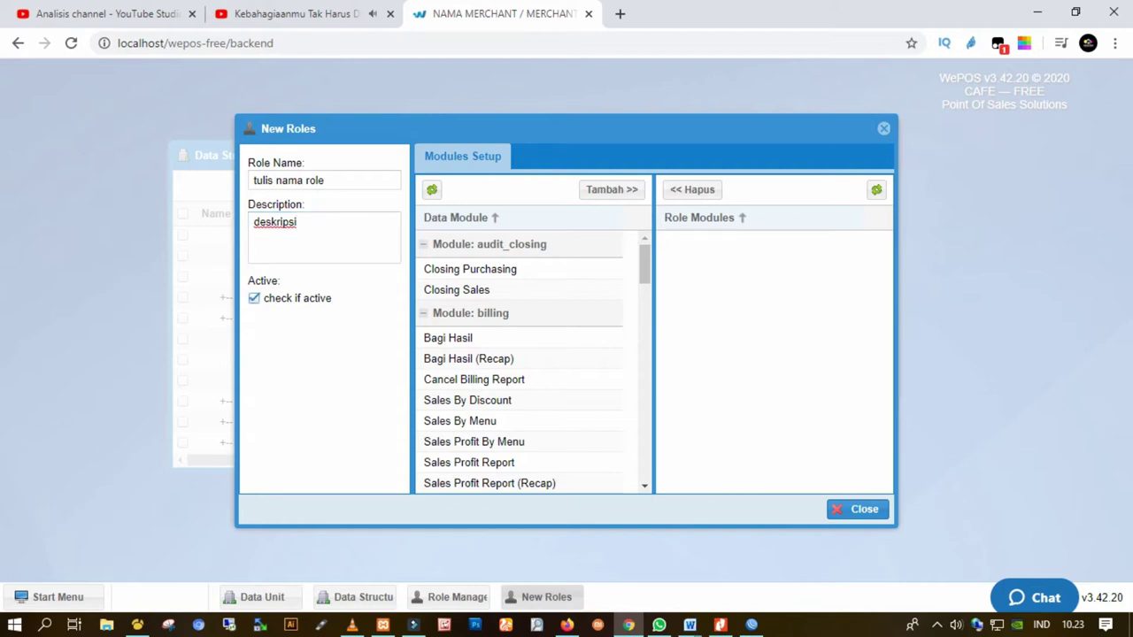
{"action": "left_click", "coordinate": [254, 299]}
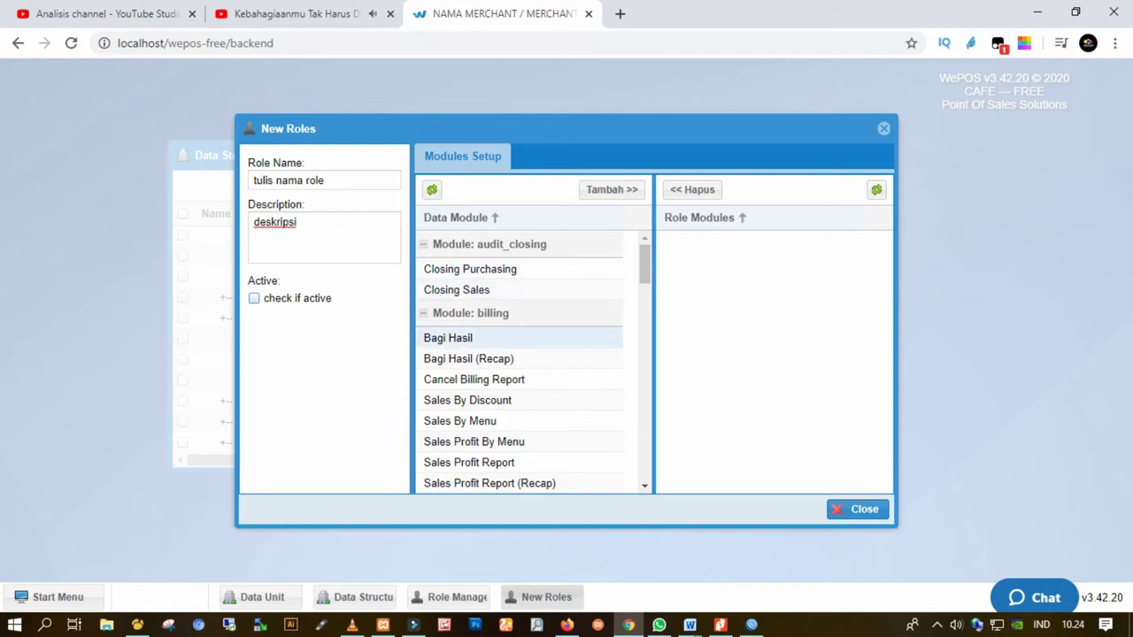
Add the Closing Purchasing and Bagi Hasil modules, dismissing each Save Failed error
{"action": "left_click", "coordinate": [468, 269]}
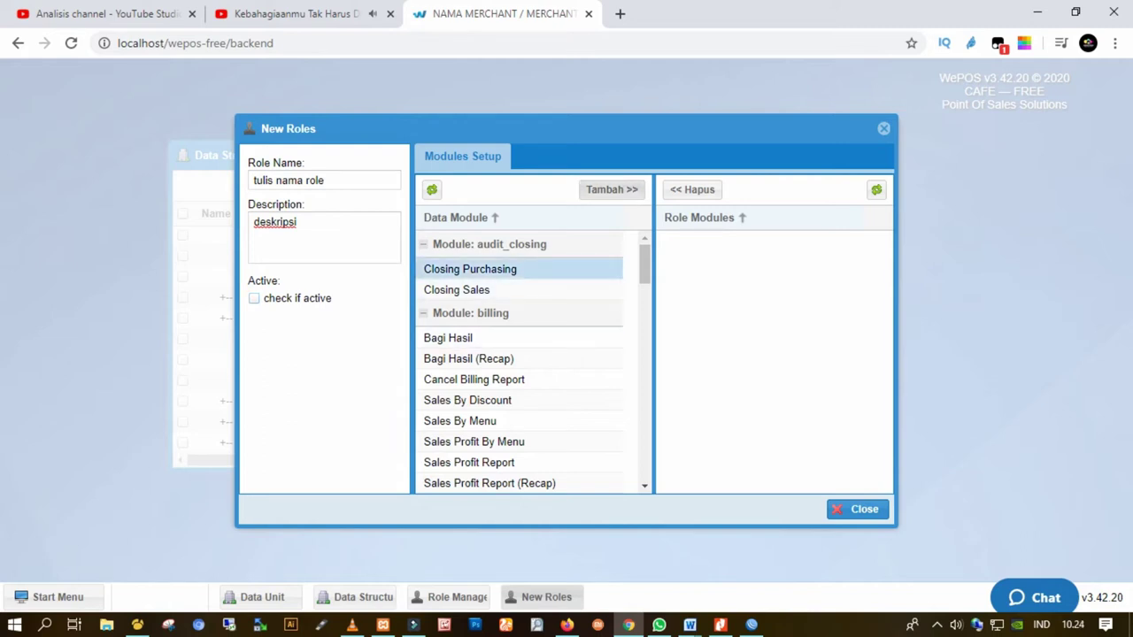
{"action": "left_click", "coordinate": [611, 189]}
{"action": "left_click", "coordinate": [567, 371]}
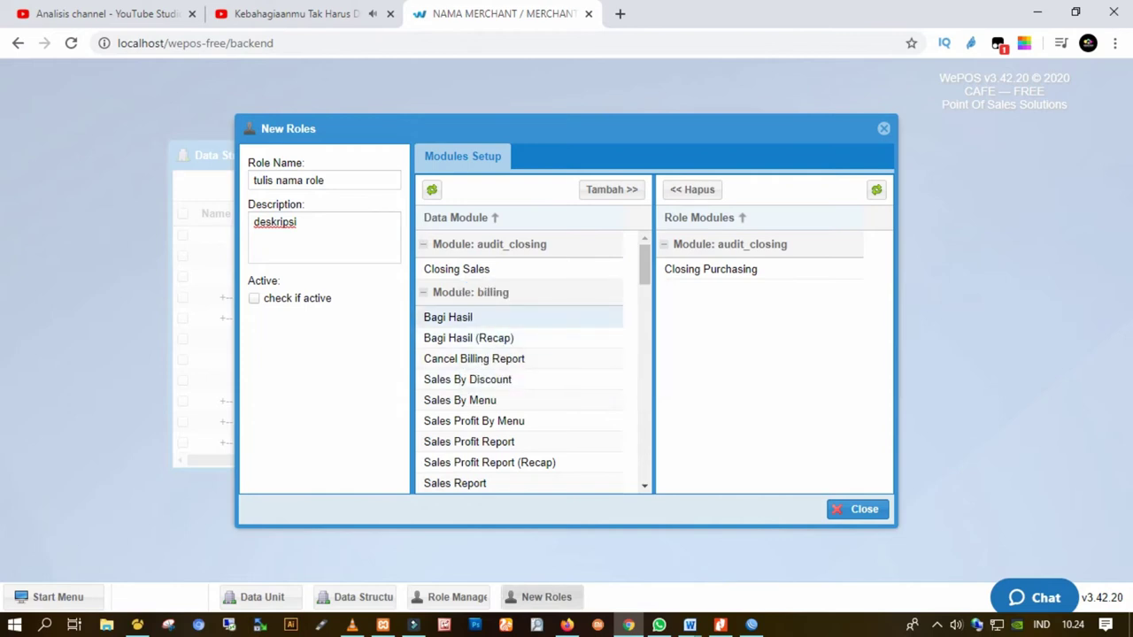
{"action": "left_click", "coordinate": [469, 337]}
{"action": "left_click", "coordinate": [448, 317]}
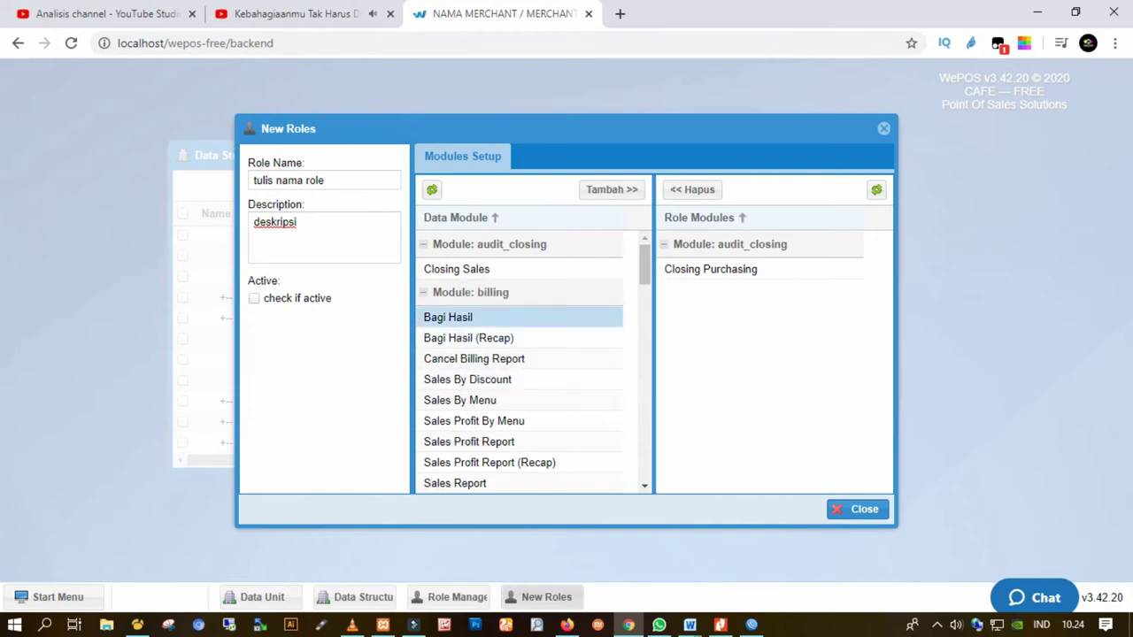
{"action": "left_click", "coordinate": [612, 190]}
{"action": "left_click", "coordinate": [566, 372]}
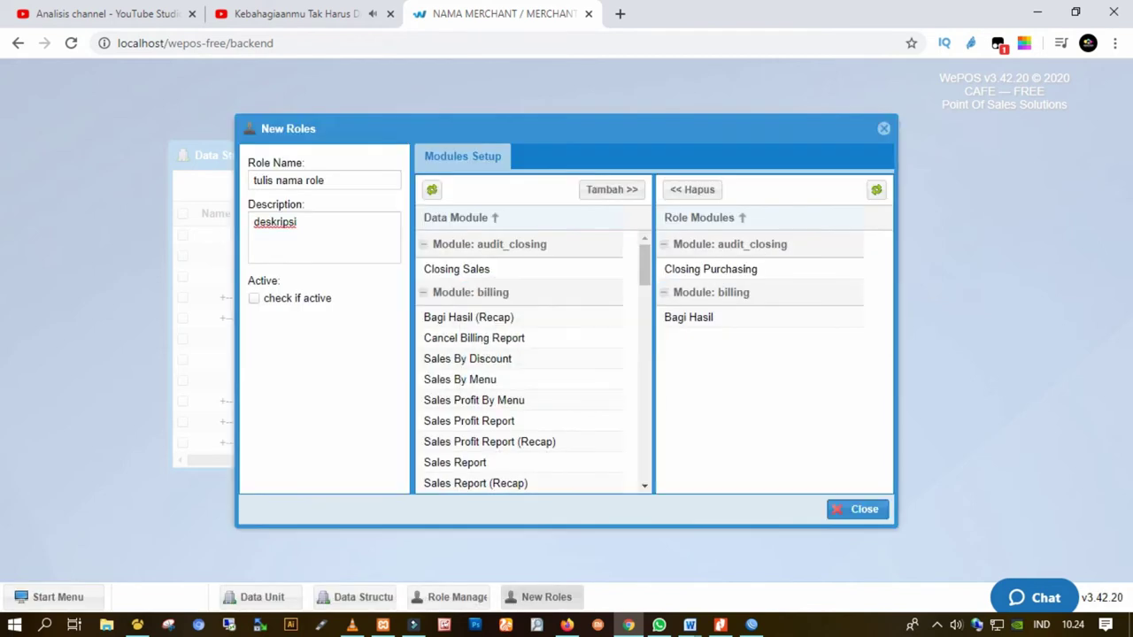
Try adding Daftar Stok Barang and Kartu Stok, then close the form unsaved
{"action": "scroll", "coordinate": [518, 400], "scroll_direction": "down", "scroll_amount": 5}
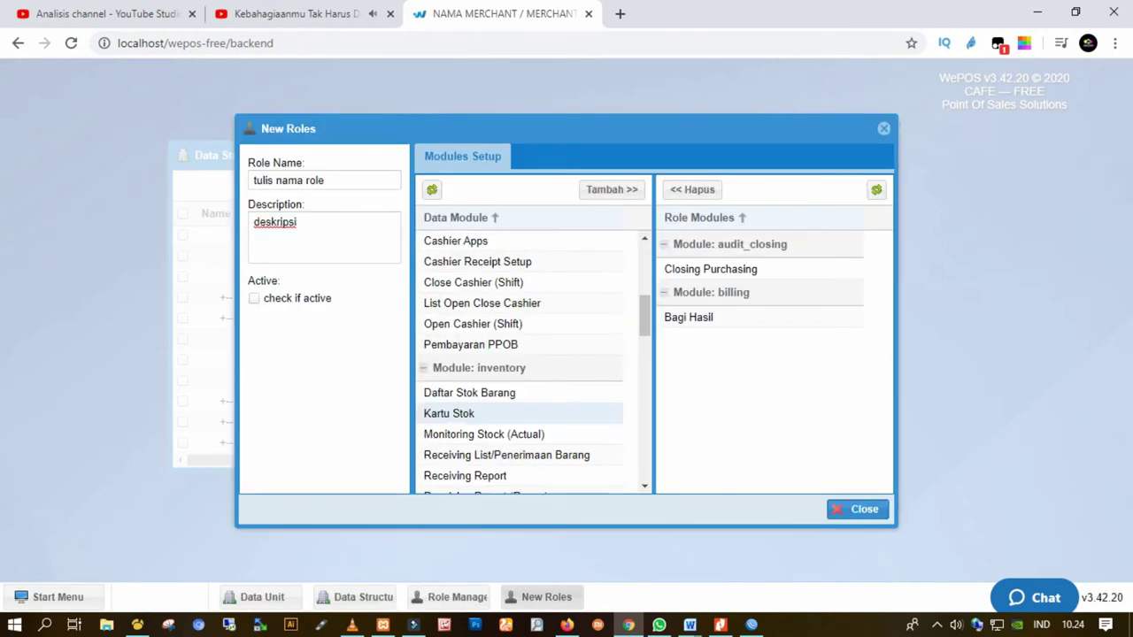
{"action": "left_click", "coordinate": [469, 392]}
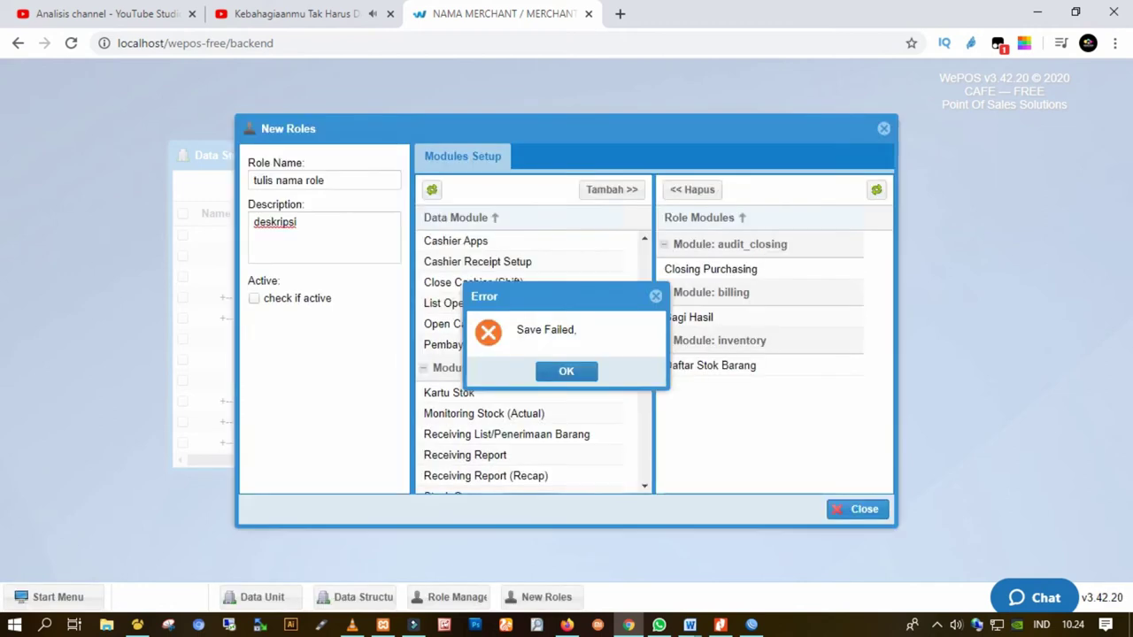
{"action": "key", "text": "Return"}
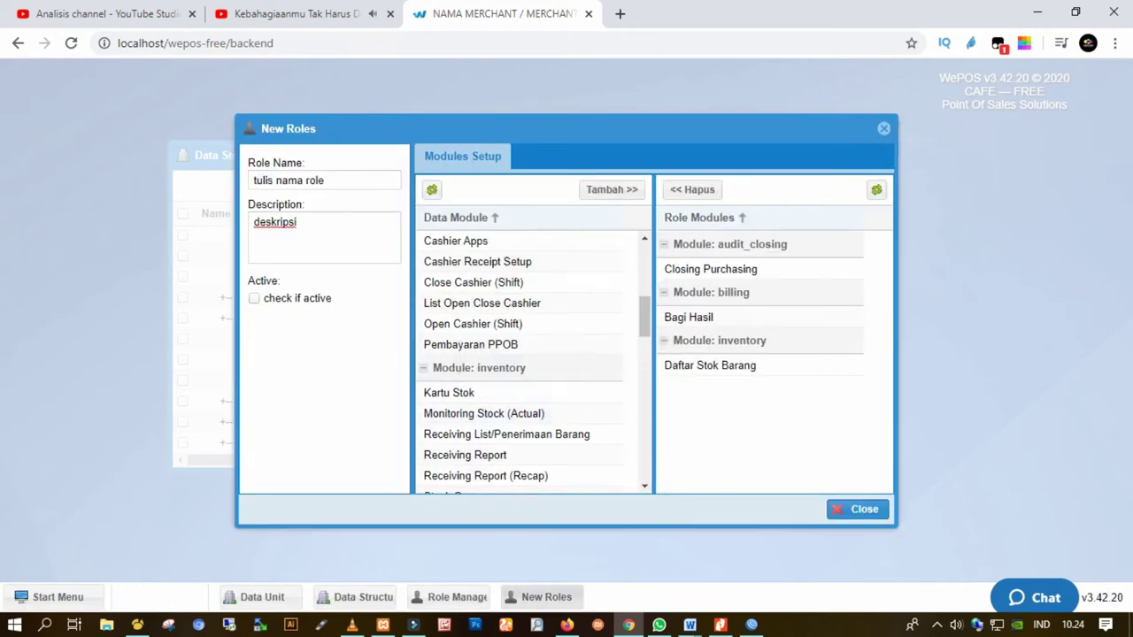
{"action": "left_click", "coordinate": [449, 392]}
{"action": "scroll", "coordinate": [522, 389], "scroll_direction": "down", "scroll_amount": 10}
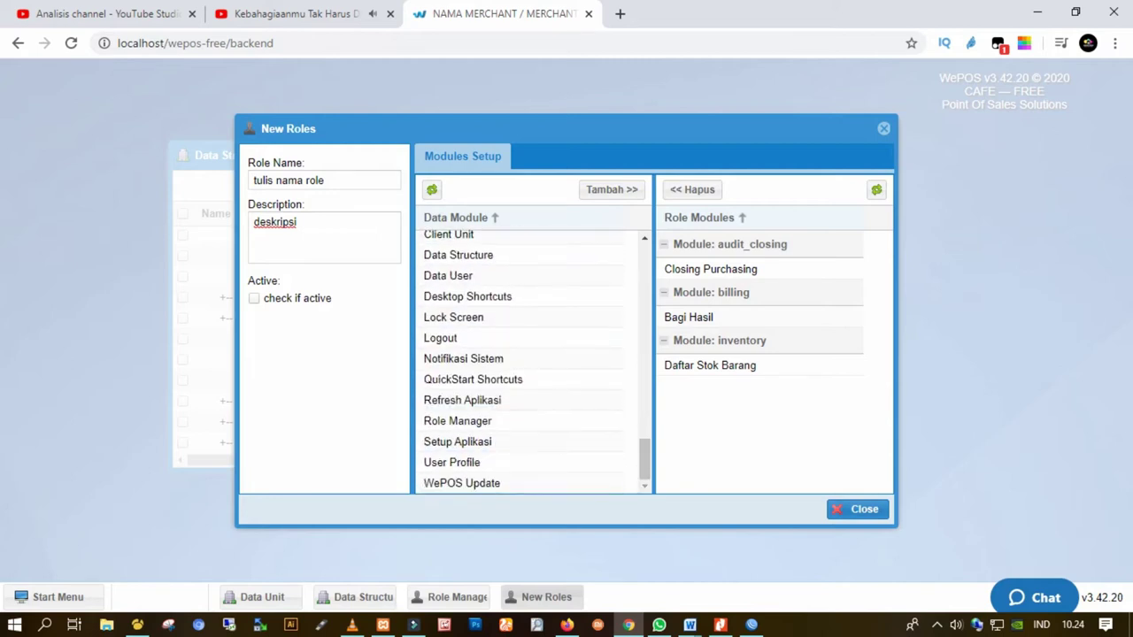
{"action": "key", "text": "Escape"}
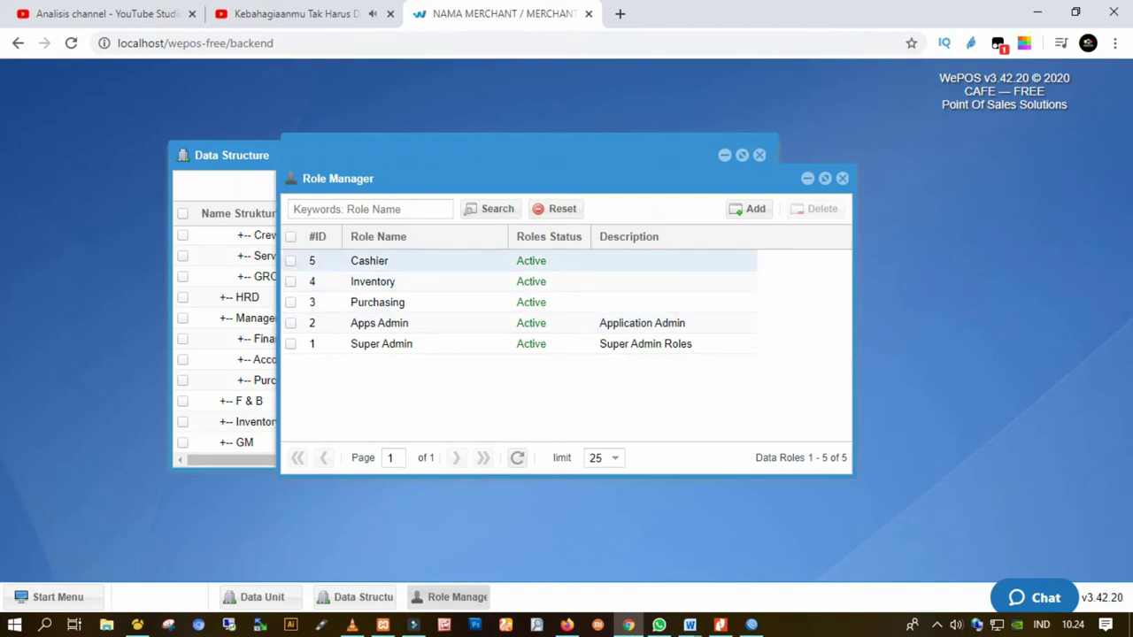
{"action": "double_click", "coordinate": [369, 260]}
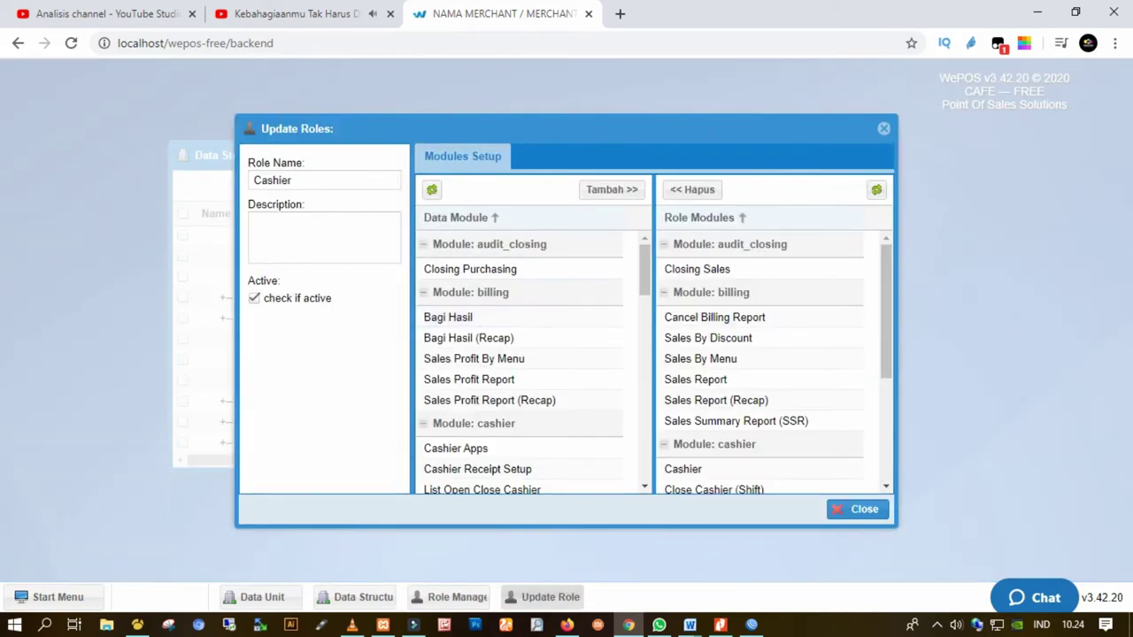
{"action": "left_click", "coordinate": [856, 509]}
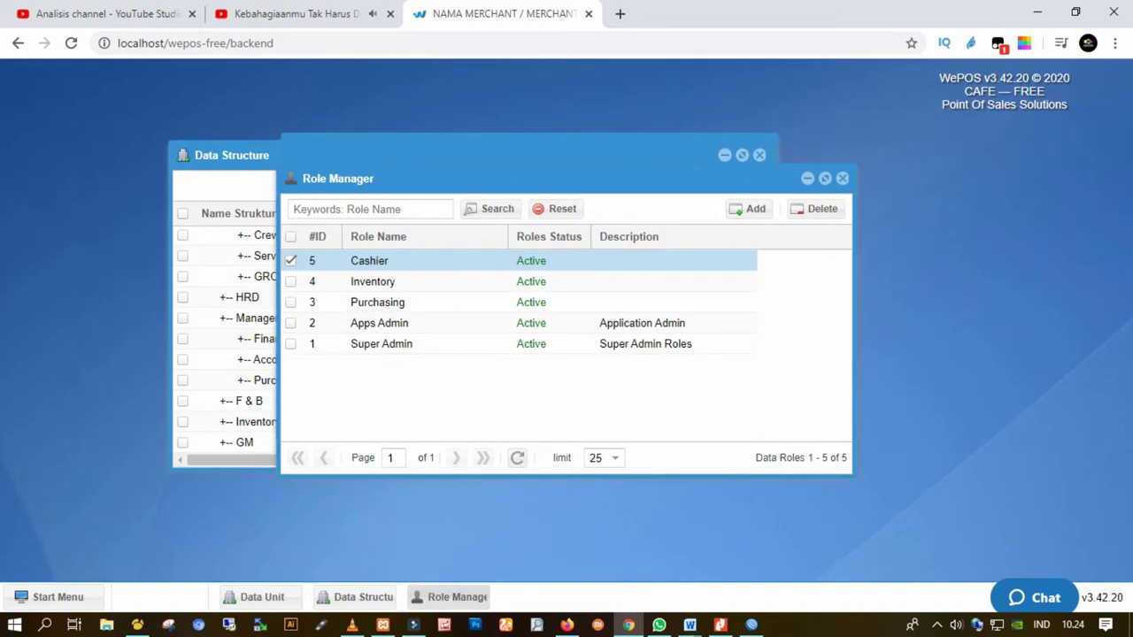
{"action": "double_click", "coordinate": [369, 260]}
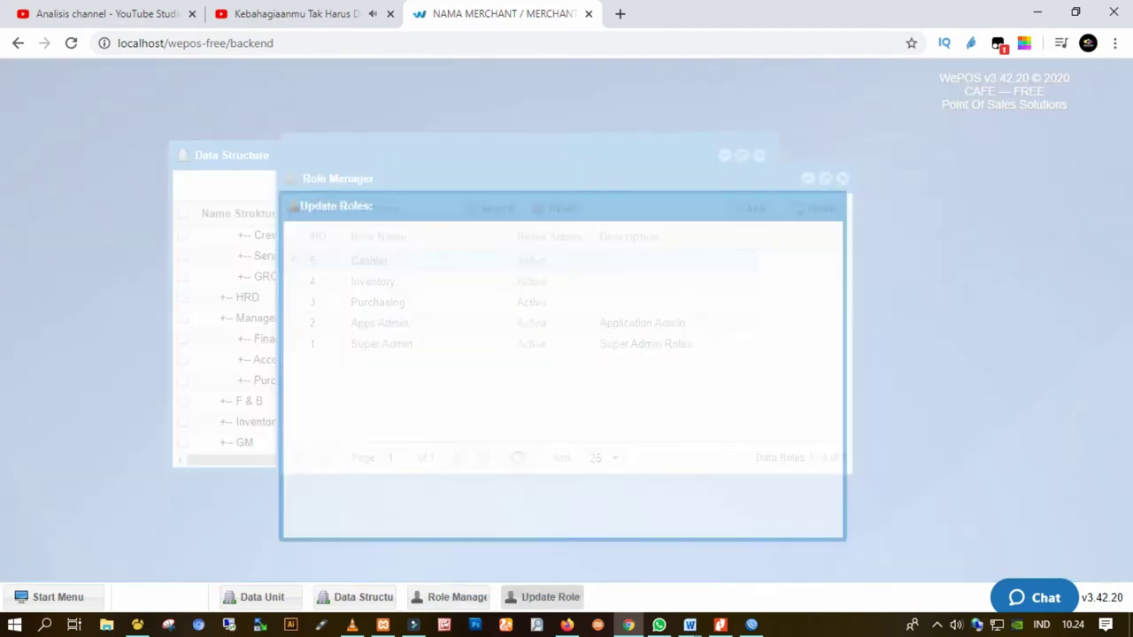
{"action": "scroll", "coordinate": [495, 280], "scroll_direction": "down", "scroll_amount": 3}
{"action": "scroll", "coordinate": [495, 389], "scroll_direction": "down", "scroll_amount": 5}
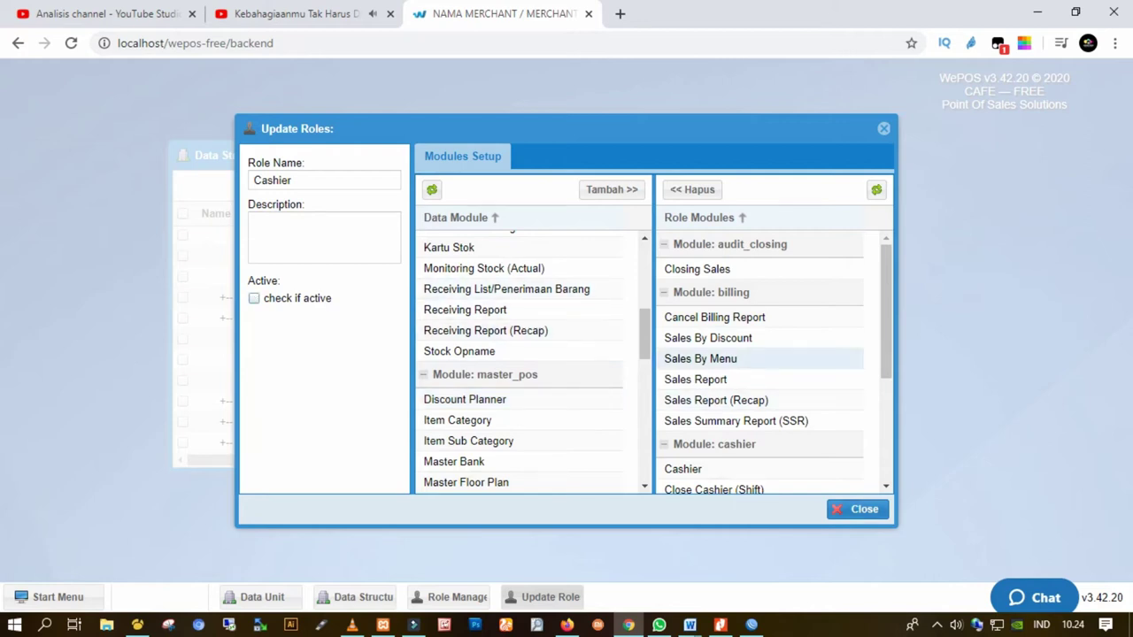
{"action": "left_click", "coordinate": [856, 508]}
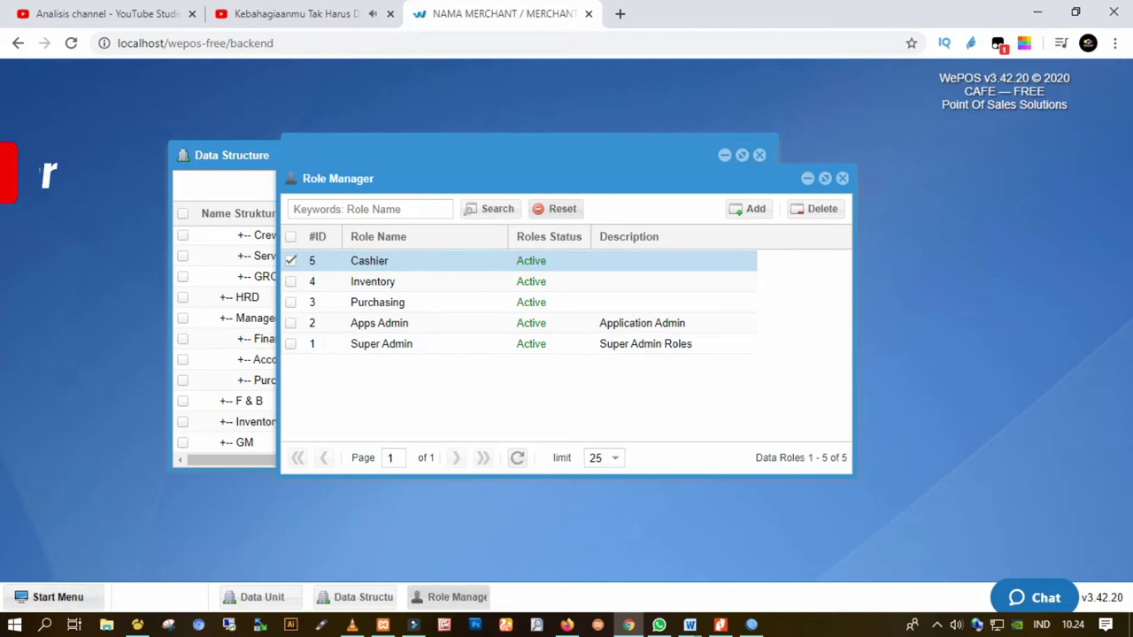
Open Data User, start a new user, and set its structure to Purchasing
{"action": "left_click", "coordinate": [53, 596]}
{"action": "mouse_move", "coordinate": [76, 377]}
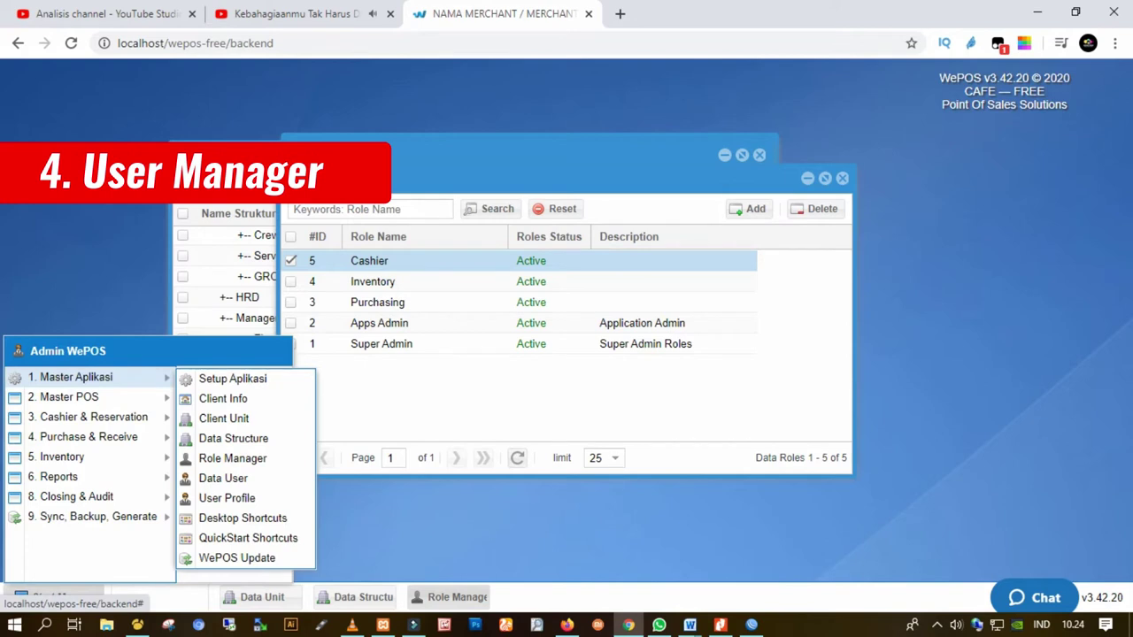
{"action": "left_click", "coordinate": [223, 478]}
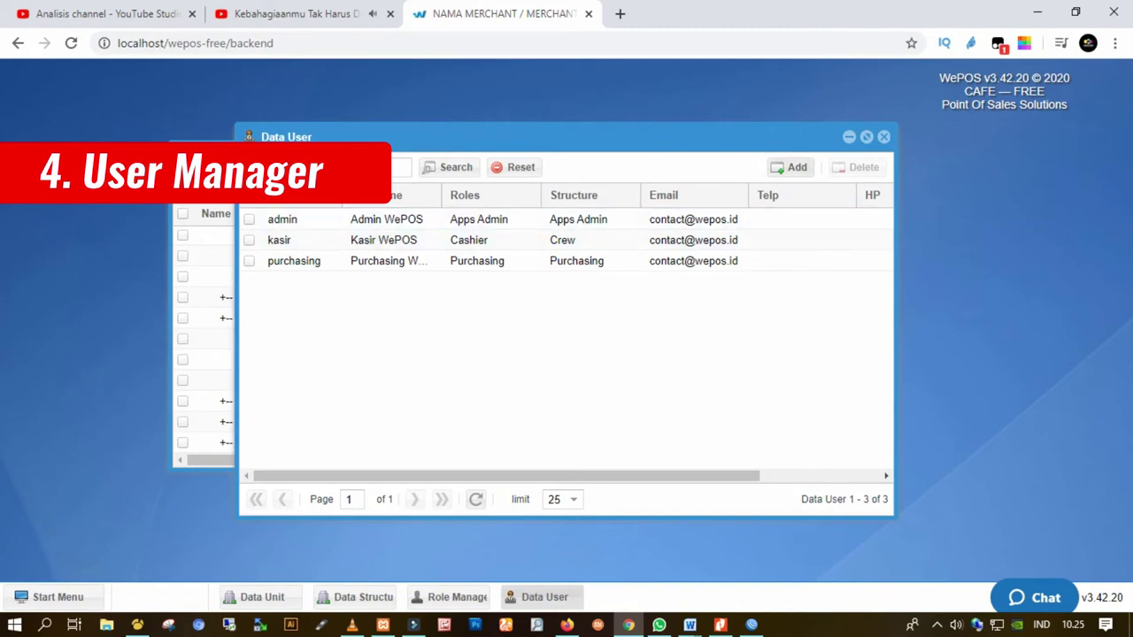
{"action": "left_click", "coordinate": [791, 166]}
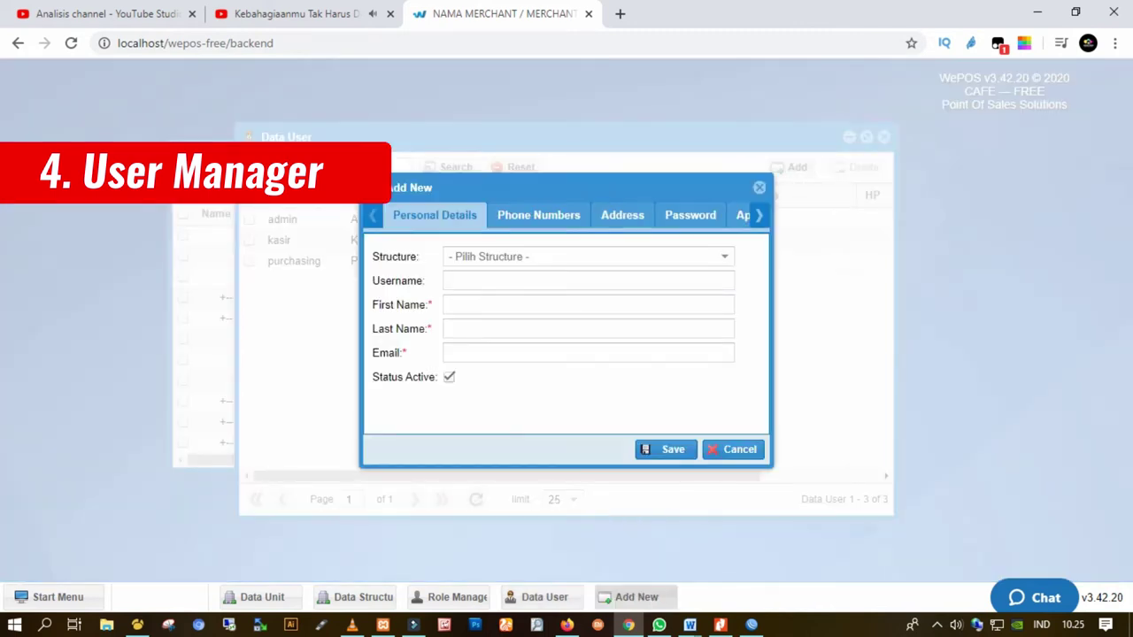
{"action": "left_click", "coordinate": [584, 257]}
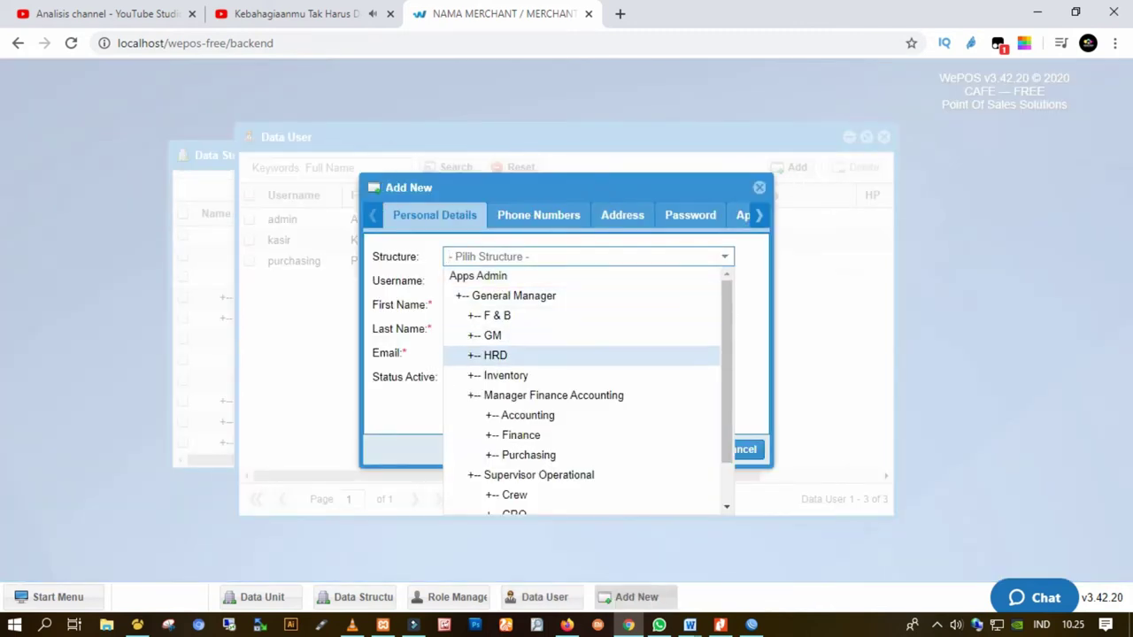
{"action": "scroll", "coordinate": [582, 390], "scroll_direction": "down", "scroll_amount": 1}
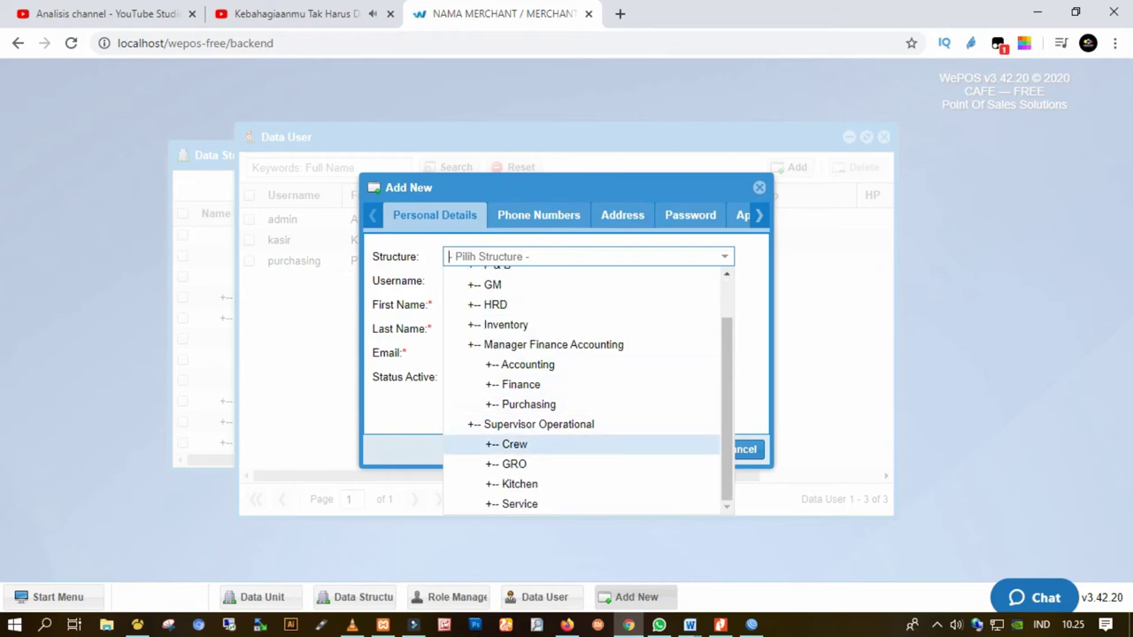
{"action": "scroll", "coordinate": [567, 393], "scroll_direction": "up", "scroll_amount": 2}
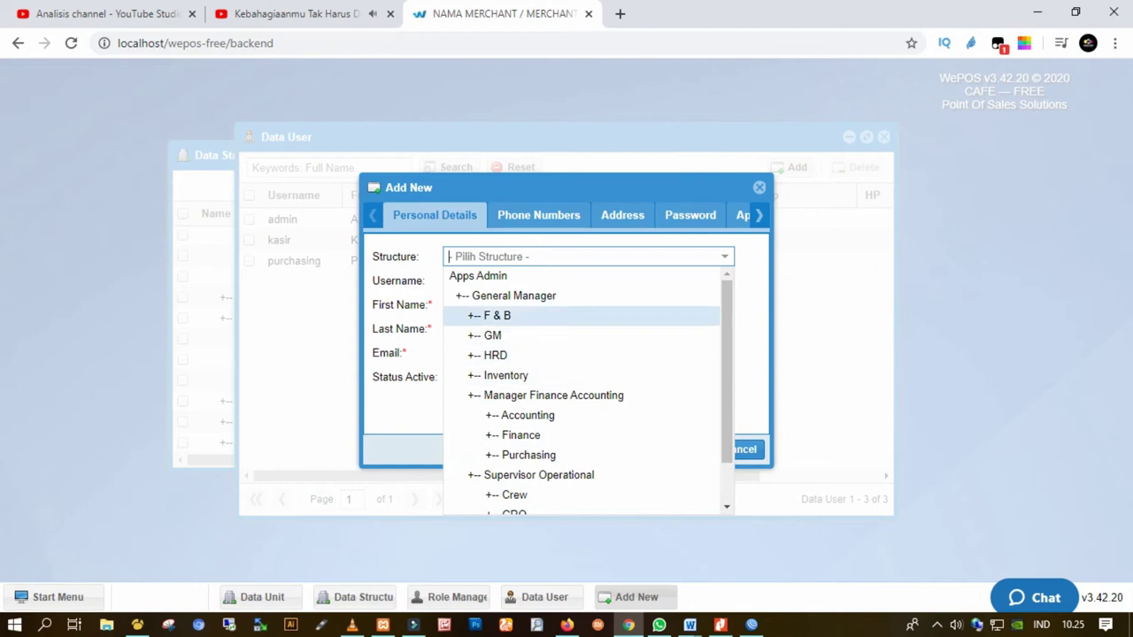
{"action": "left_click", "coordinate": [496, 315]}
{"action": "key", "text": "Down"}
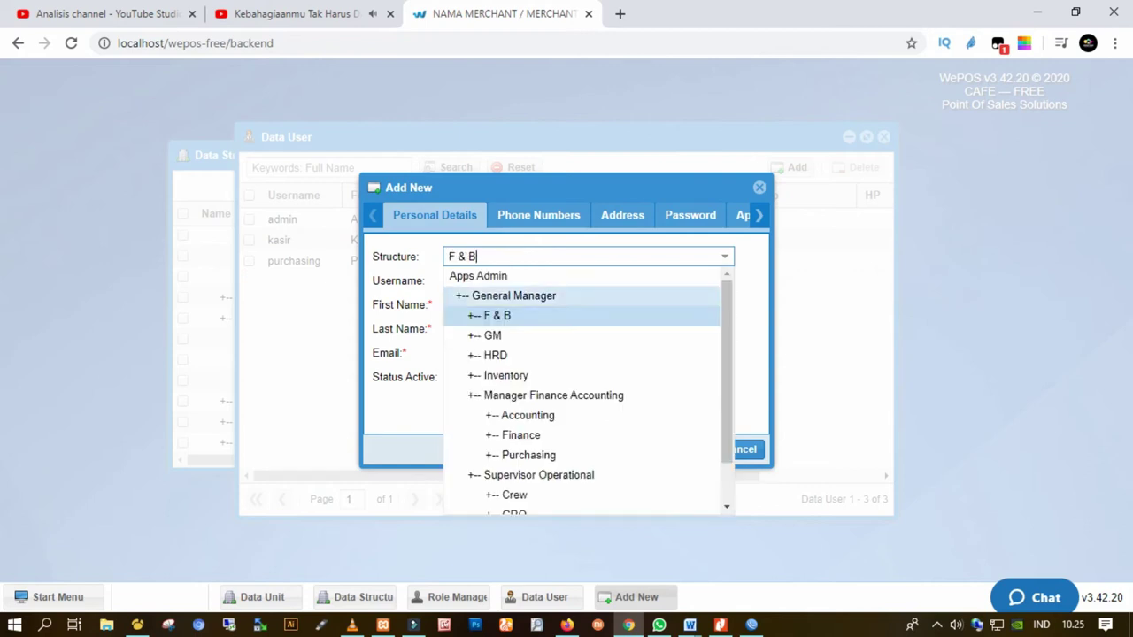
{"action": "scroll", "coordinate": [582, 390], "scroll_direction": "down", "scroll_amount": 1}
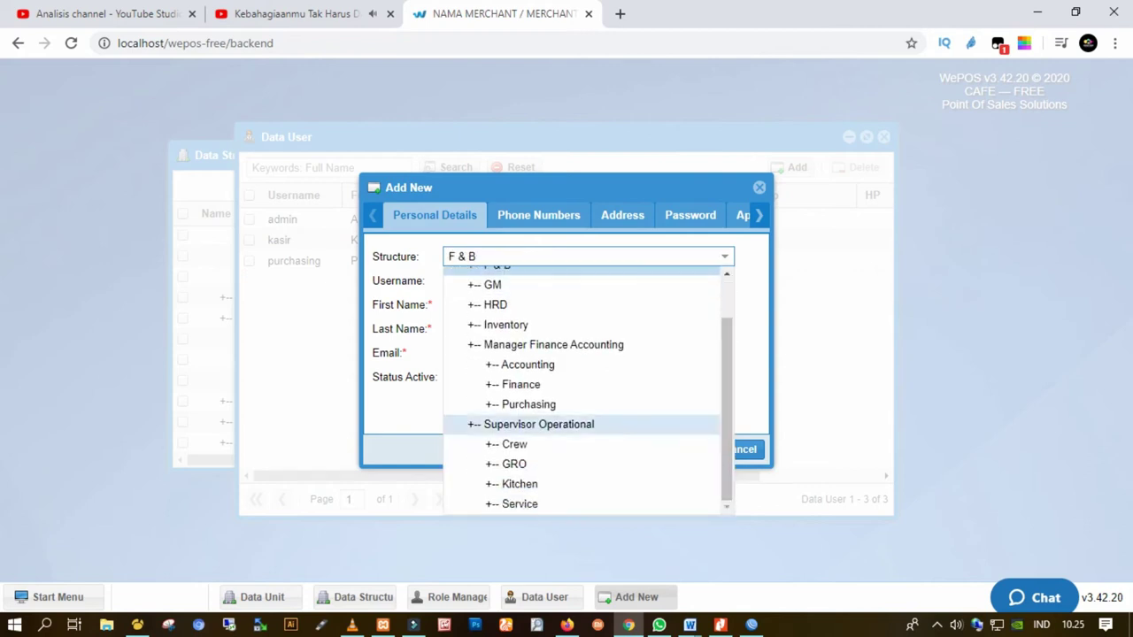
{"action": "left_click", "coordinate": [528, 404]}
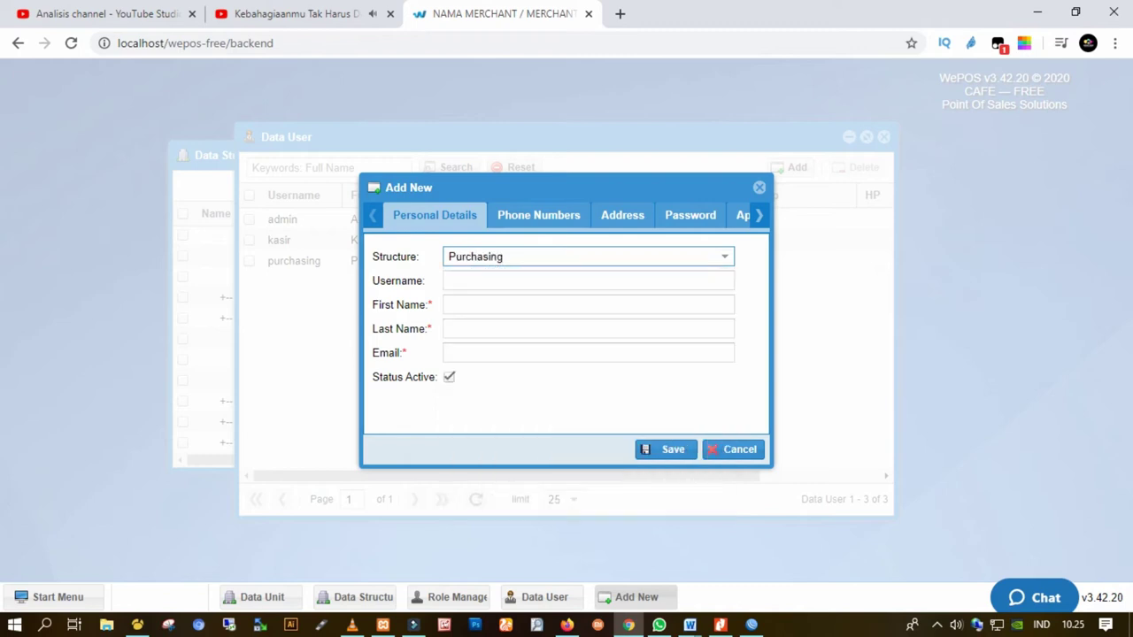
Enter username 'masukkan user', first and last names and an e-mail, then view Phone Numbers
{"action": "left_click", "coordinate": [587, 281]}
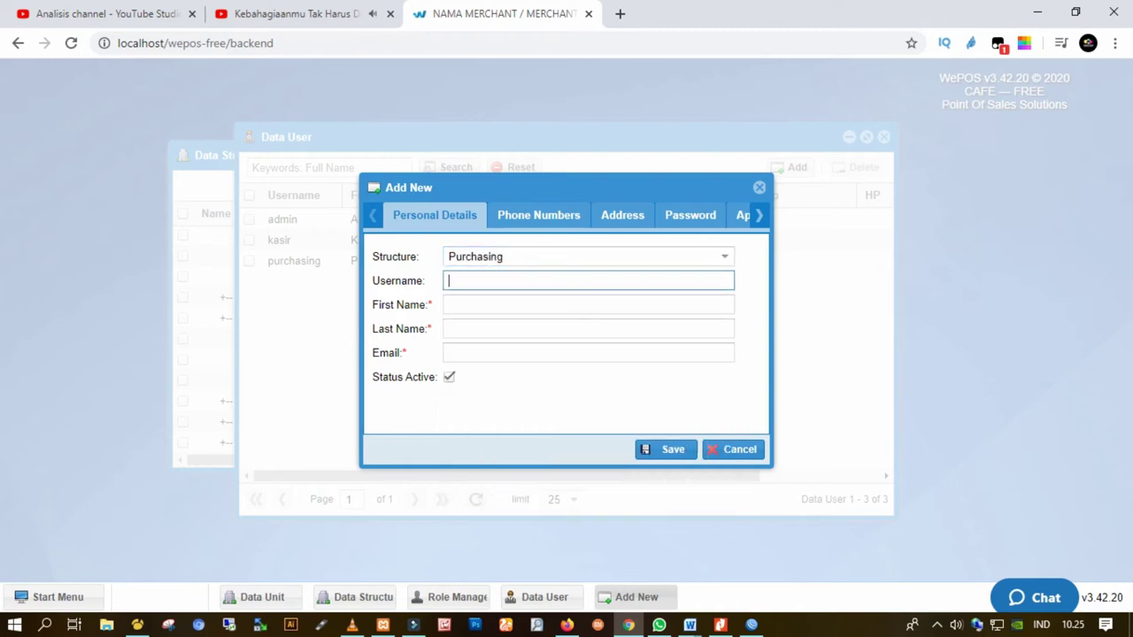
{"action": "type", "text": "masukkan user"}
{"action": "key", "text": "Tab"}
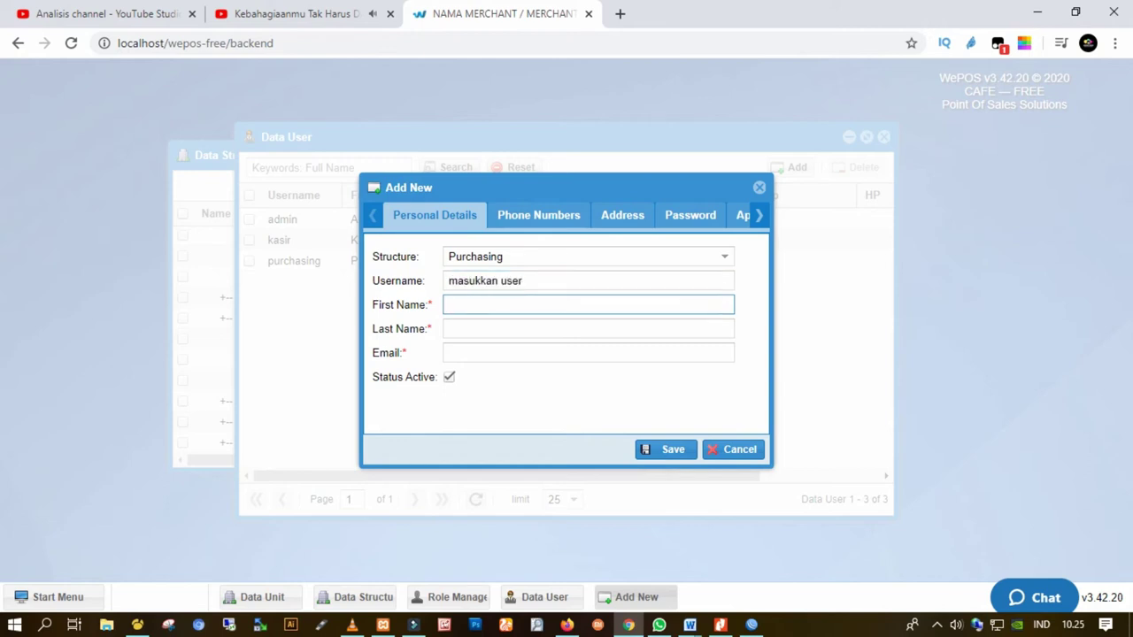
{"action": "type", "text": "nam"}
{"action": "key", "text": "Tab"}
{"action": "type", "text": "nama"}
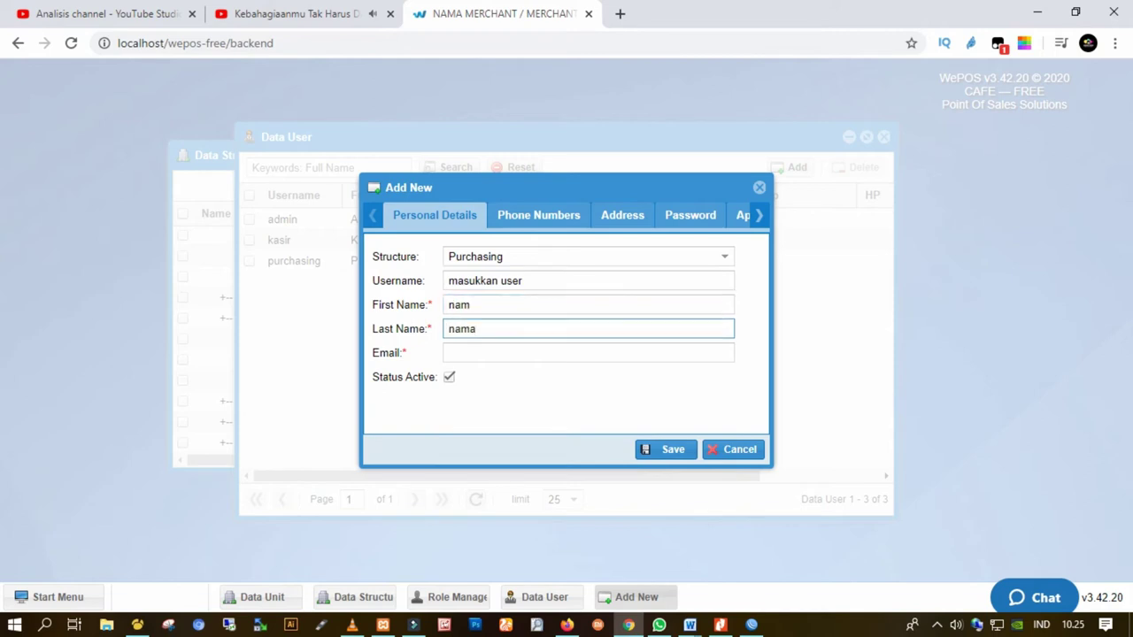
{"action": "key", "text": "Tab"}
{"action": "type", "text": "e"}
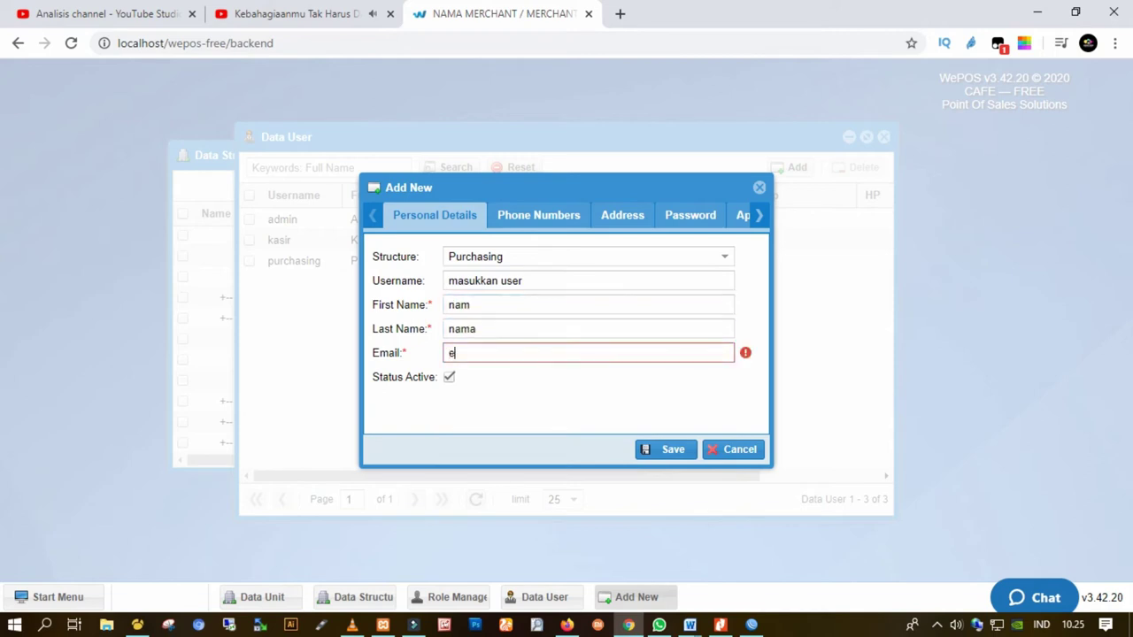
{"action": "type", "text": "mail@coba.com"}
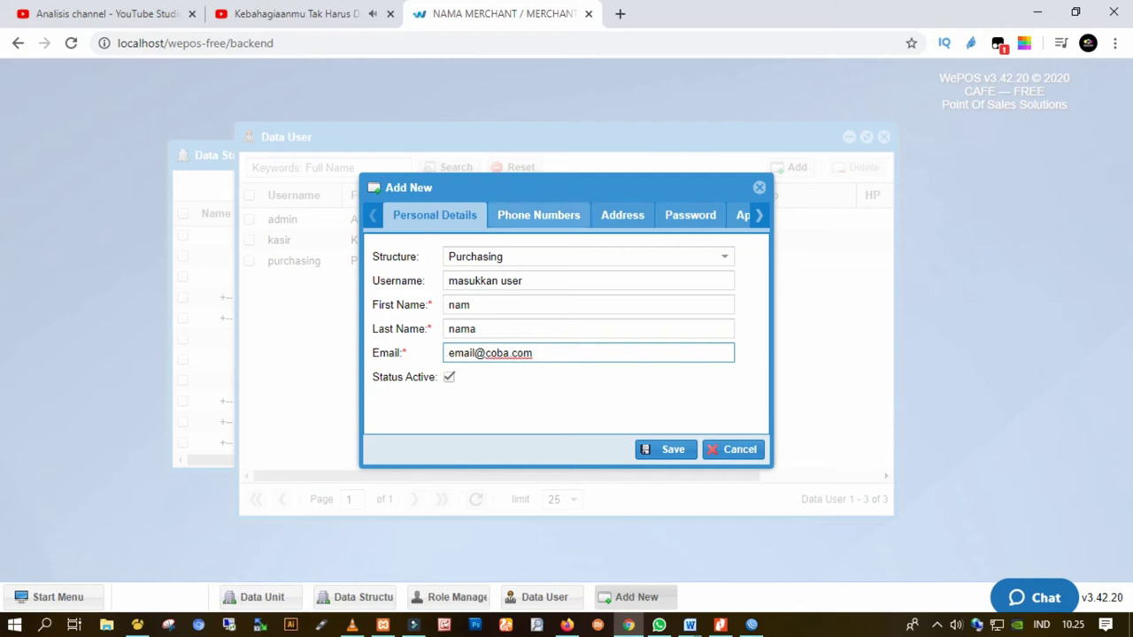
{"action": "left_click", "coordinate": [538, 215]}
Fill in a placeholder address on the Address tab, then cancel the new user
{"action": "left_click", "coordinate": [587, 253]}
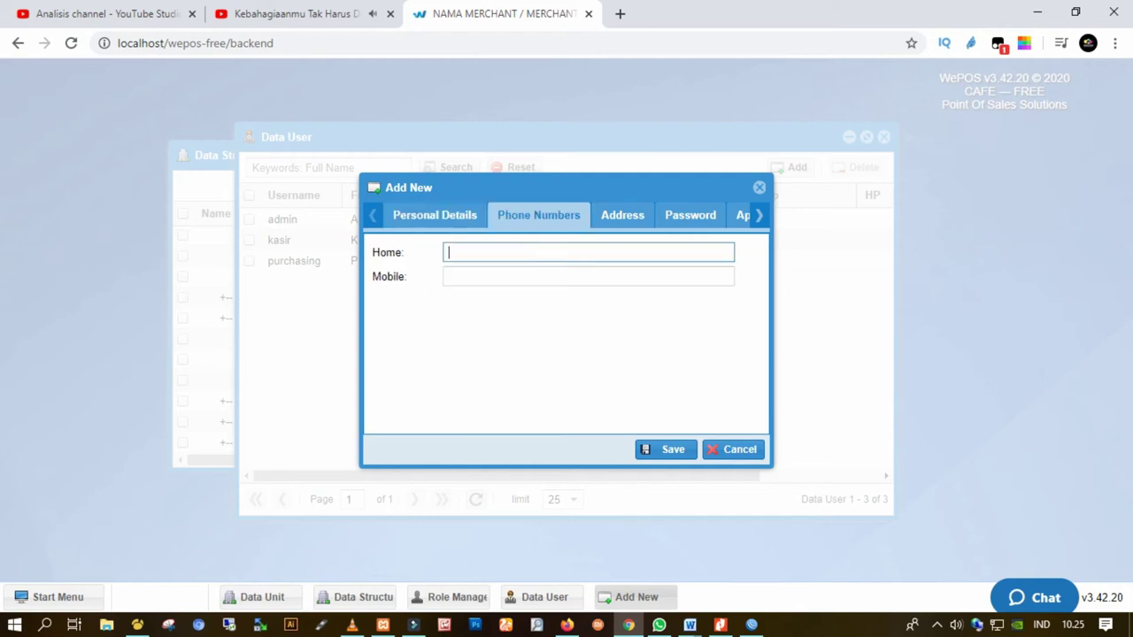
{"action": "left_click", "coordinate": [622, 215]}
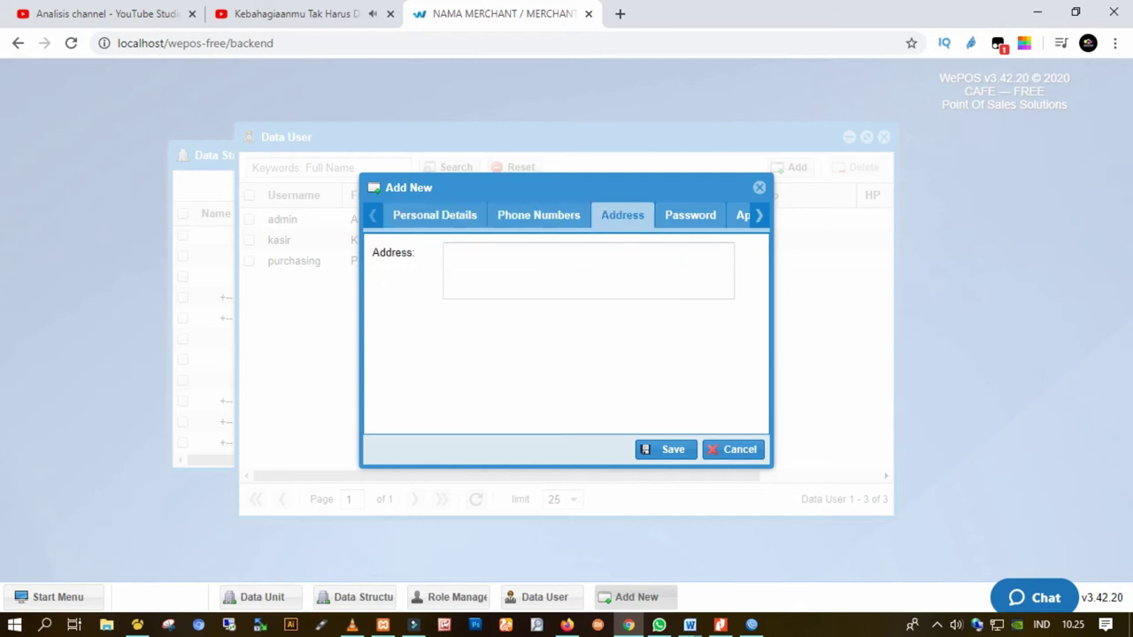
{"action": "type", "text": "masukka"}
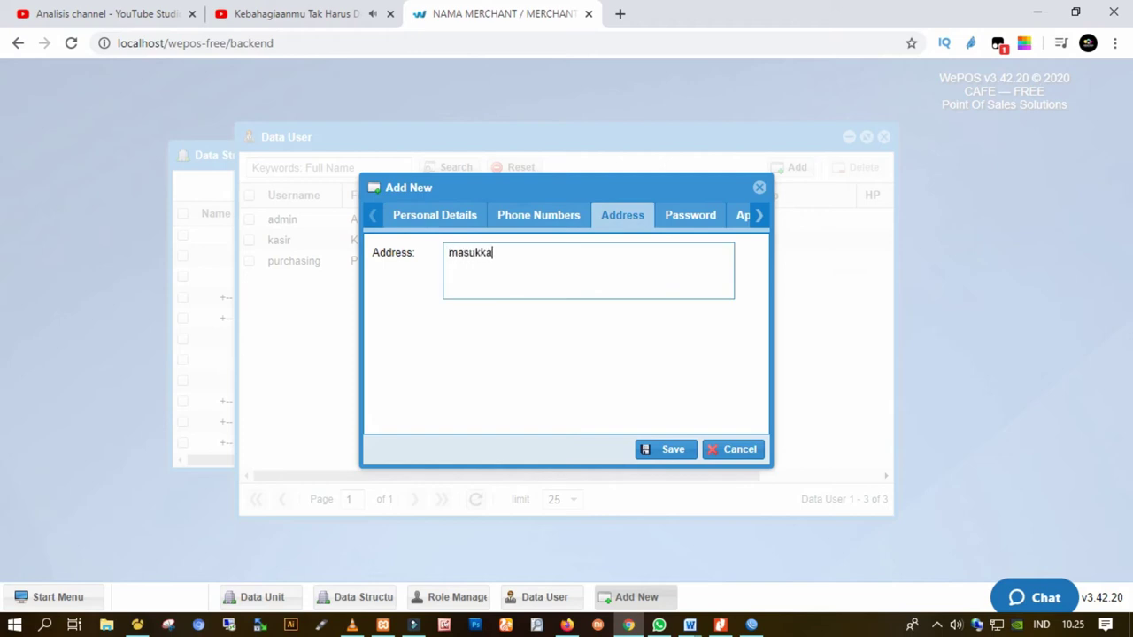
{"action": "type", "text": "n alamatl"}
{"action": "key", "text": "BackSpace"}
{"action": "key", "text": "BackSpace"}
{"action": "type", "text": "t"}
{"action": "left_click", "coordinate": [733, 450]}
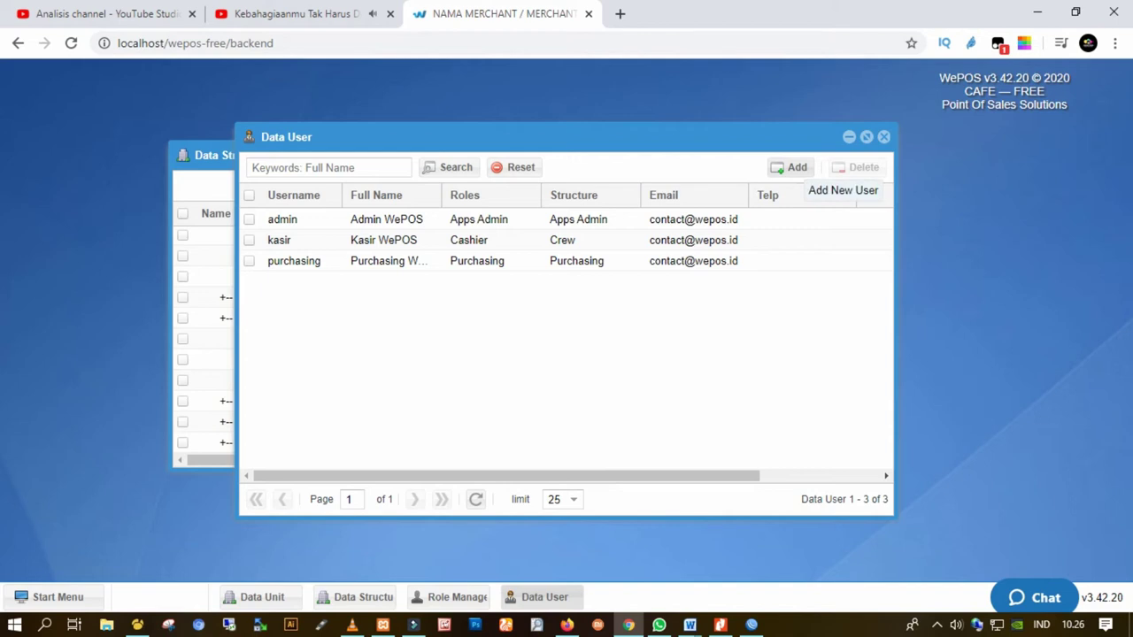
Start a new user with structure Purchasing, username 'kasir', and fill in the first name
{"action": "left_click", "coordinate": [790, 167]}
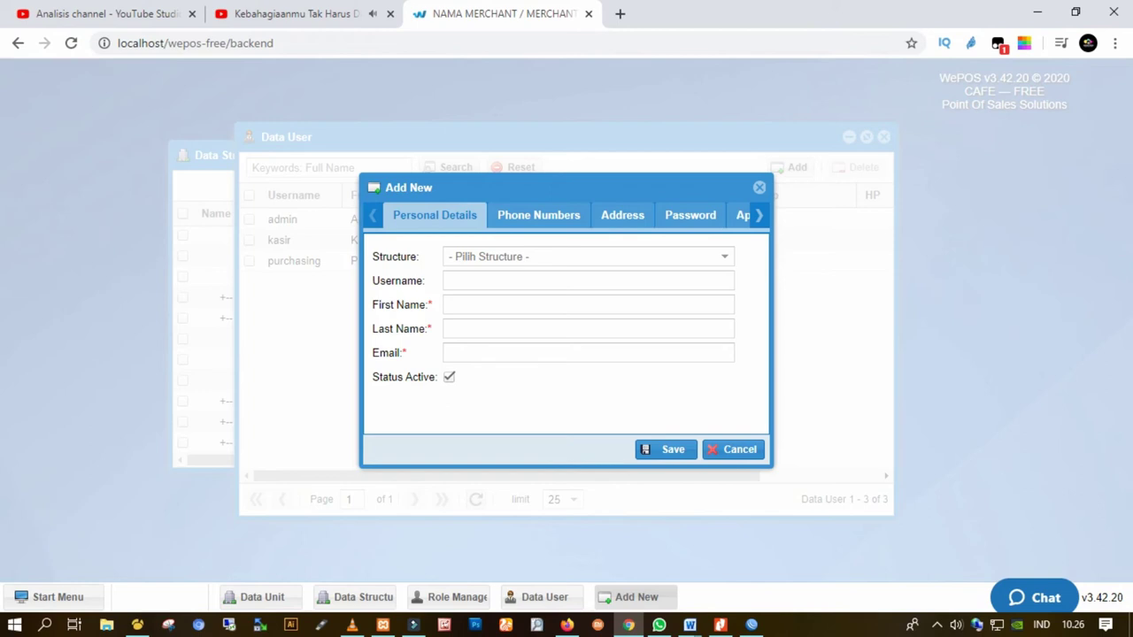
{"action": "left_click", "coordinate": [584, 257]}
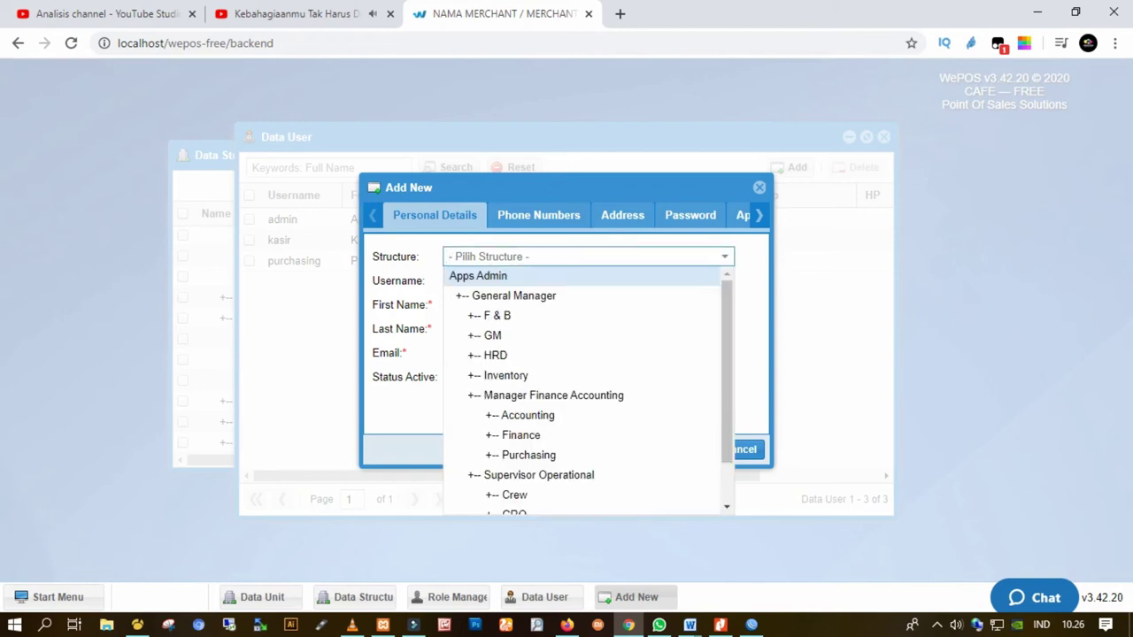
{"action": "left_click", "coordinate": [521, 455]}
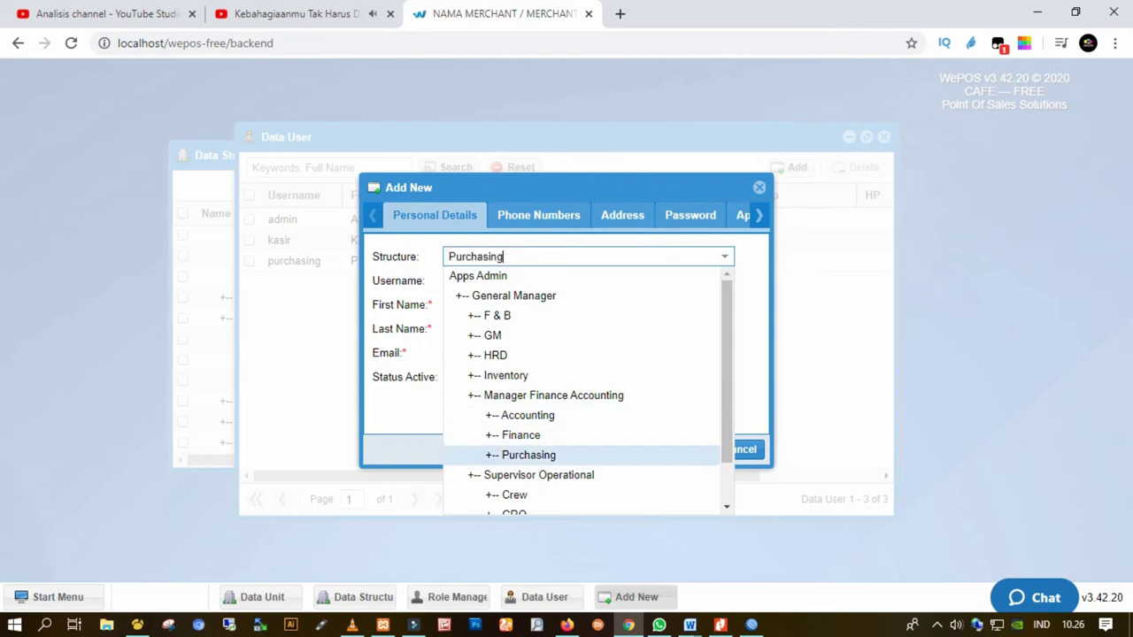
{"action": "left_click", "coordinate": [587, 280]}
{"action": "type", "text": "kasir"}
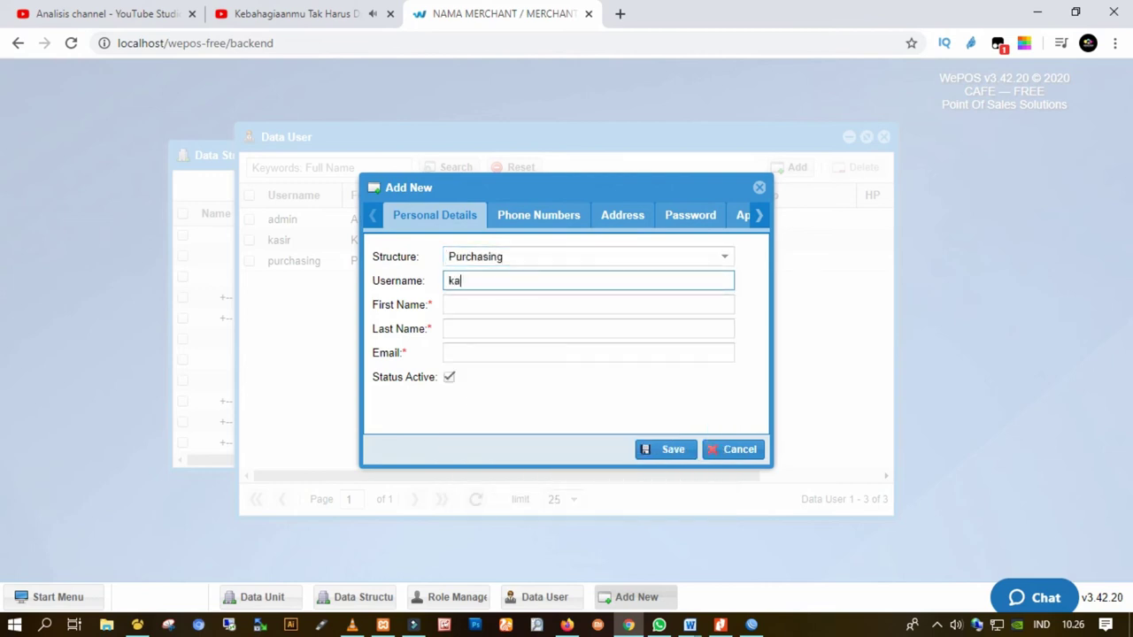
{"action": "left_click", "coordinate": [588, 304]}
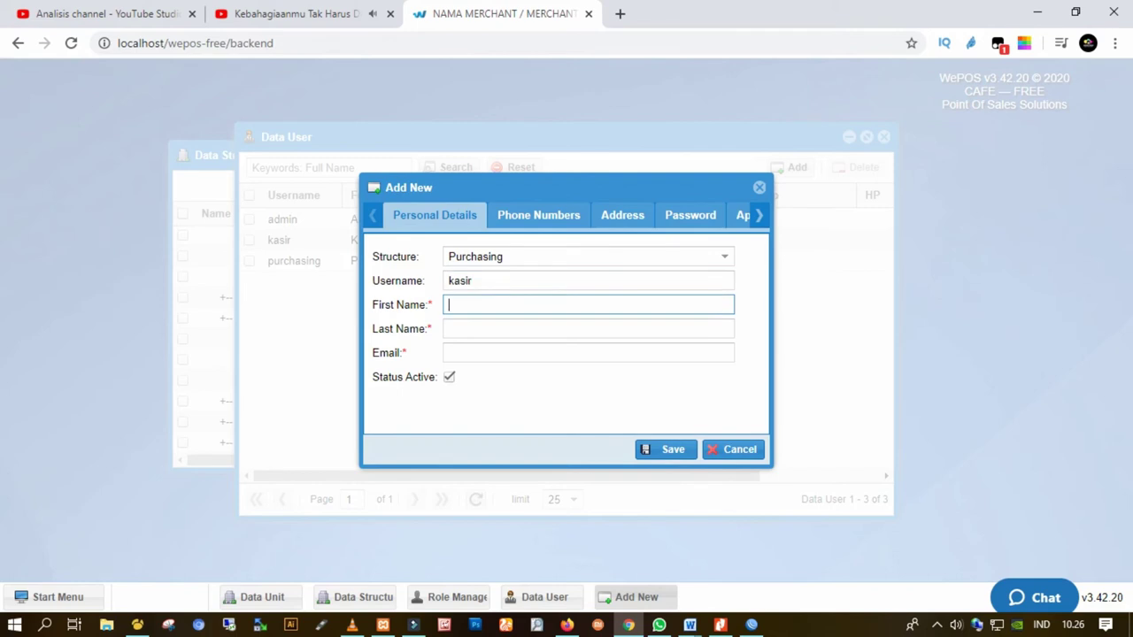
{"action": "type", "text": "kasircoba"}
Fill in the last name and e-mail address, and enter placeholder text in the Home phone field
{"action": "left_click", "coordinate": [588, 328]}
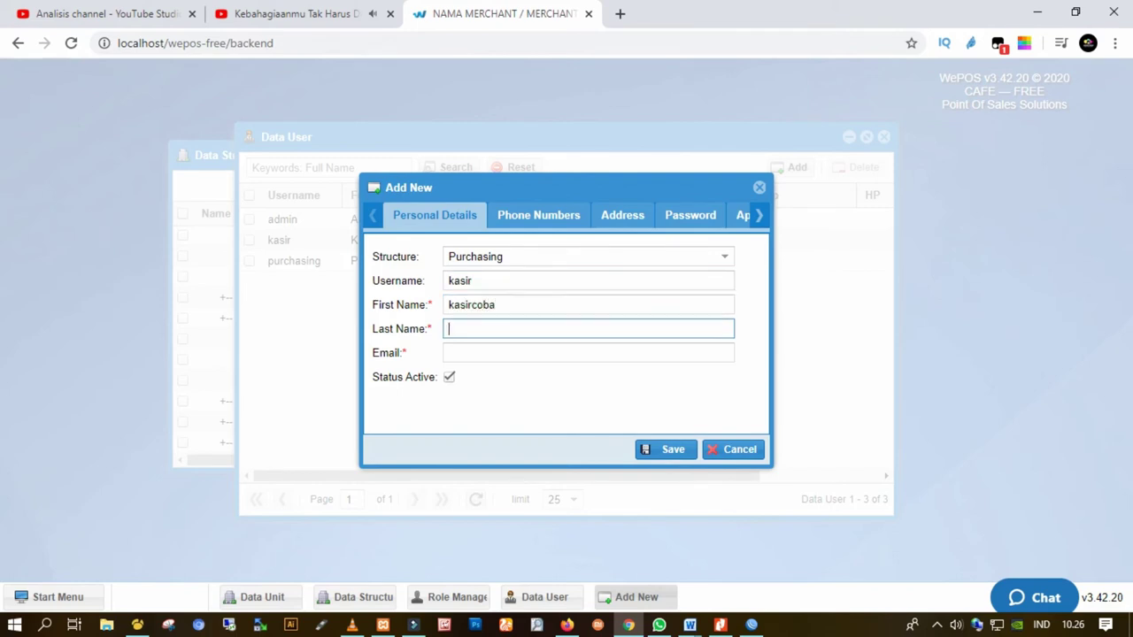
{"action": "type", "text": "kasircoba"}
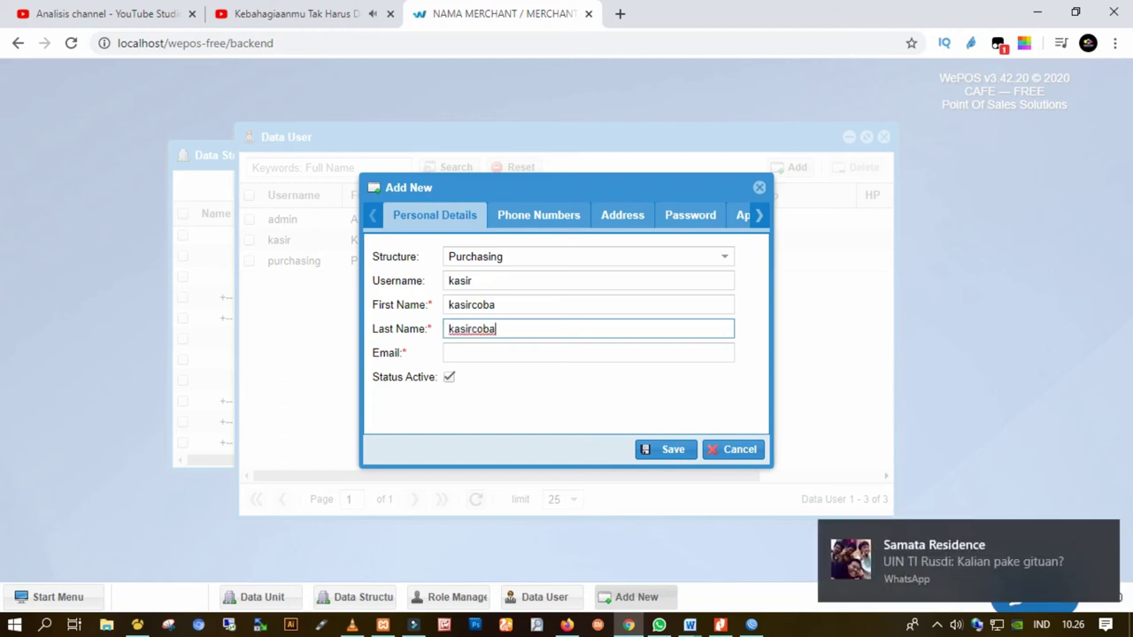
{"action": "key", "text": "Tab"}
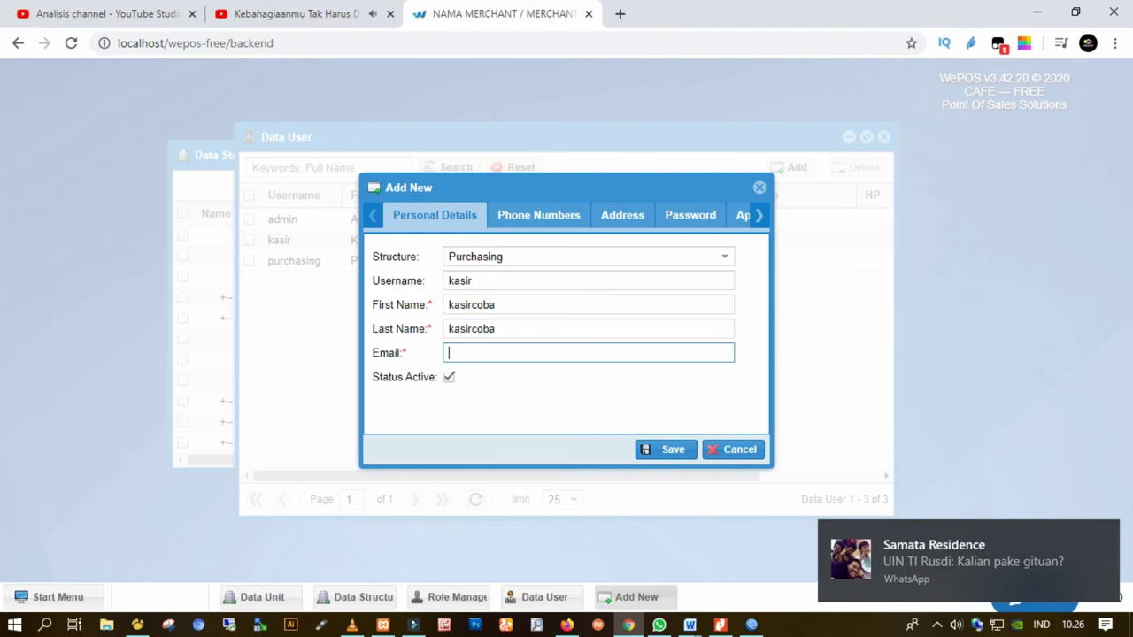
{"action": "type", "text": "coba#"}
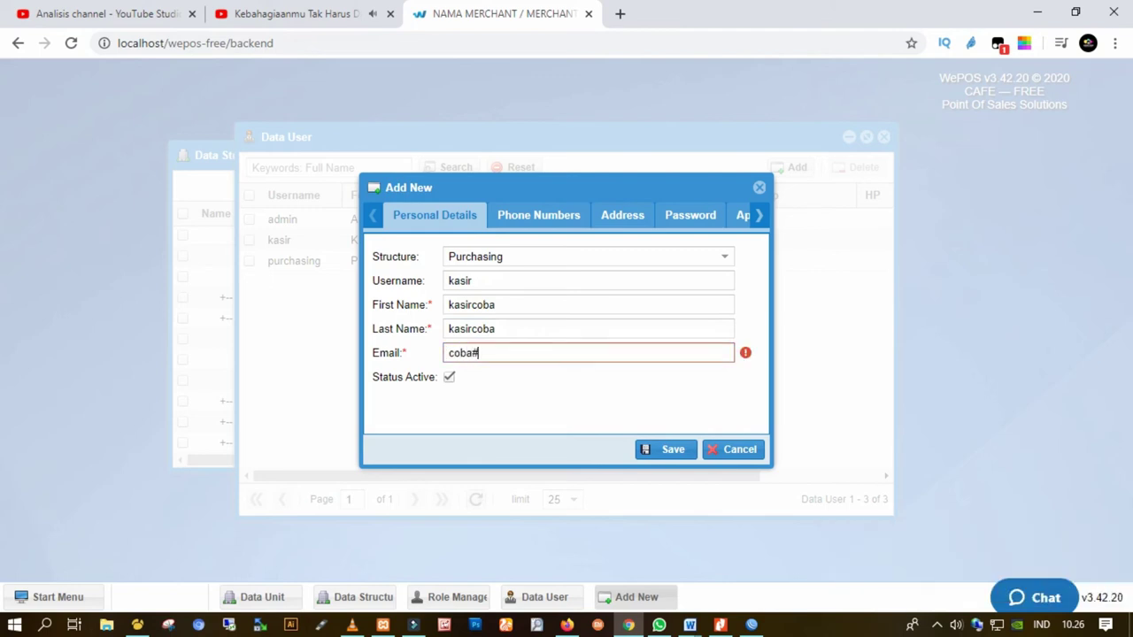
{"action": "type", "text": "22"}
{"action": "key", "text": "BackSpace"}
{"action": "key", "text": "BackSpace"}
{"action": "type", "text": "@uuu.com"}
{"action": "left_click", "coordinate": [538, 215]}
{"action": "type", "text": "nomor telpon"}
{"action": "left_click", "coordinate": [588, 276]}
Fill the Mobile field with placeholder text and set the address to 'alamat'
{"action": "type", "text": "nomor "}
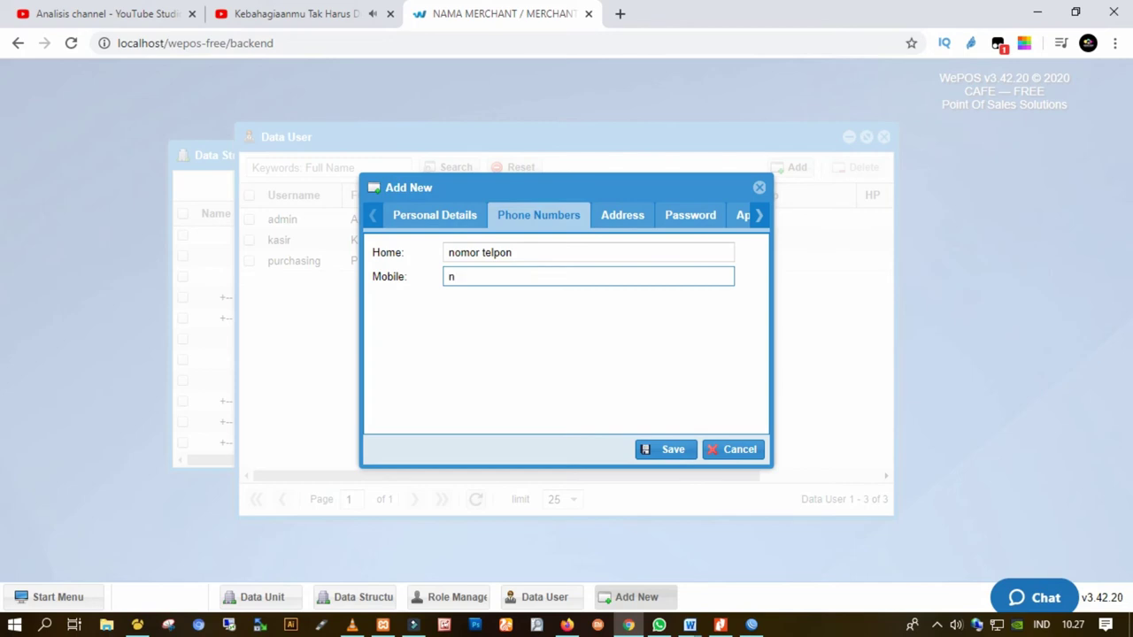
{"action": "type", "text": "he"}
{"action": "key", "text": "BackSpace"}
{"action": "type", "text": "andphone"}
{"action": "left_click", "coordinate": [622, 215]}
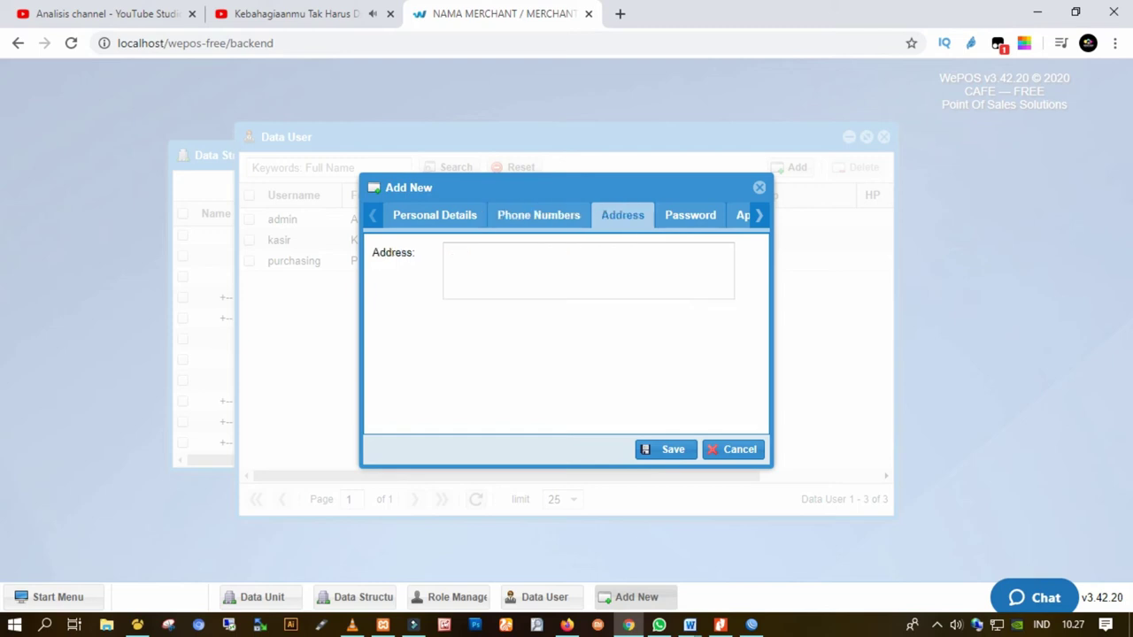
{"action": "type", "text": "alamat"}
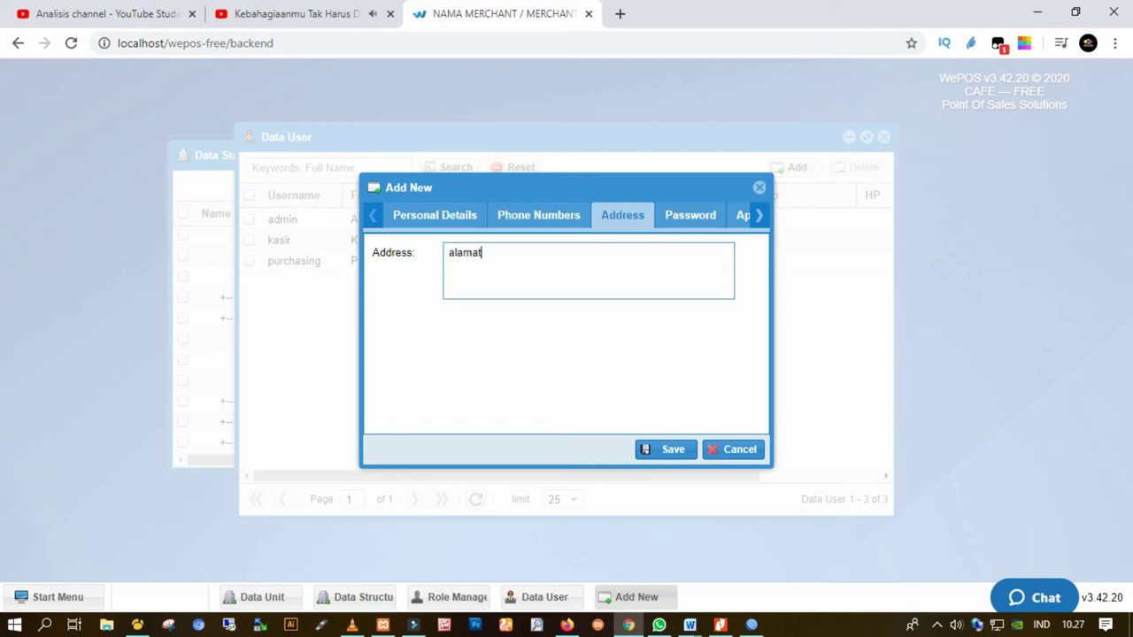
Enter a new password in the user's Password section
{"action": "left_click", "coordinate": [690, 215]}
{"action": "left_click", "coordinate": [485, 252]}
{"action": "type", "text": "12345678912345678"}
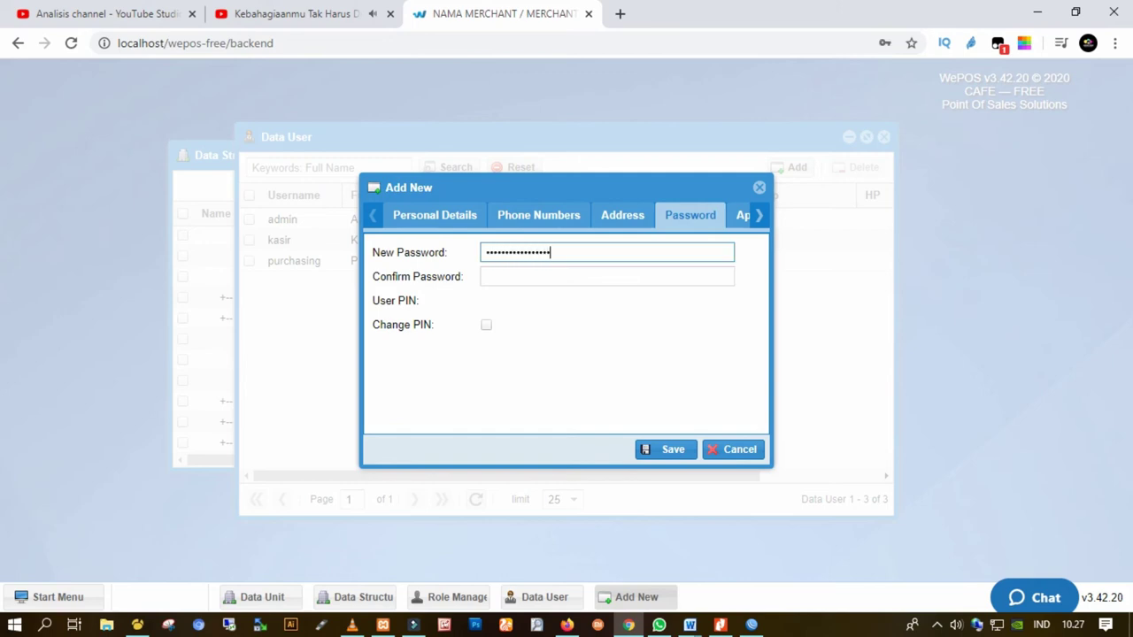
Toggle the app Window Mode to Lite and back to Full, then discard the new user form
{"action": "left_click", "coordinate": [606, 277]}
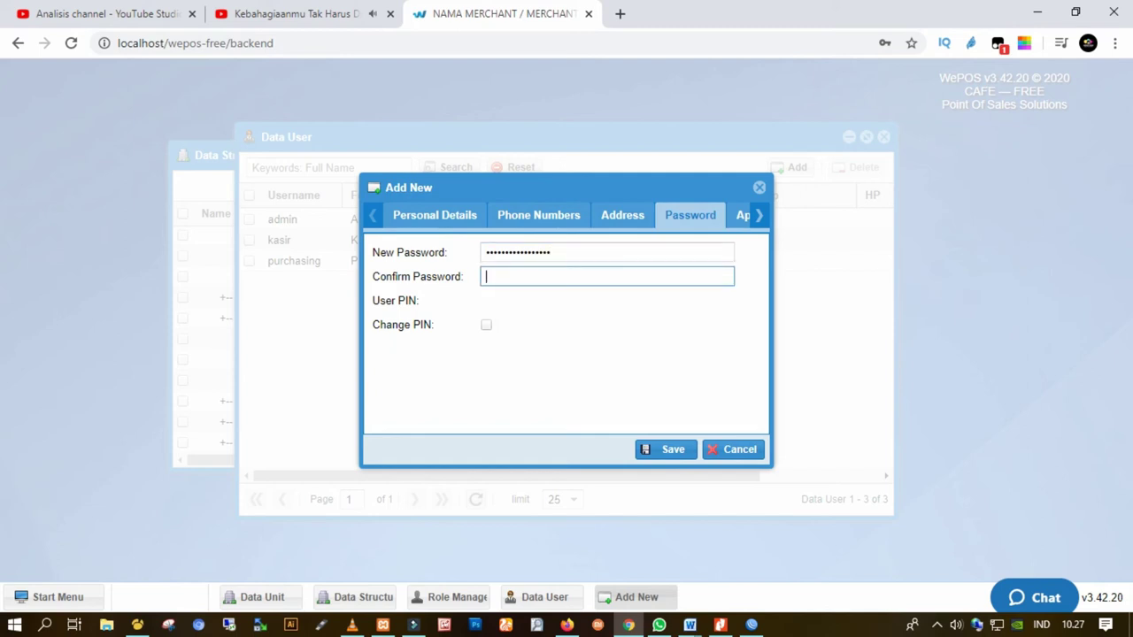
{"action": "left_click", "coordinate": [743, 215]}
{"action": "left_click", "coordinate": [469, 252]}
{"action": "left_click", "coordinate": [537, 253]}
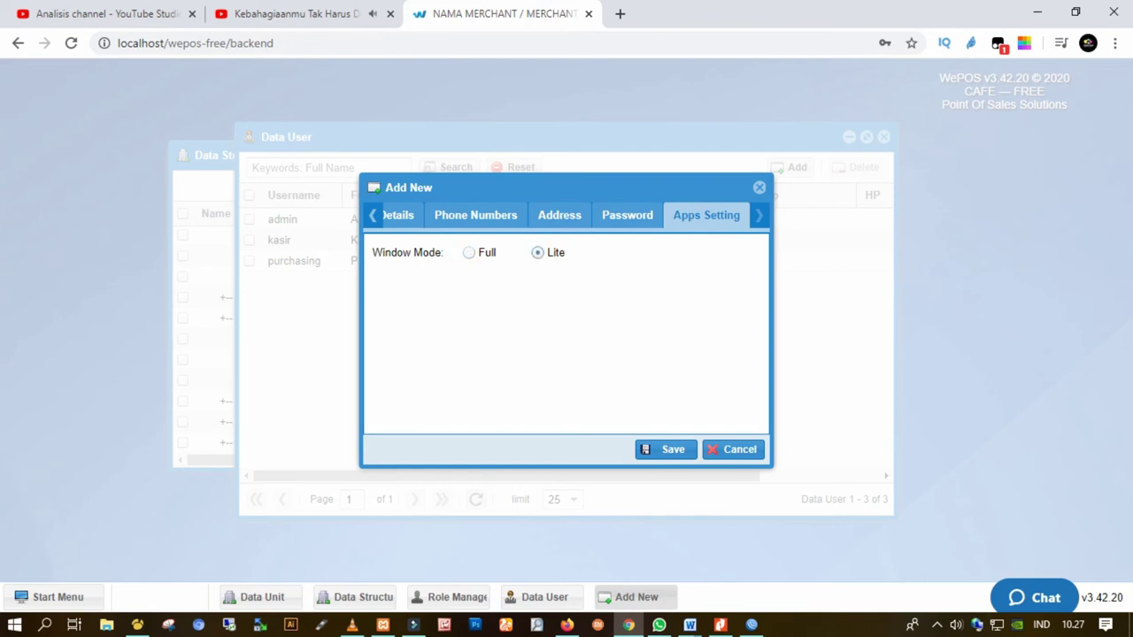
{"action": "left_click", "coordinate": [469, 252]}
{"action": "key", "text": "Escape"}
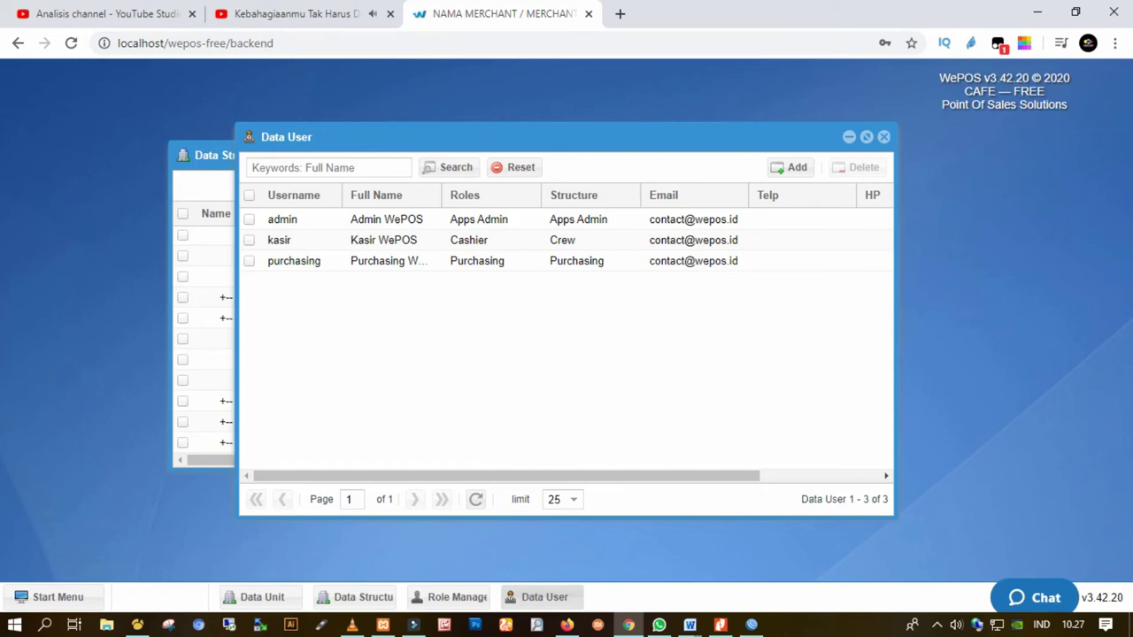
Open Master Aplikasi's Desktop Shortcuts settings and drag Bagi Hasil into the desktop shortcuts
{"action": "left_click", "coordinate": [57, 597]}
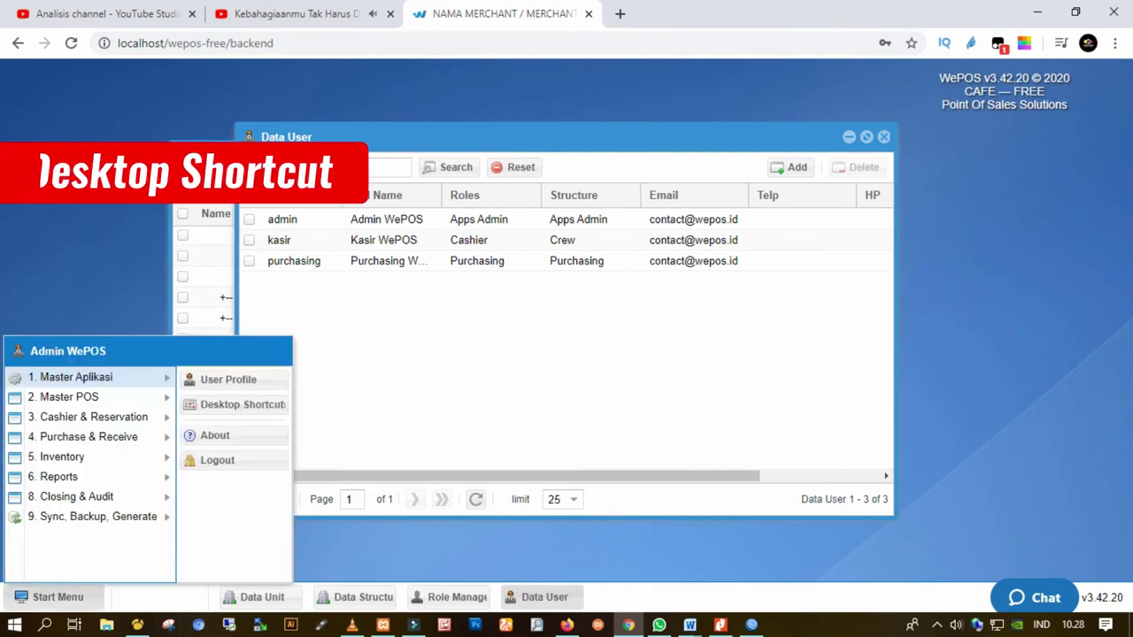
{"action": "mouse_move", "coordinate": [75, 377]}
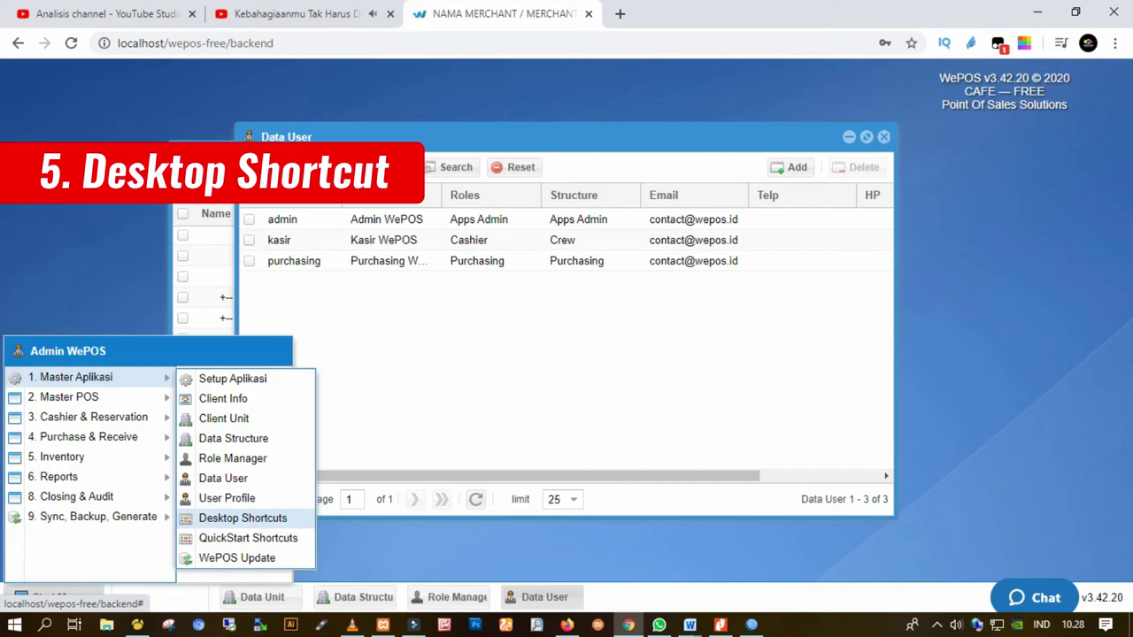
{"action": "left_click", "coordinate": [243, 518]}
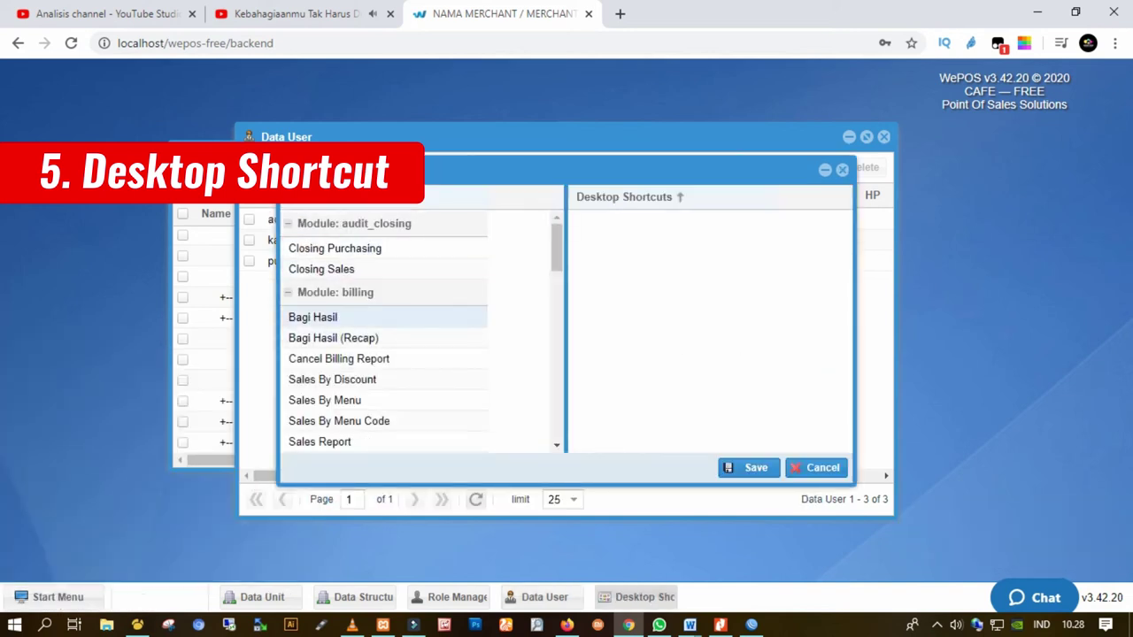
{"action": "left_click", "coordinate": [312, 317]}
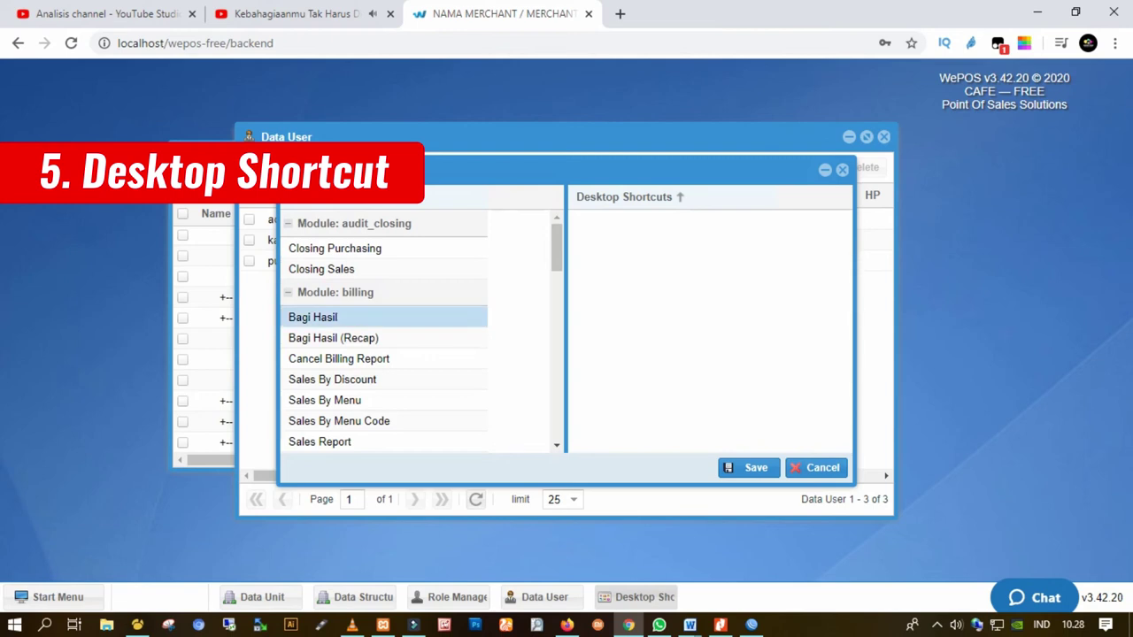
{"action": "left_click", "coordinate": [751, 467]}
{"action": "left_click", "coordinate": [564, 369]}
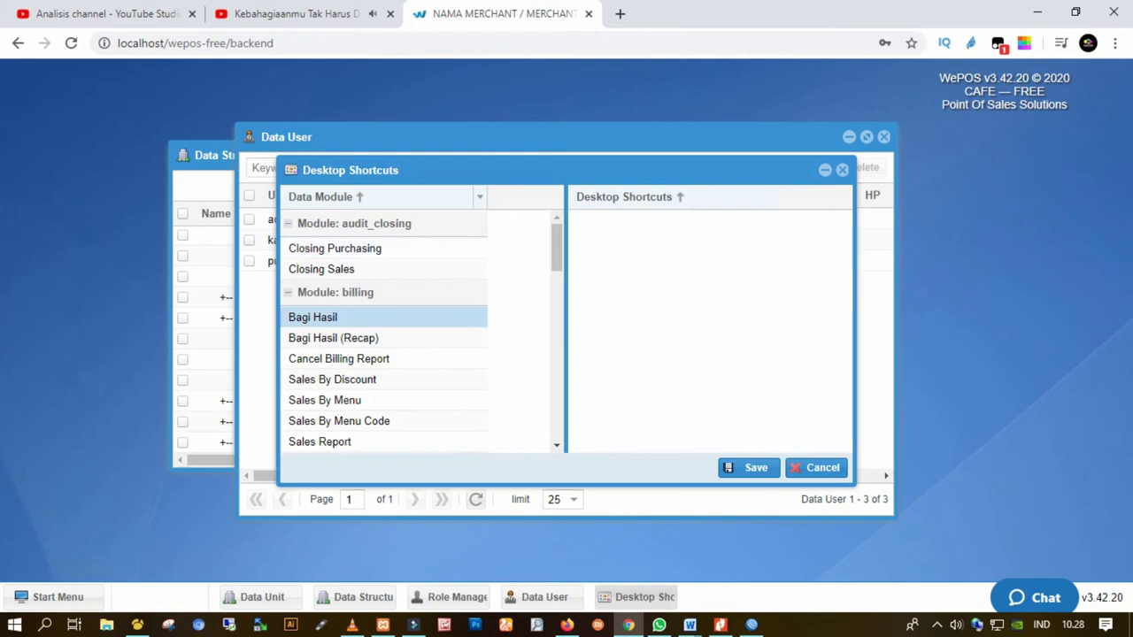
{"action": "left_click_drag", "start_coordinate": [312, 317], "coordinate": [743, 367]}
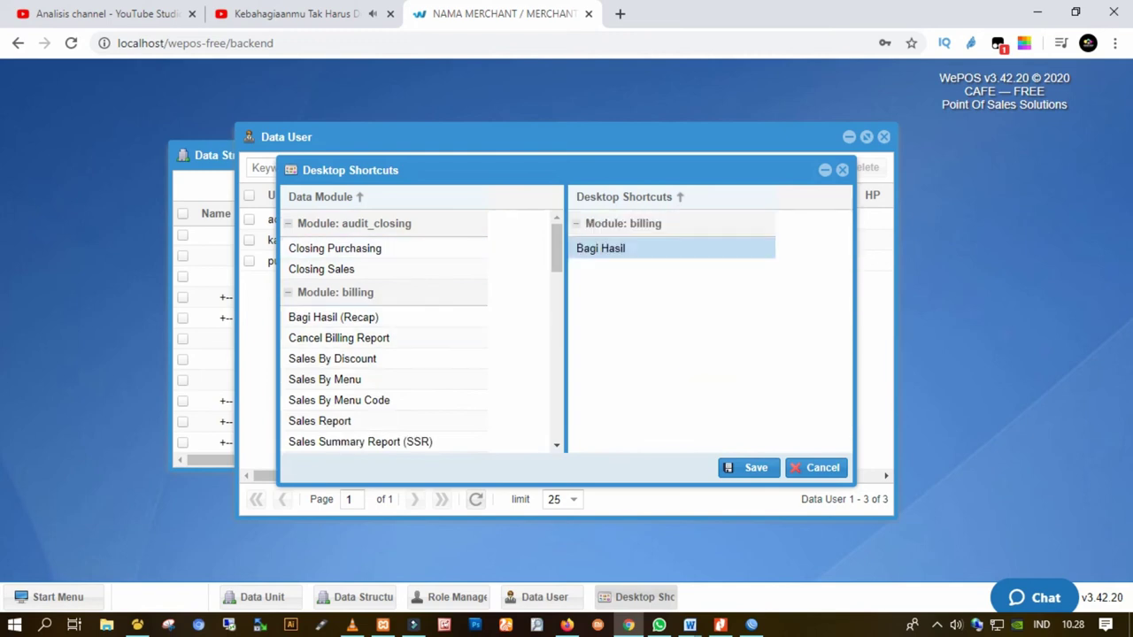
Add Cashier, take Bagi Hasil back out, save the desktop shortcuts and close the window
{"action": "scroll", "coordinate": [416, 331], "scroll_direction": "down", "scroll_amount": 2}
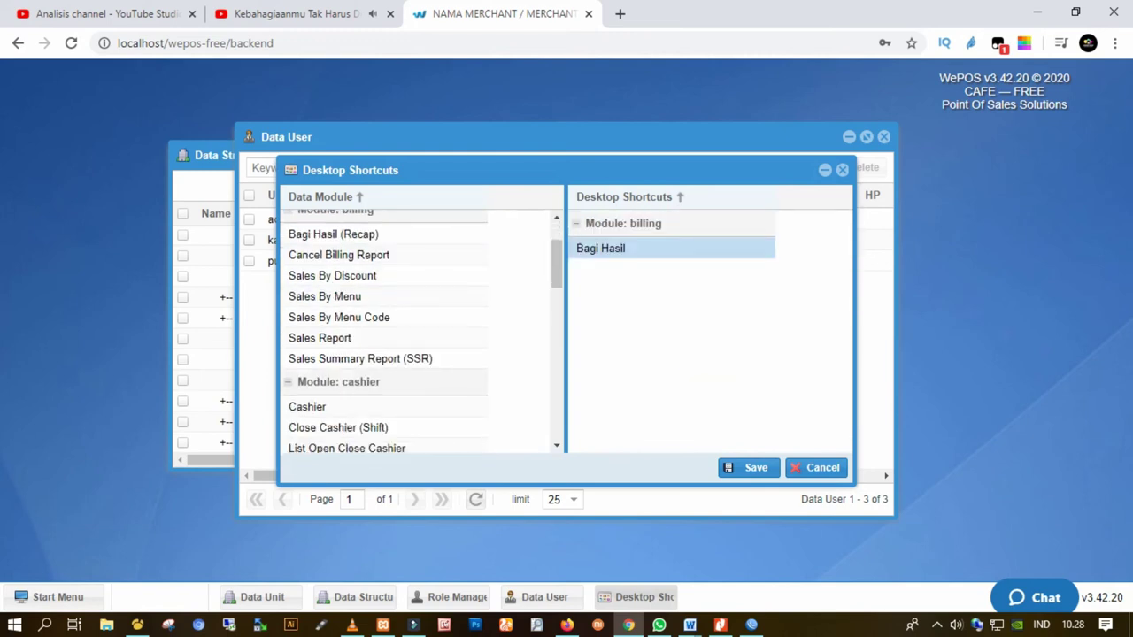
{"action": "left_click_drag", "start_coordinate": [337, 406], "coordinate": [673, 292]}
{"action": "mouse_move", "coordinate": [339, 255]}
{"action": "left_mouse_down"}
{"action": "mouse_move", "coordinate": [384, 276]}
{"action": "mouse_move", "coordinate": [411, 341]}
{"action": "mouse_move", "coordinate": [292, 270]}
{"action": "mouse_move", "coordinate": [336, 276]}
{"action": "left_mouse_up"}
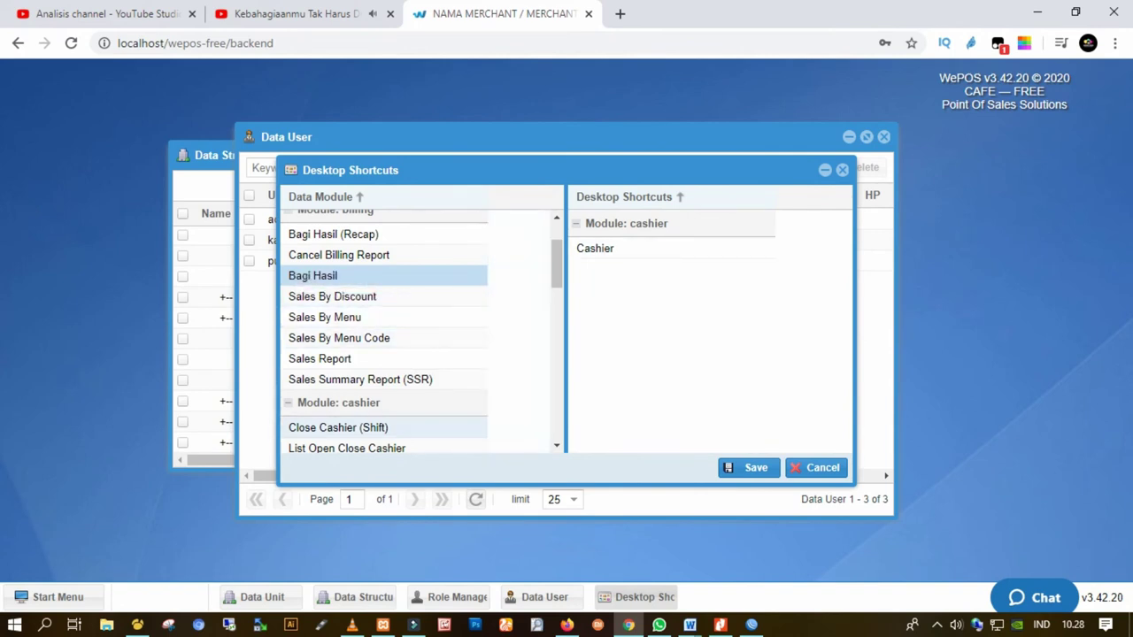
{"action": "left_click", "coordinate": [770, 469]}
{"action": "key", "text": "Return"}
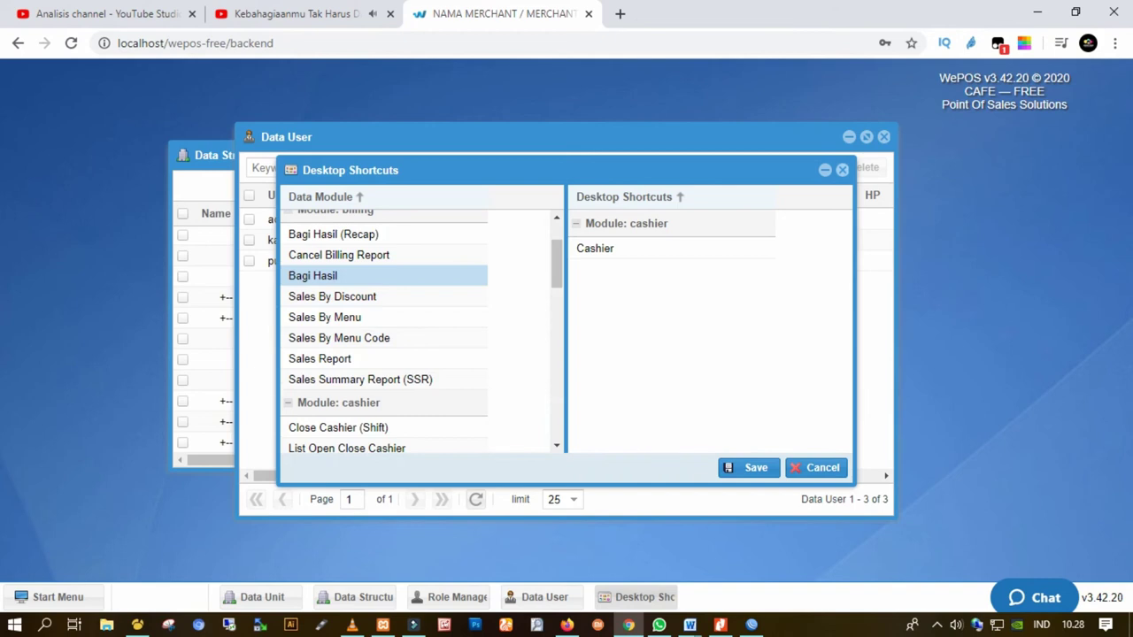
{"action": "key", "text": "Escape"}
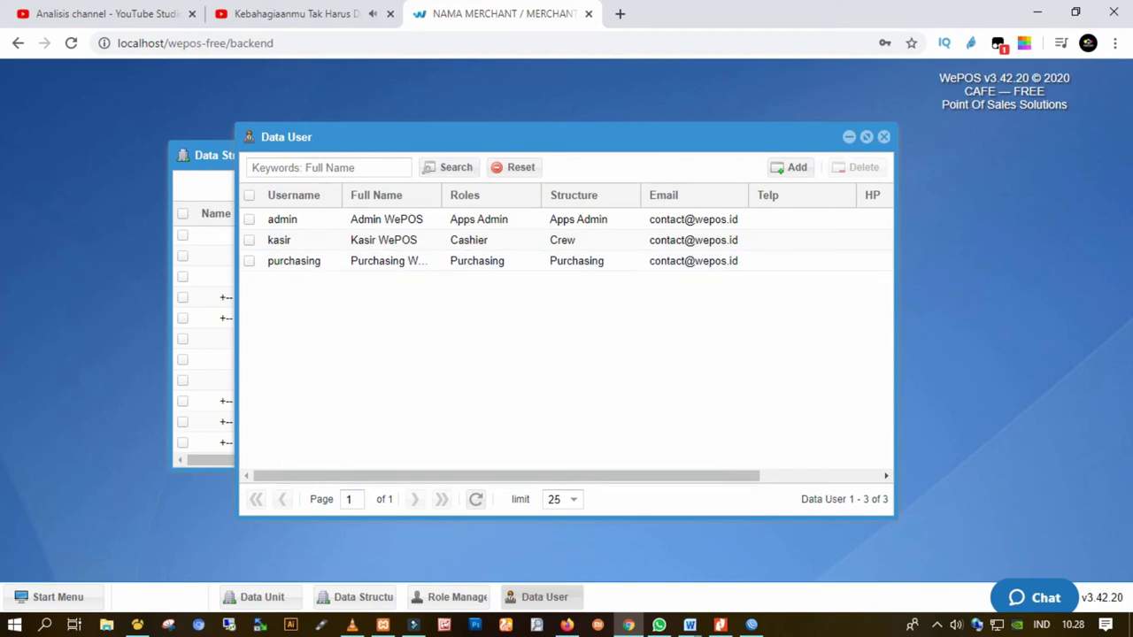
Open the QuickStart Shortcuts settings and add Cashier to the QuickStart shortcuts
{"action": "left_click", "coordinate": [53, 597]}
{"action": "mouse_move", "coordinate": [89, 397]}
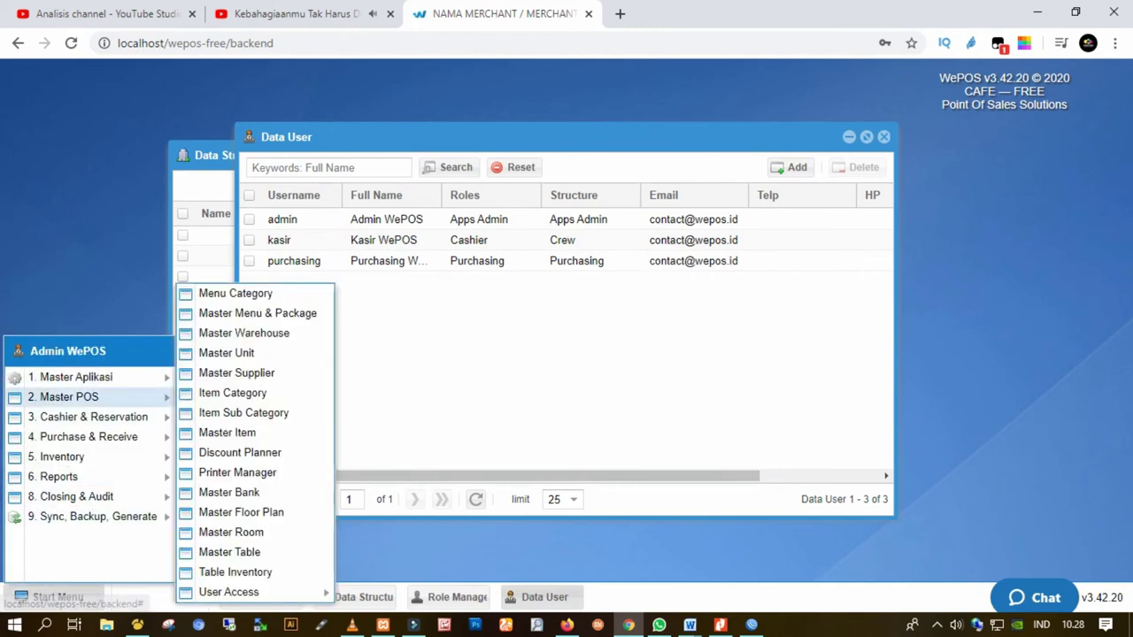
{"action": "mouse_move", "coordinate": [88, 376]}
{"action": "left_click", "coordinate": [230, 539]}
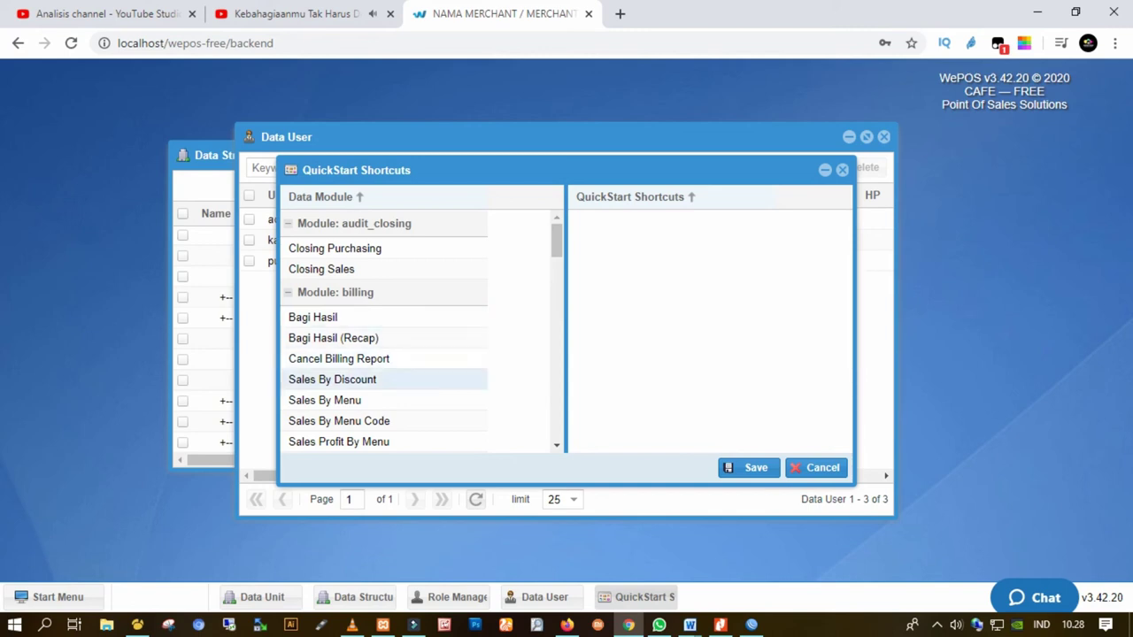
{"action": "scroll", "coordinate": [354, 302], "scroll_direction": "down", "scroll_amount": 4}
{"action": "left_click_drag", "start_coordinate": [307, 261], "coordinate": [654, 266]}
Add Logout, save the QuickStart list, and close the shortcuts and Data User windows
{"action": "scroll", "coordinate": [380, 372], "scroll_direction": "down", "scroll_amount": 10}
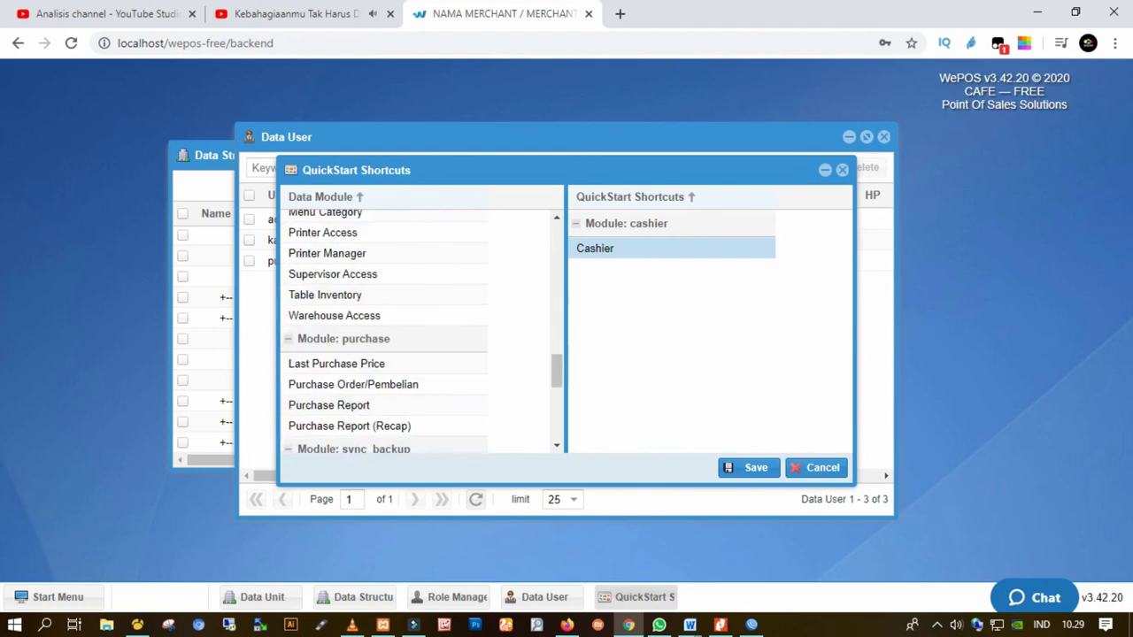
{"action": "left_click_drag", "start_coordinate": [304, 377], "coordinate": [619, 354]}
{"action": "left_click", "coordinate": [749, 467]}
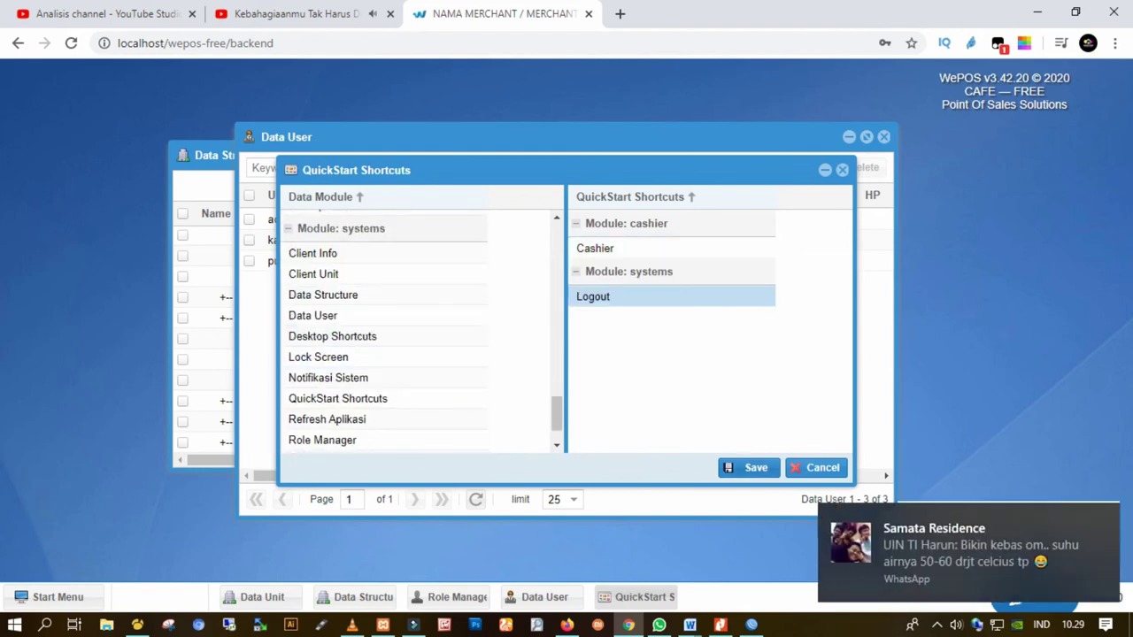
{"action": "key", "text": "Return"}
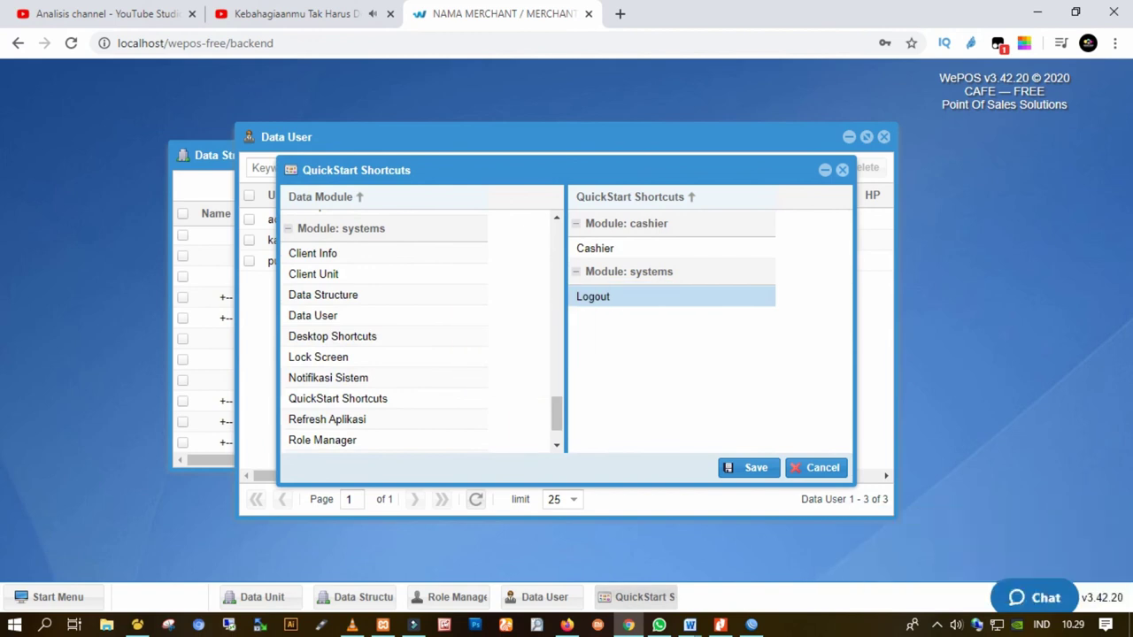
{"action": "key", "text": "Escape"}
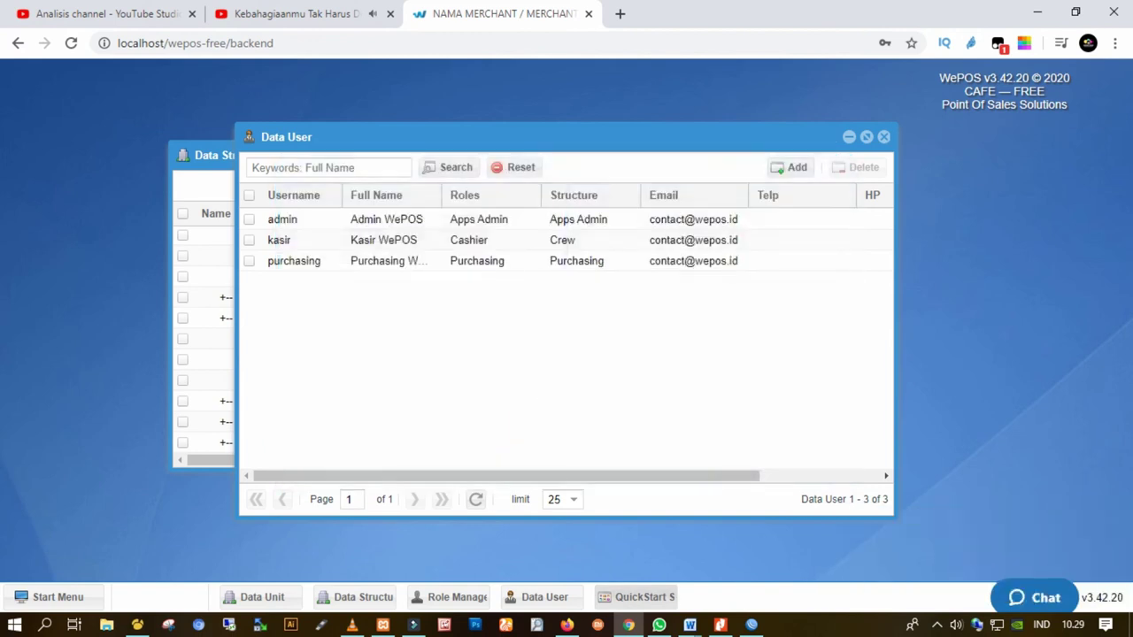
{"action": "key", "text": "Escape"}
Reload the backend with F5 and test the new Cashier desktop shortcut, then close it
{"action": "key", "text": "Escape"}
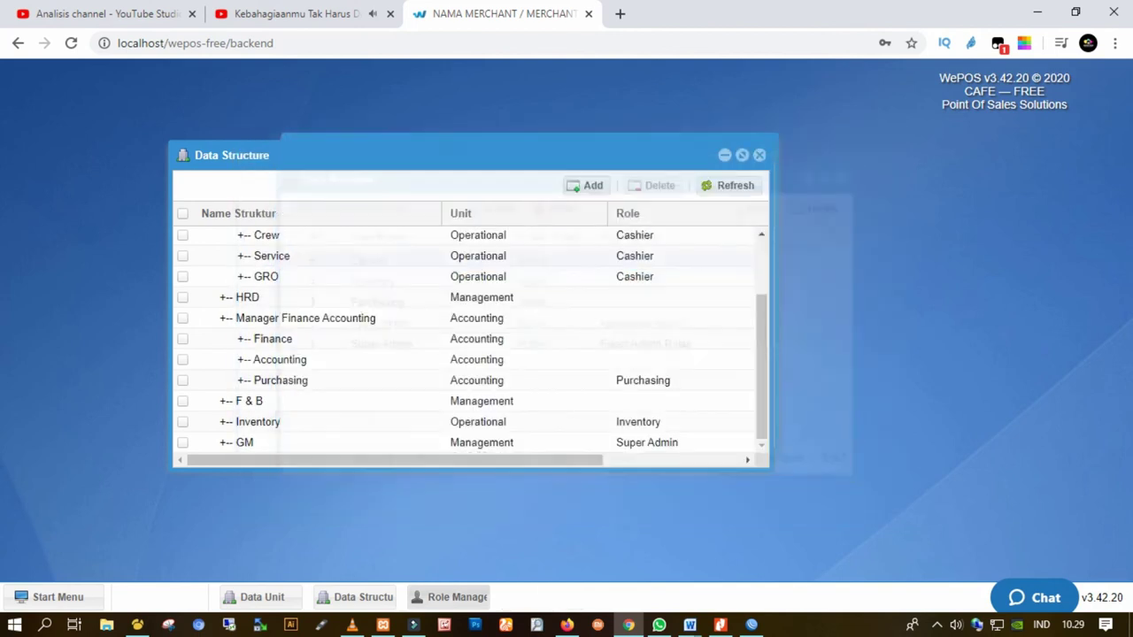
{"action": "key", "text": "Escape"}
{"action": "key", "text": "Escape"}
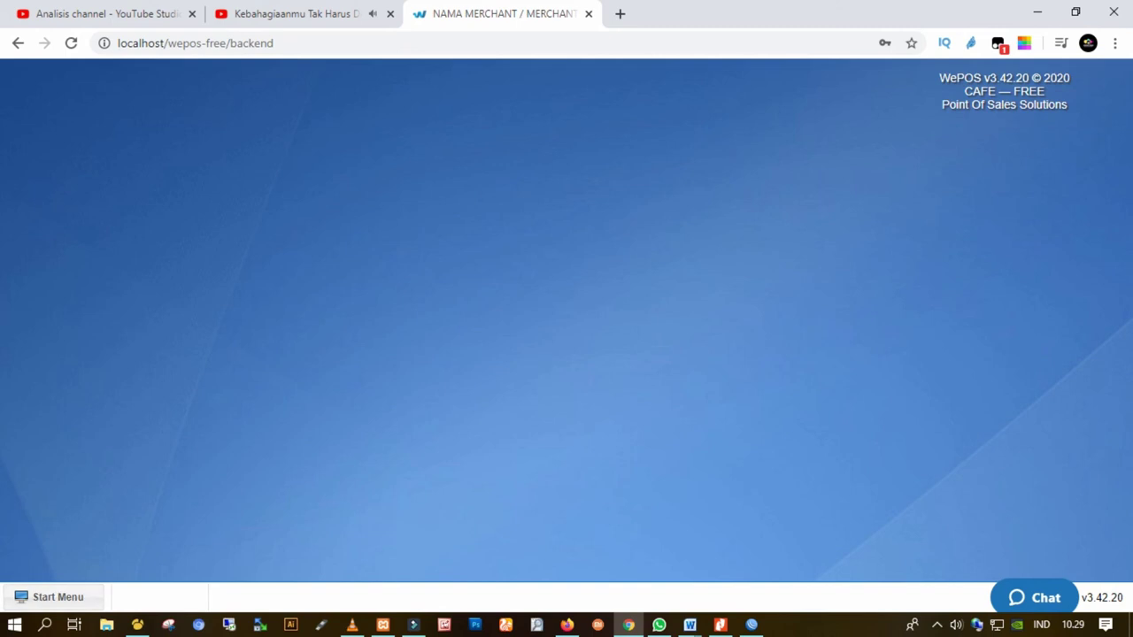
{"action": "key", "text": "F5"}
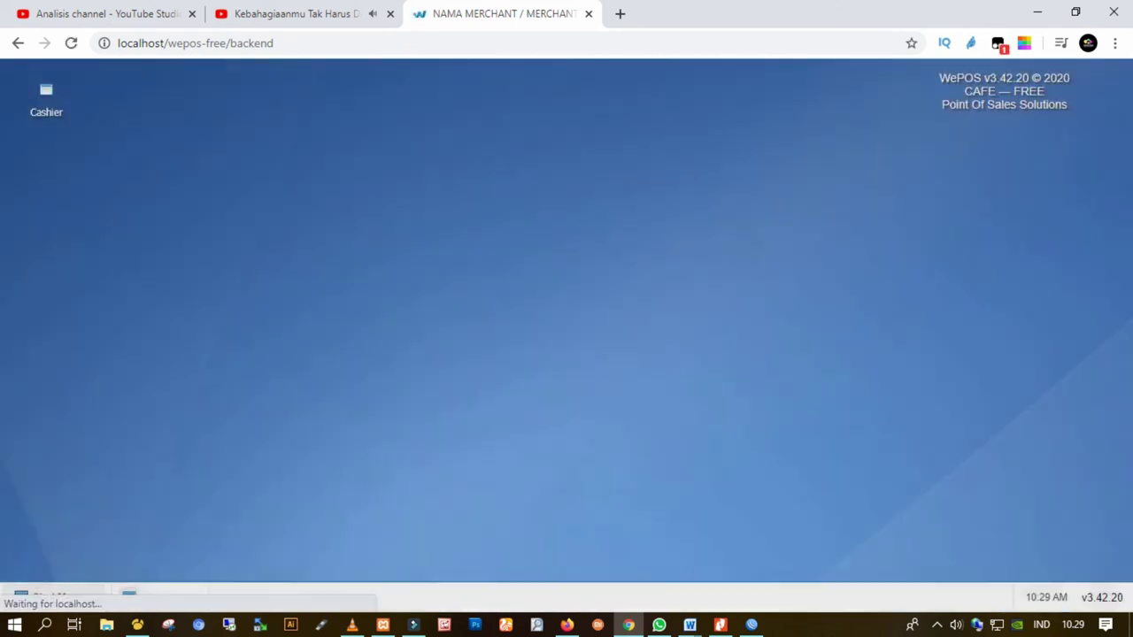
{"action": "double_click", "coordinate": [46, 97]}
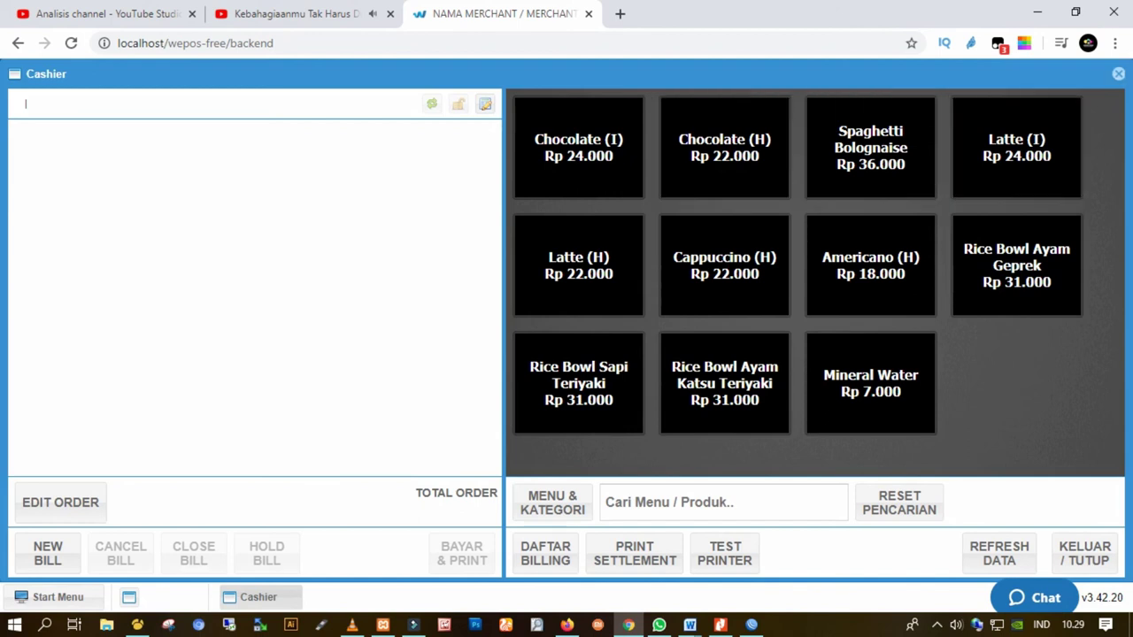
{"action": "left_click", "coordinate": [1117, 74]}
Log out of the WePOS backend and confirm
{"action": "left_click", "coordinate": [54, 596]}
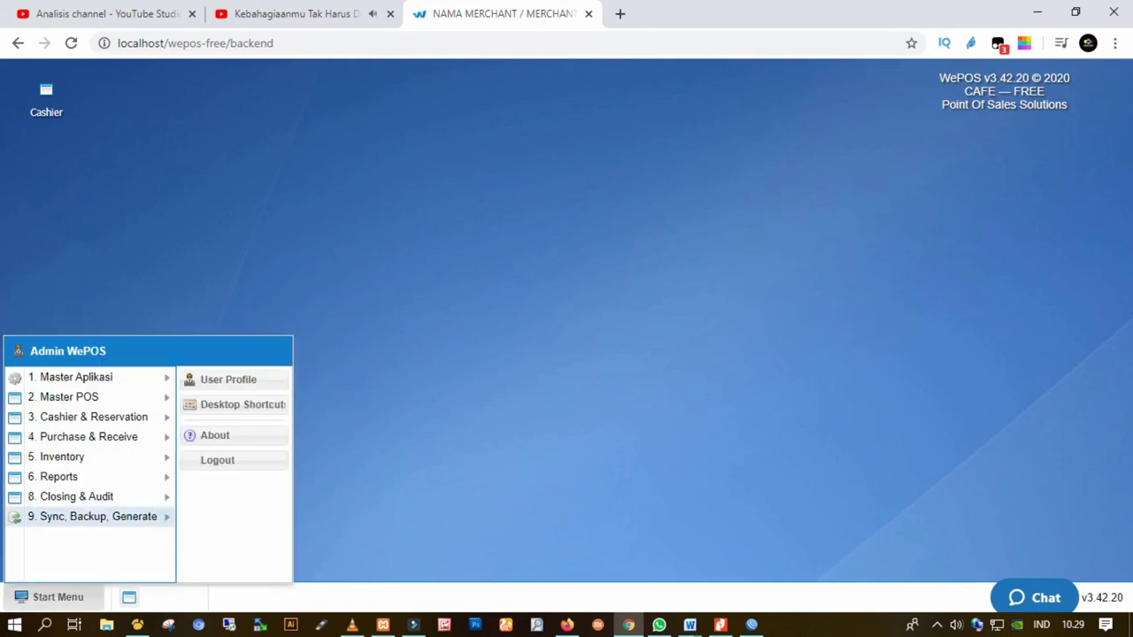
{"action": "left_click", "coordinate": [217, 459]}
{"action": "left_click", "coordinate": [531, 370]}
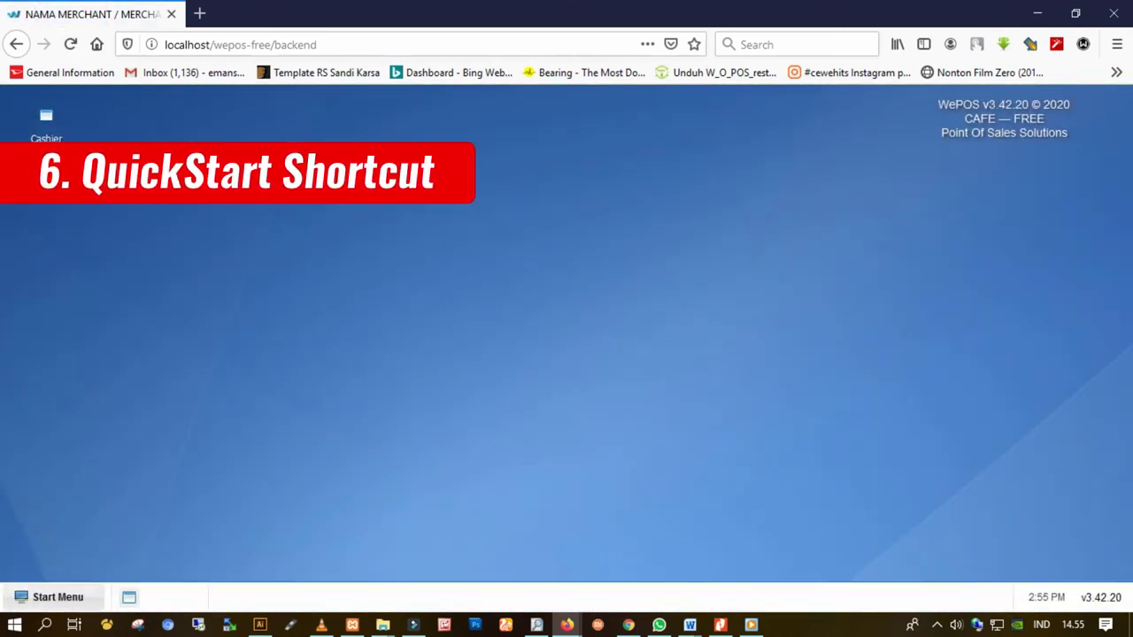
Open the QuickStart Shortcuts settings and add Closing Purchasing to the QuickStart shortcuts
{"action": "left_click", "coordinate": [53, 596]}
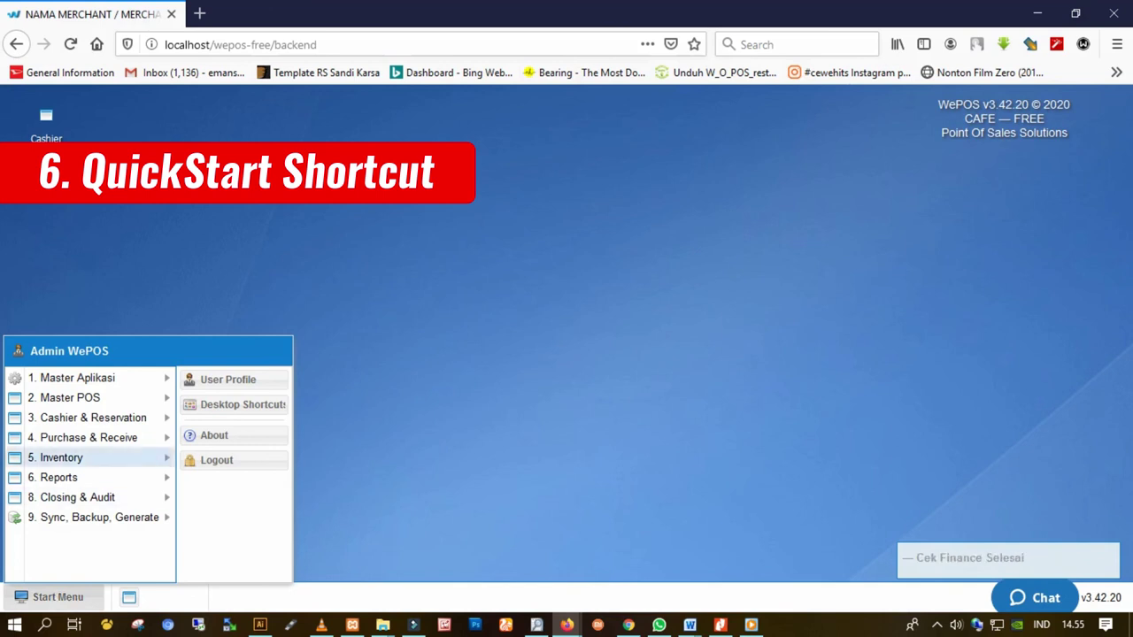
{"action": "mouse_move", "coordinate": [88, 378]}
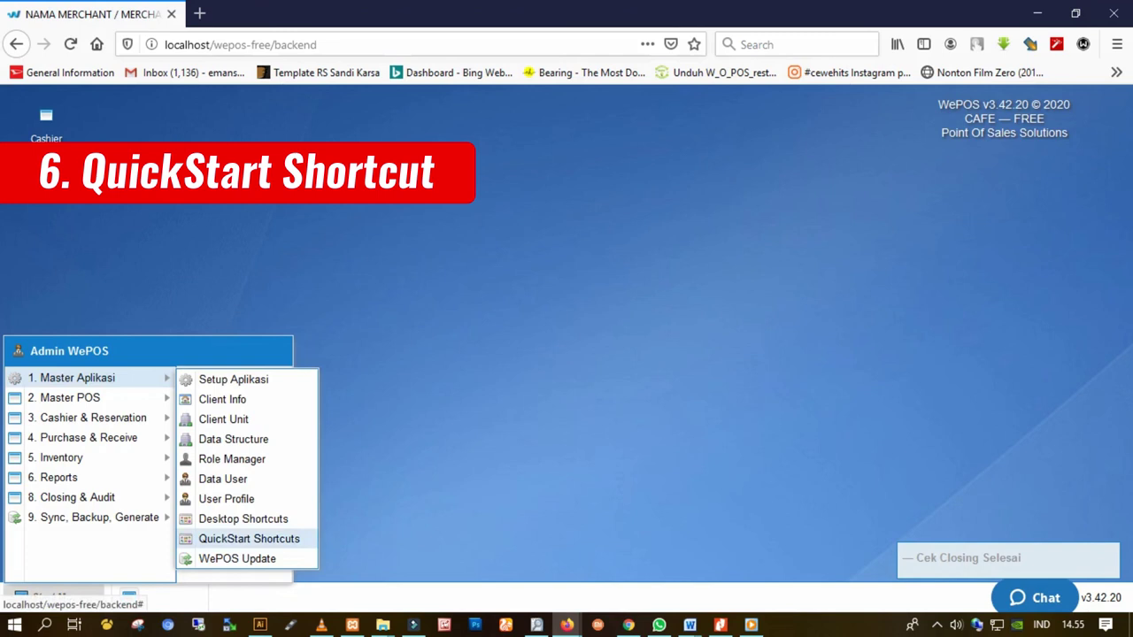
{"action": "left_click", "coordinate": [249, 538]}
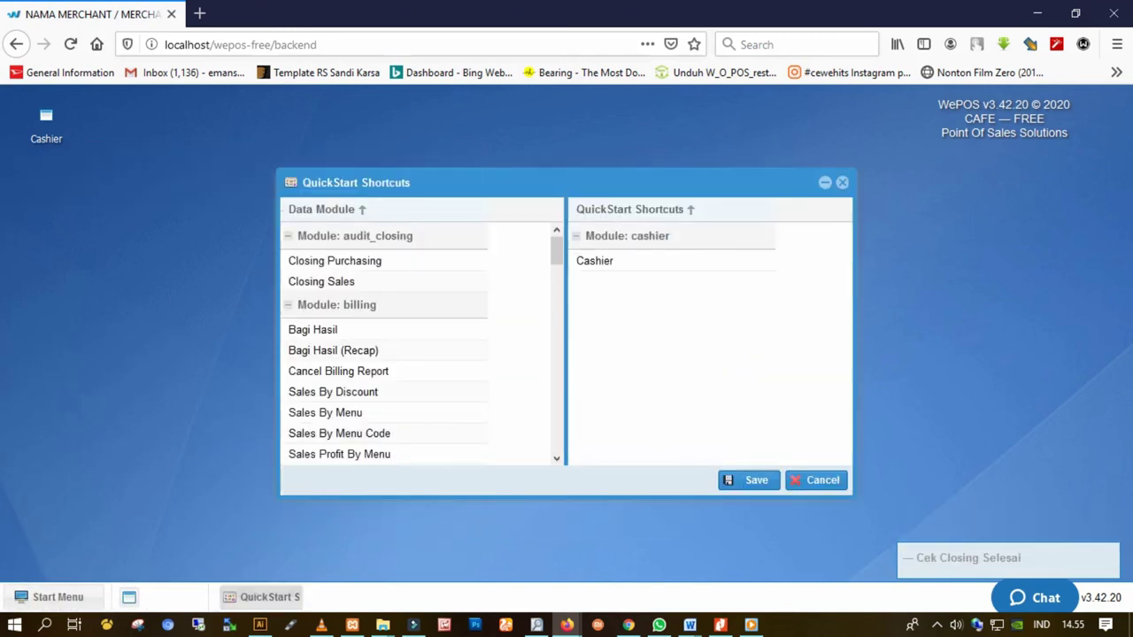
{"action": "scroll", "coordinate": [556, 255], "scroll_direction": "down", "scroll_amount": 1}
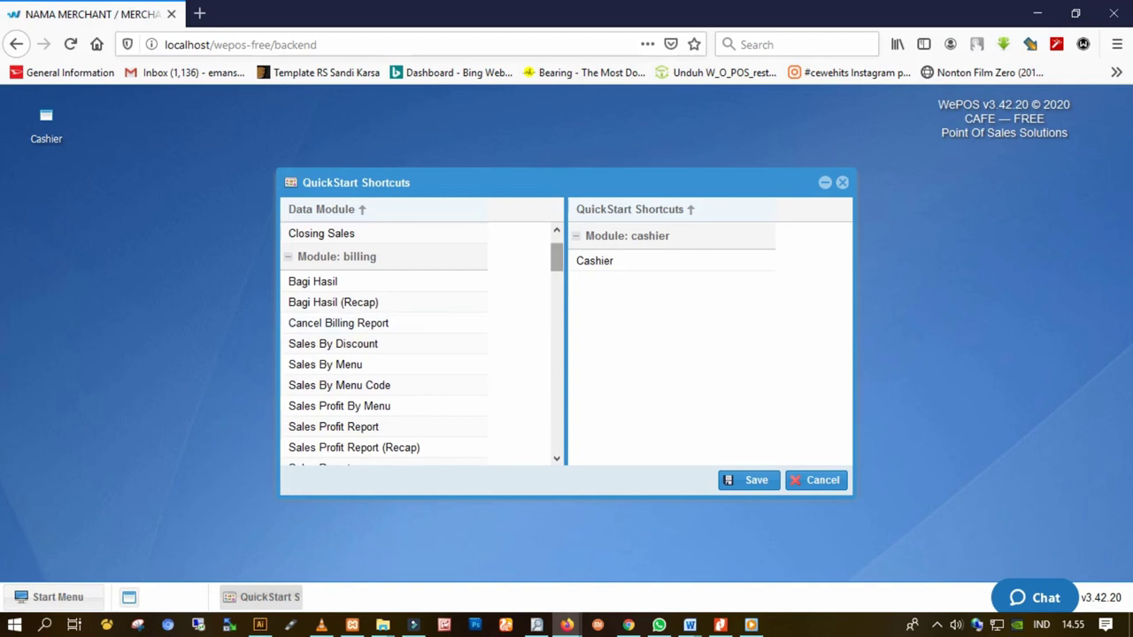
{"action": "scroll", "coordinate": [380, 345], "scroll_direction": "down", "scroll_amount": 5}
{"action": "scroll", "coordinate": [385, 344], "scroll_direction": "down", "scroll_amount": 4}
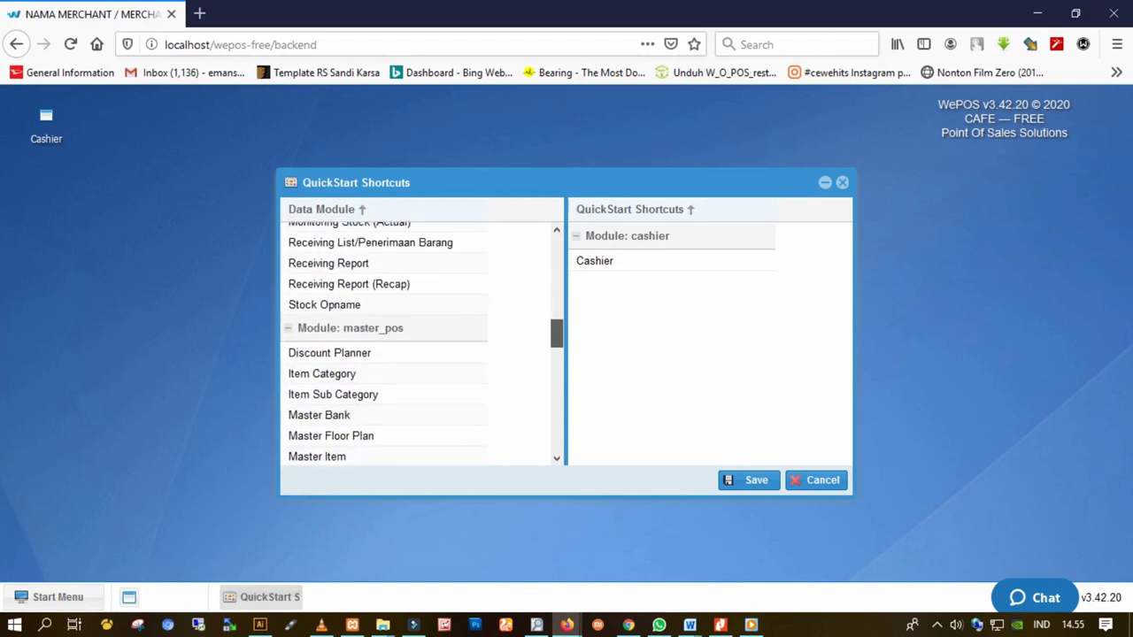
{"action": "scroll", "coordinate": [384, 345], "scroll_direction": "up", "scroll_amount": 10}
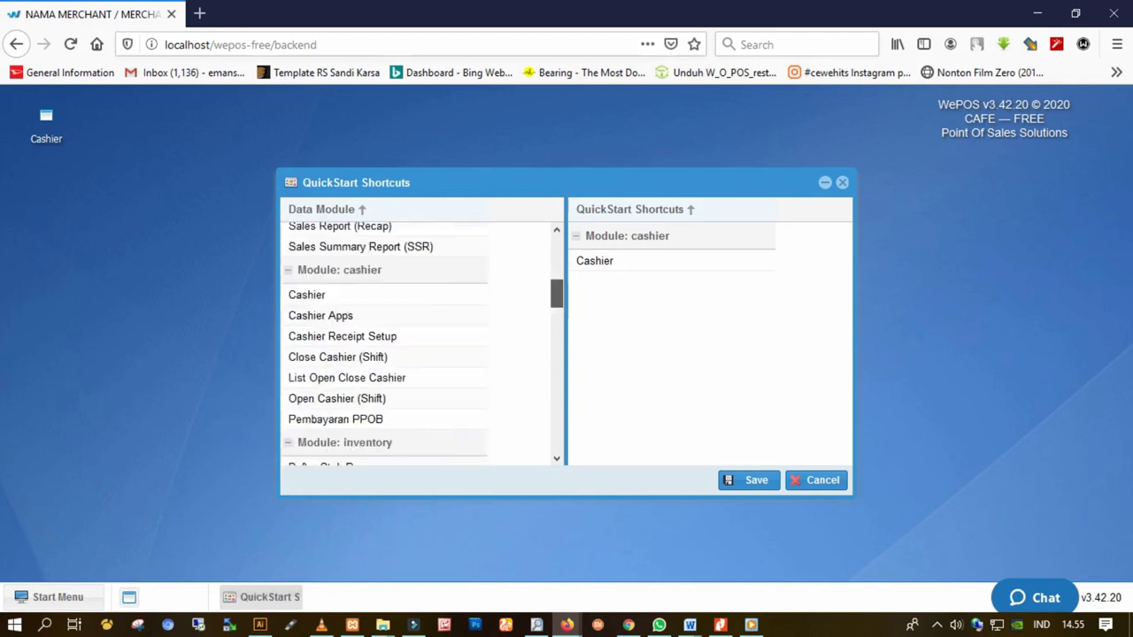
{"action": "left_click_drag", "start_coordinate": [334, 260], "coordinate": [672, 329]}
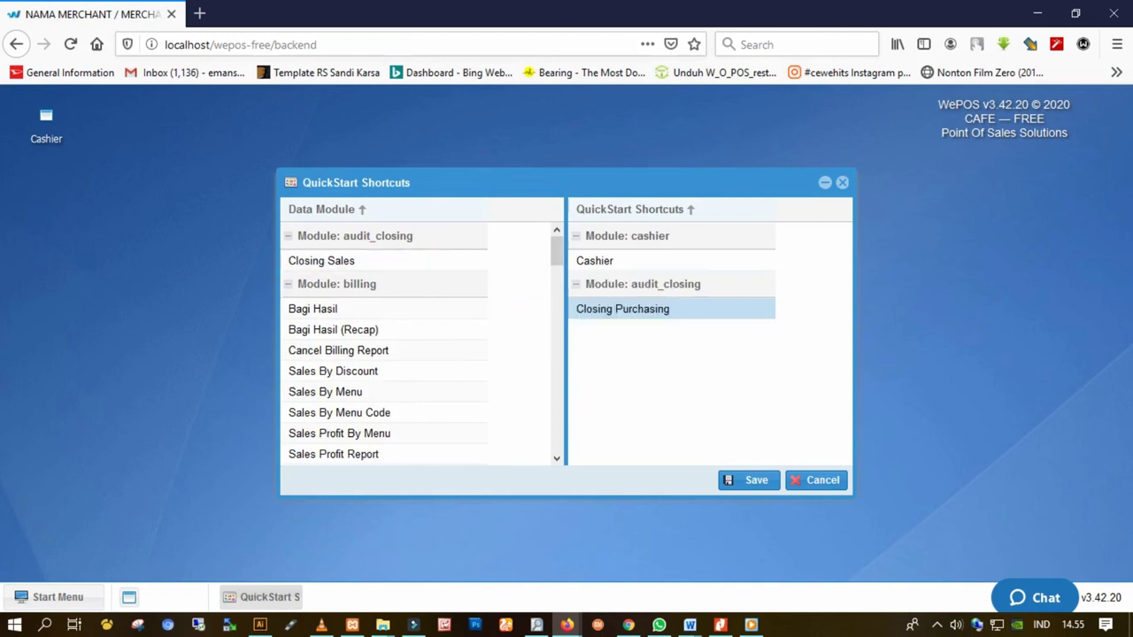
Add Open Cashier (Shift), save the QuickStart list and close the shortcuts window
{"action": "scroll", "coordinate": [384, 383], "scroll_direction": "down", "scroll_amount": 8}
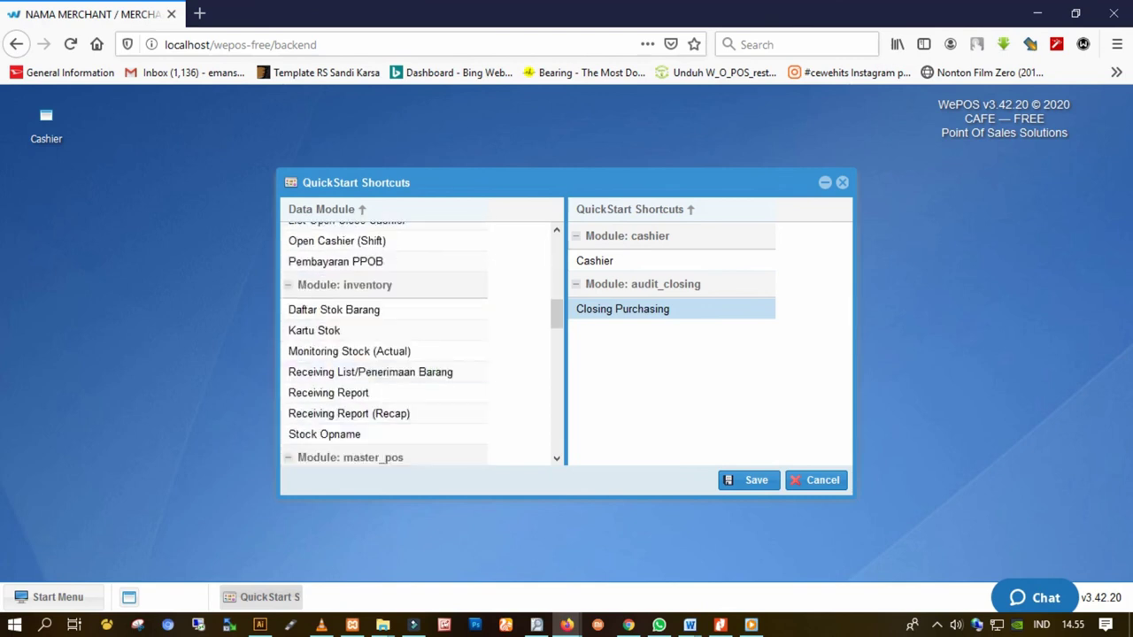
{"action": "scroll", "coordinate": [384, 382], "scroll_direction": "up", "scroll_amount": 3}
{"action": "left_click_drag", "start_coordinate": [336, 391], "coordinate": [652, 367]}
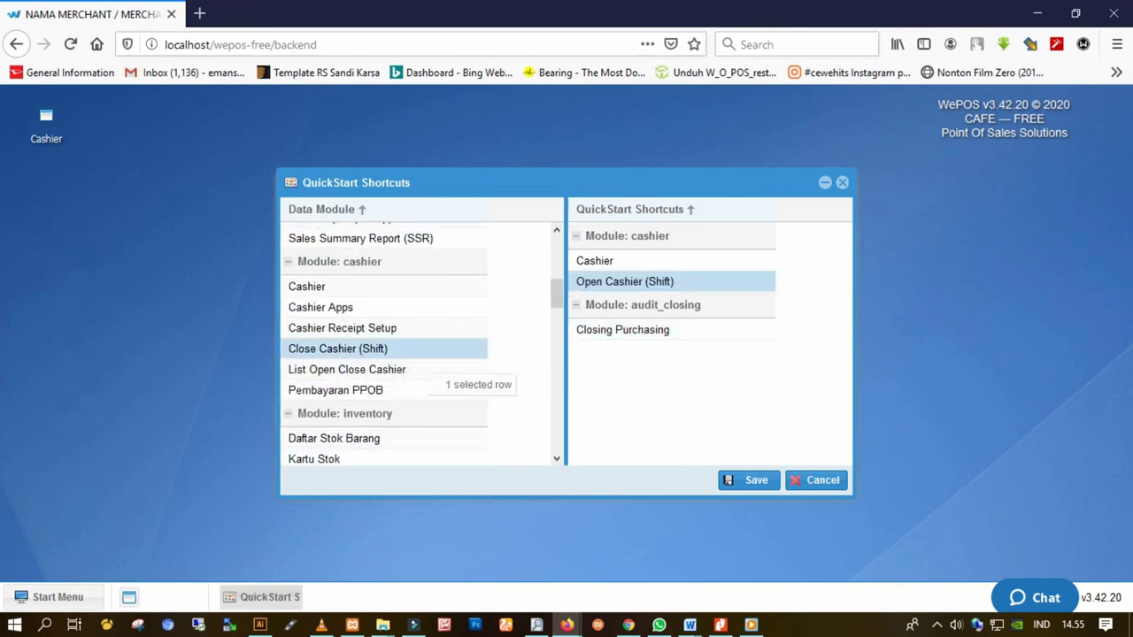
{"action": "left_click", "coordinate": [749, 480]}
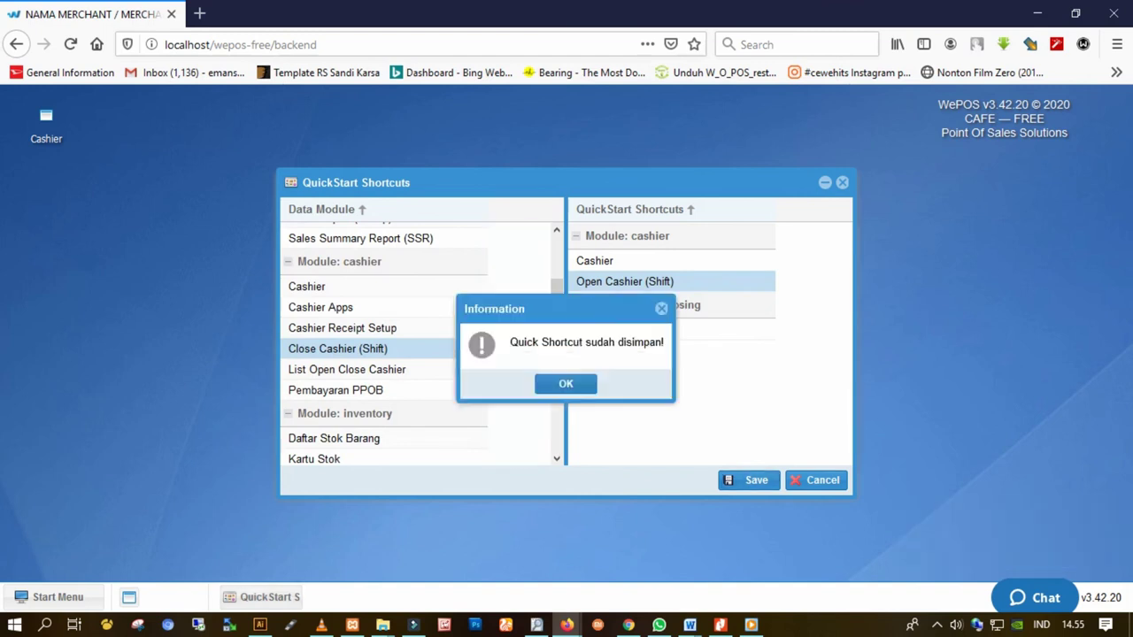
{"action": "key", "text": "Return"}
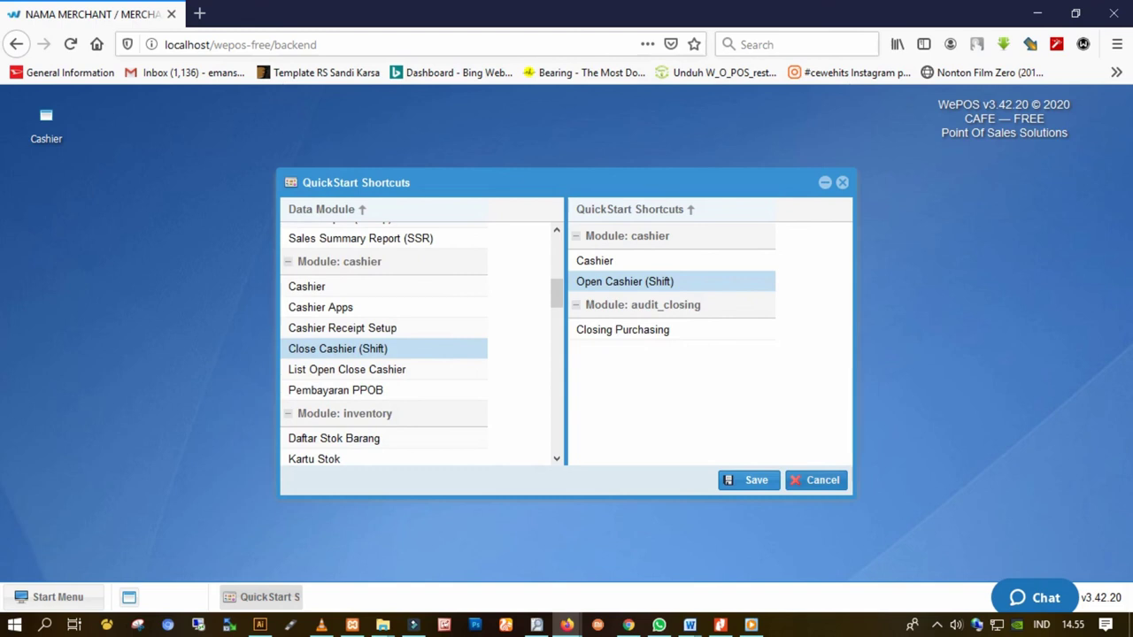
{"action": "left_click", "coordinate": [815, 480]}
{"action": "left_click", "coordinate": [57, 596]}
Log out and sign back in with the saved admin account to see the taskbar shortcuts
{"action": "mouse_move", "coordinate": [100, 517]}
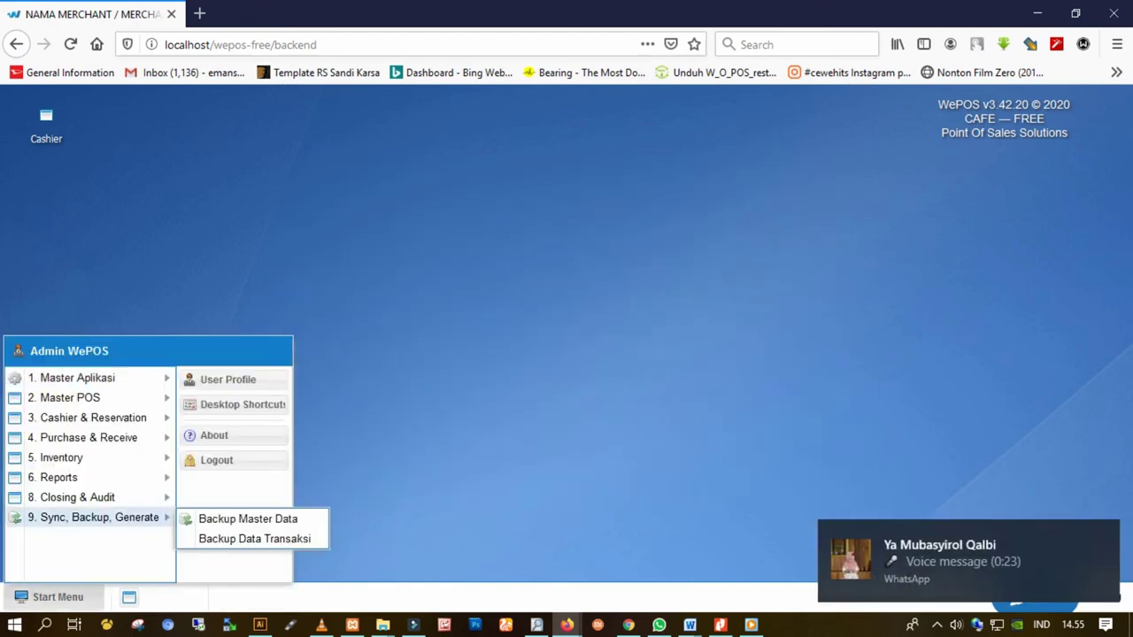
{"action": "left_click", "coordinate": [217, 461]}
{"action": "key", "text": "Return"}
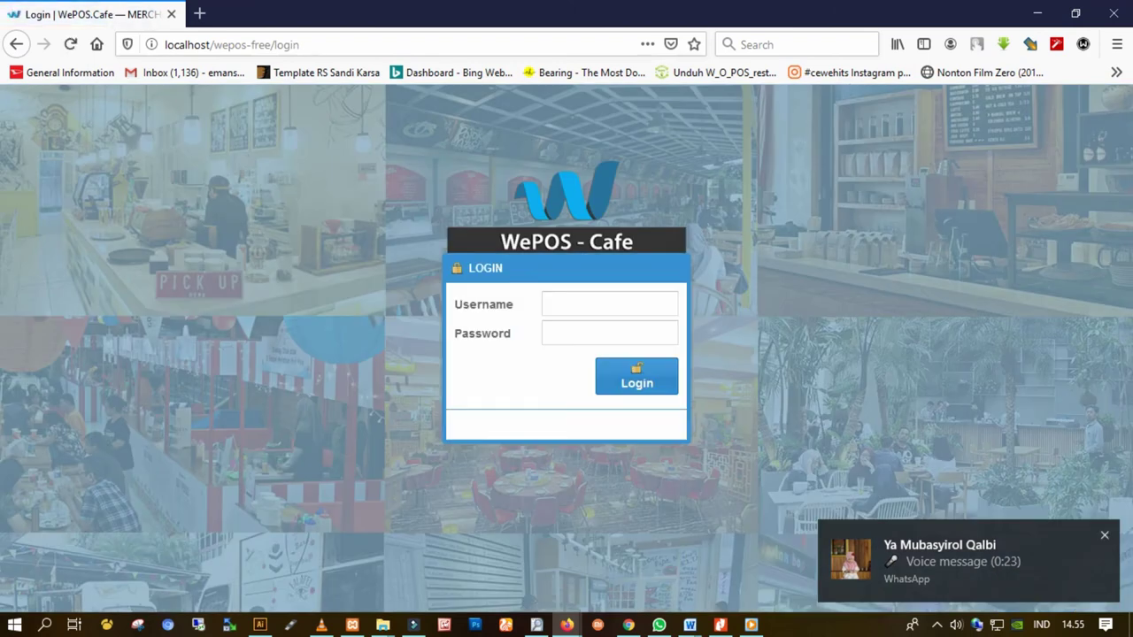
{"action": "left_click", "coordinate": [609, 303]}
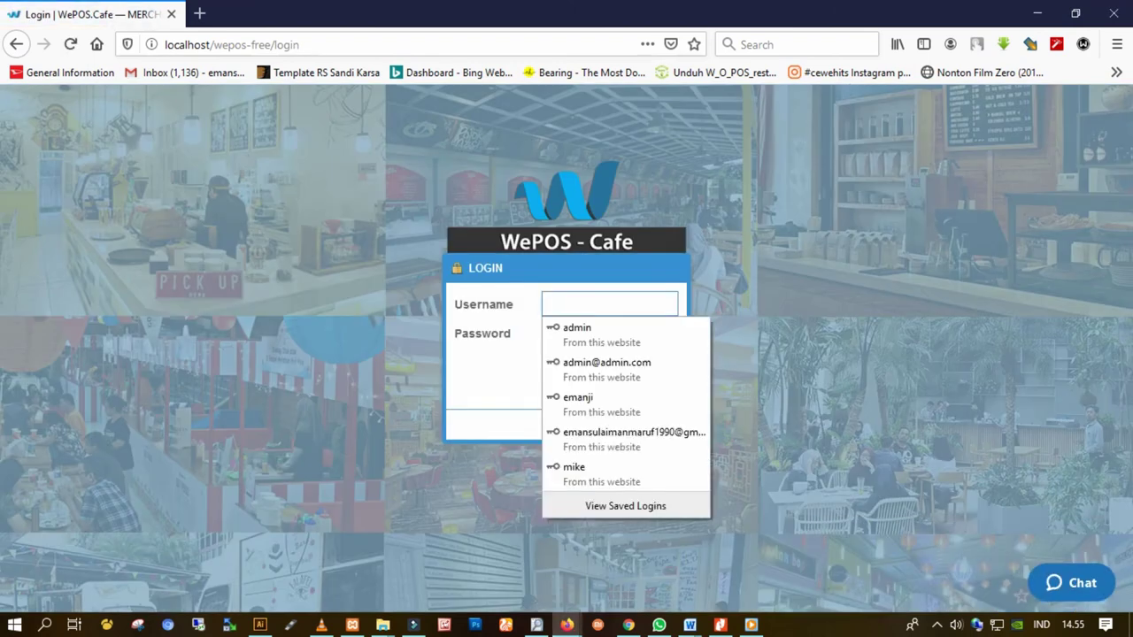
{"action": "type", "text": "admin"}
{"action": "key", "text": "Down"}
{"action": "key", "text": "Return"}
{"action": "key", "text": "Return"}
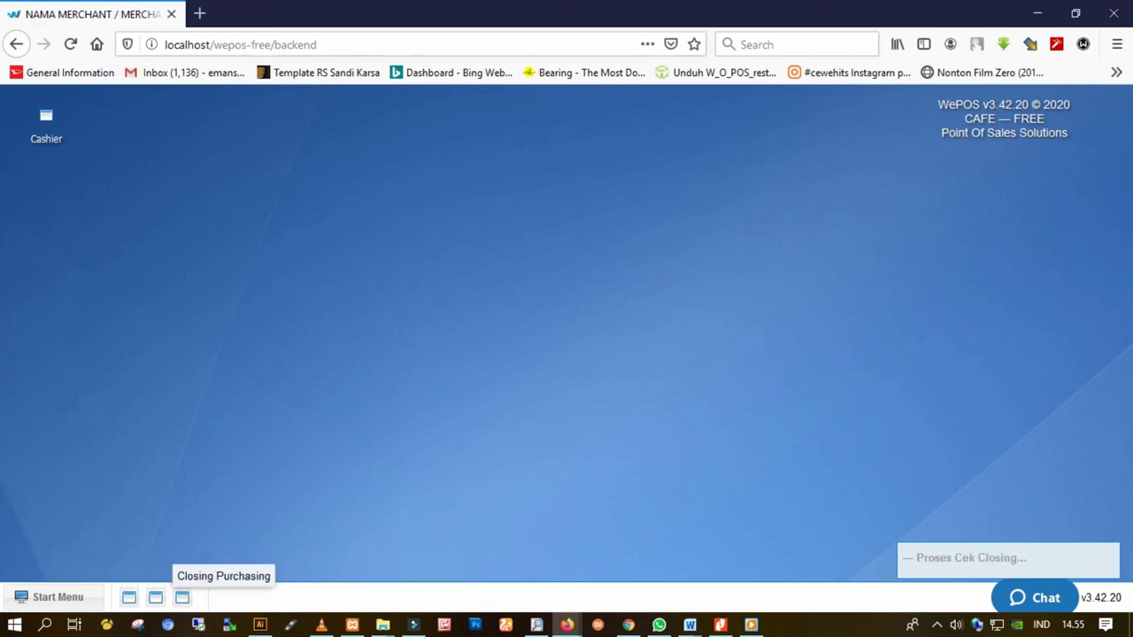
Log out of the WePOS backend again and confirm
{"action": "left_click", "coordinate": [58, 597]}
{"action": "left_click", "coordinate": [212, 460]}
{"action": "key", "text": "Return"}
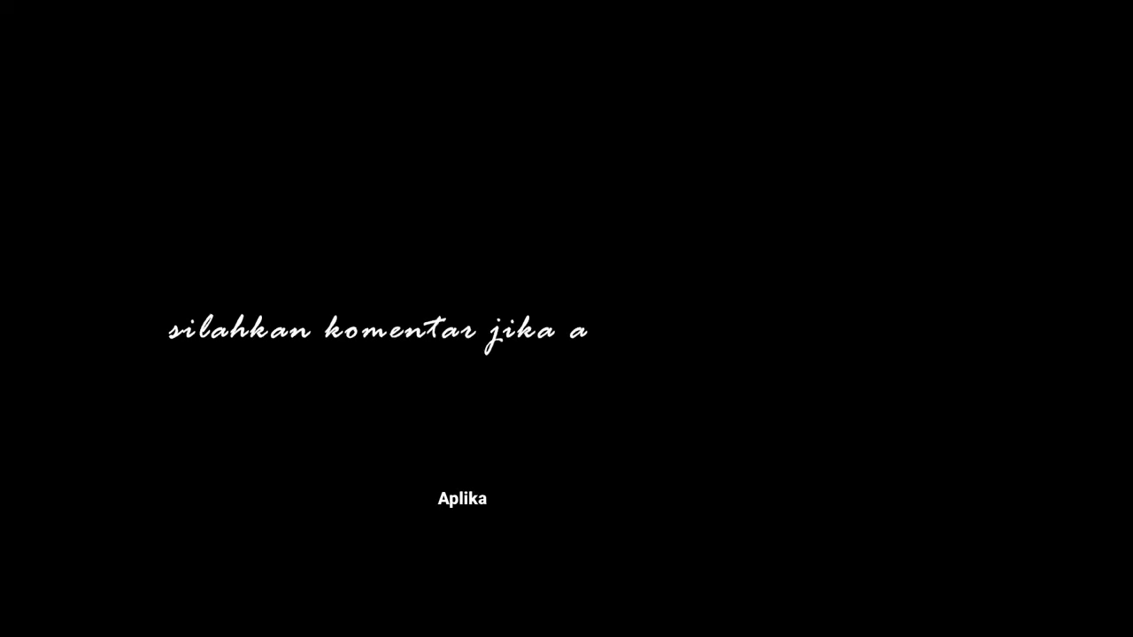